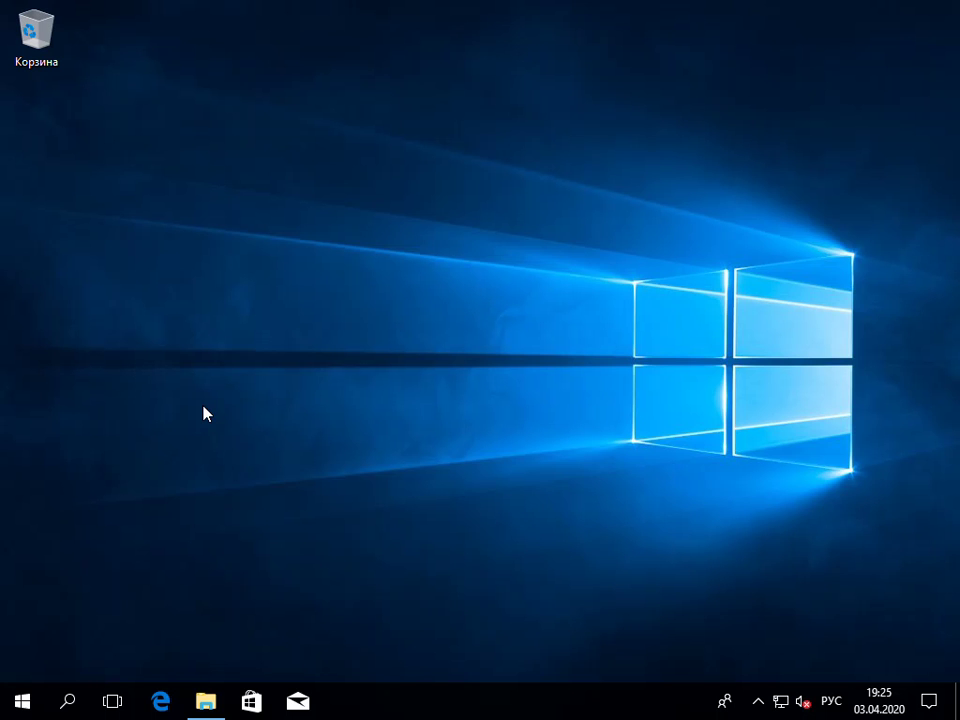
Open Disk Management (Управление дисками) in a maximized window and look over the list of disks
right_click(25, 701)
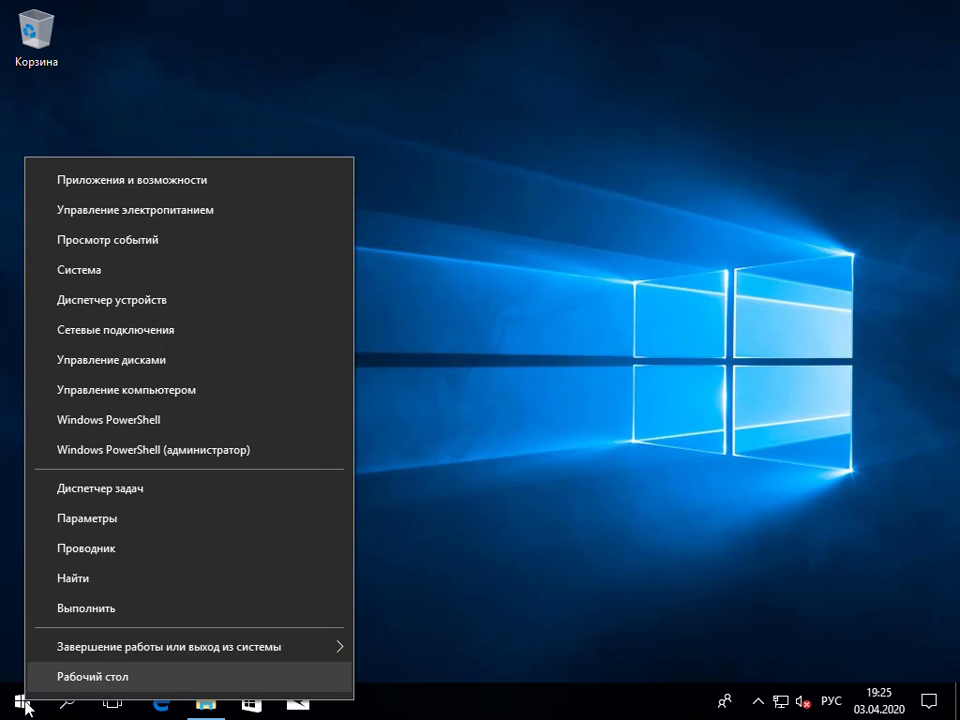
click(142, 362)
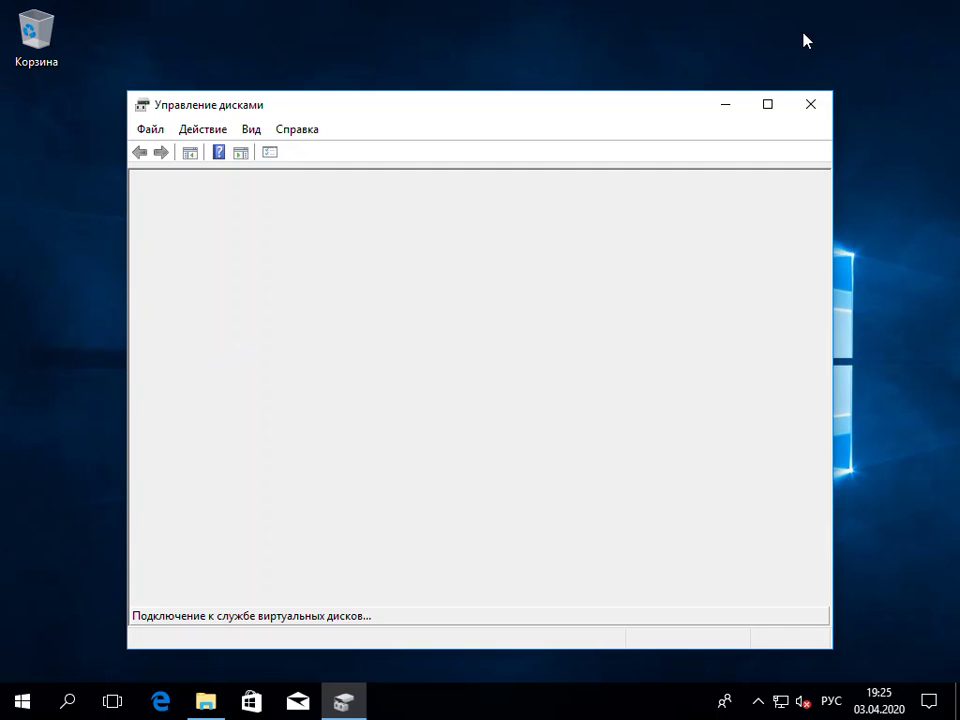
click(767, 105)
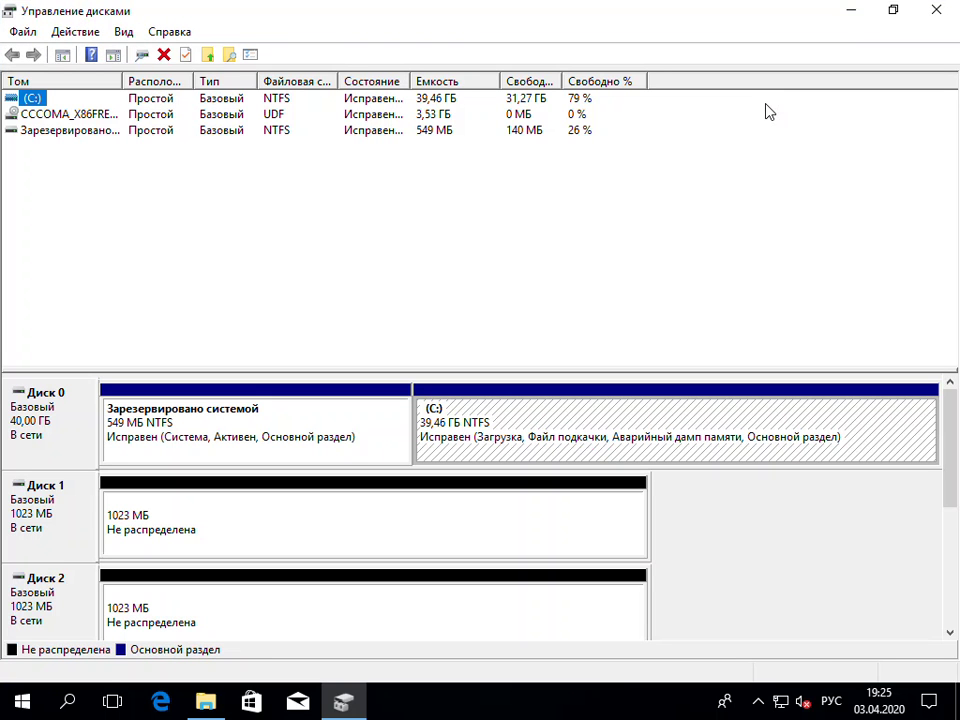
drag(947, 399, 955, 424)
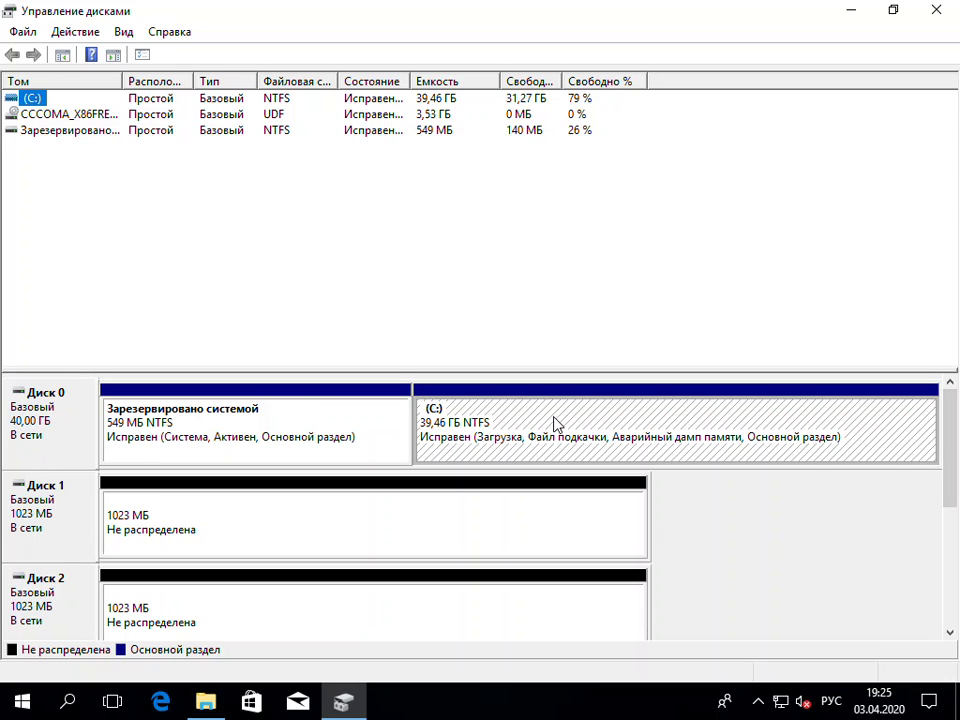
mouse_move(951, 450)
mouse_down()
mouse_move(955, 553)
mouse_move(950, 425)
mouse_up()
Create a simple volume on all of Disk 1's unallocated space with drive letter E, quick-formatted as NTFS and labelled Новый том
right_click(270, 533)
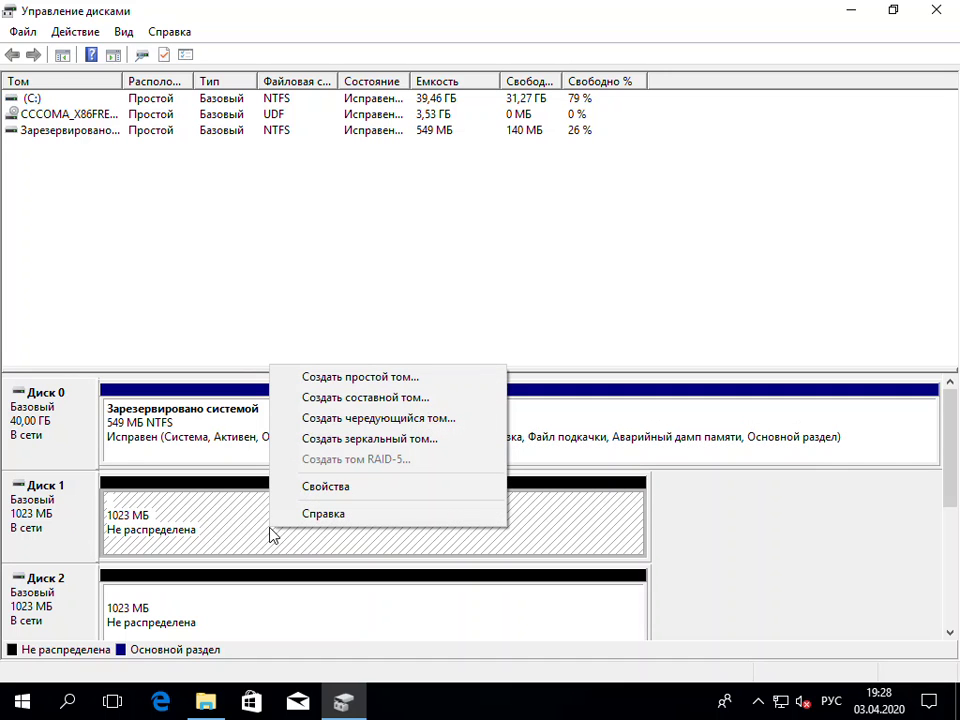
click(360, 381)
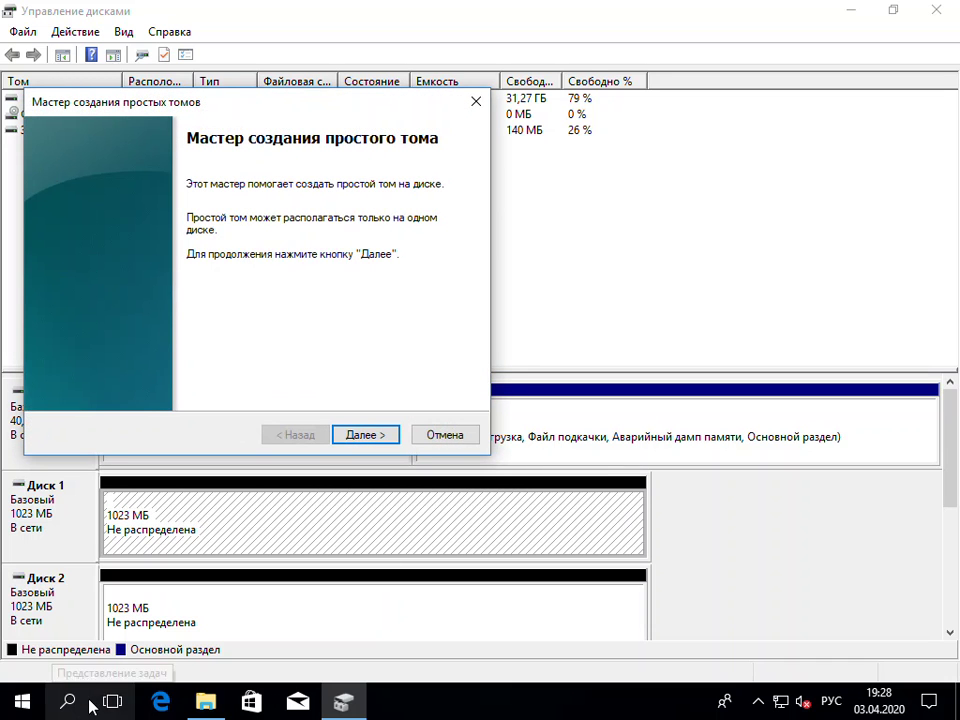
click(210, 708)
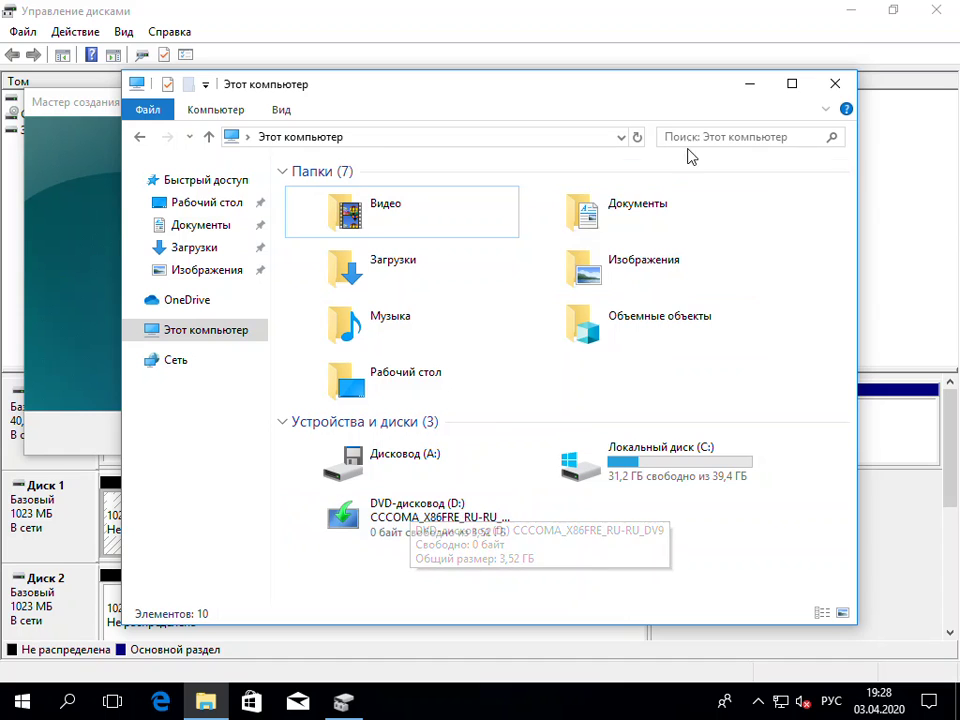
click(749, 83)
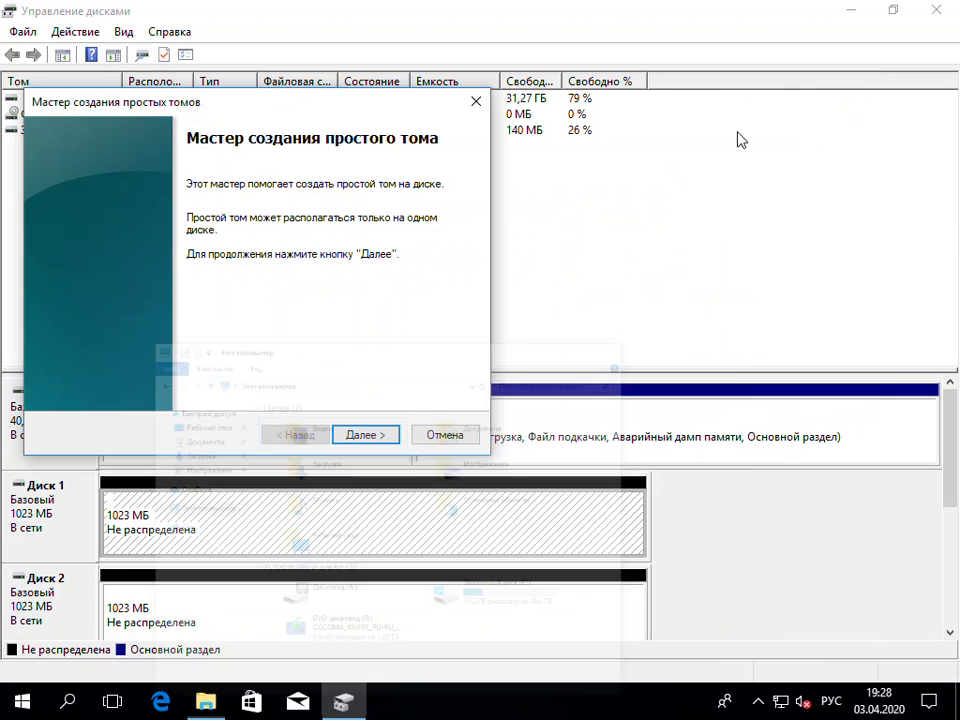
click(366, 436)
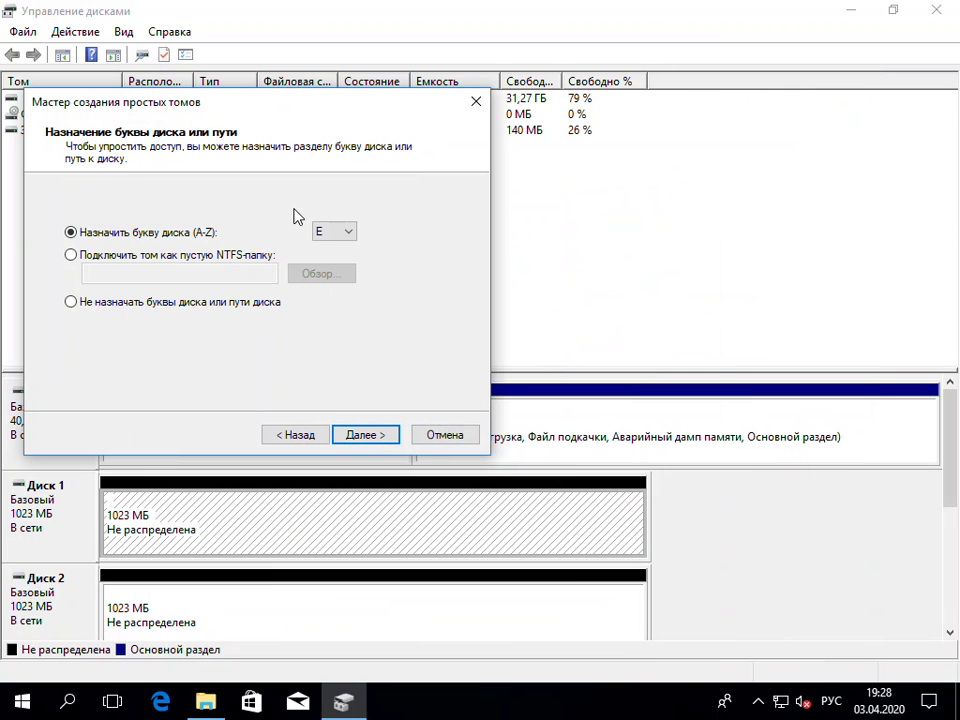
click(374, 435)
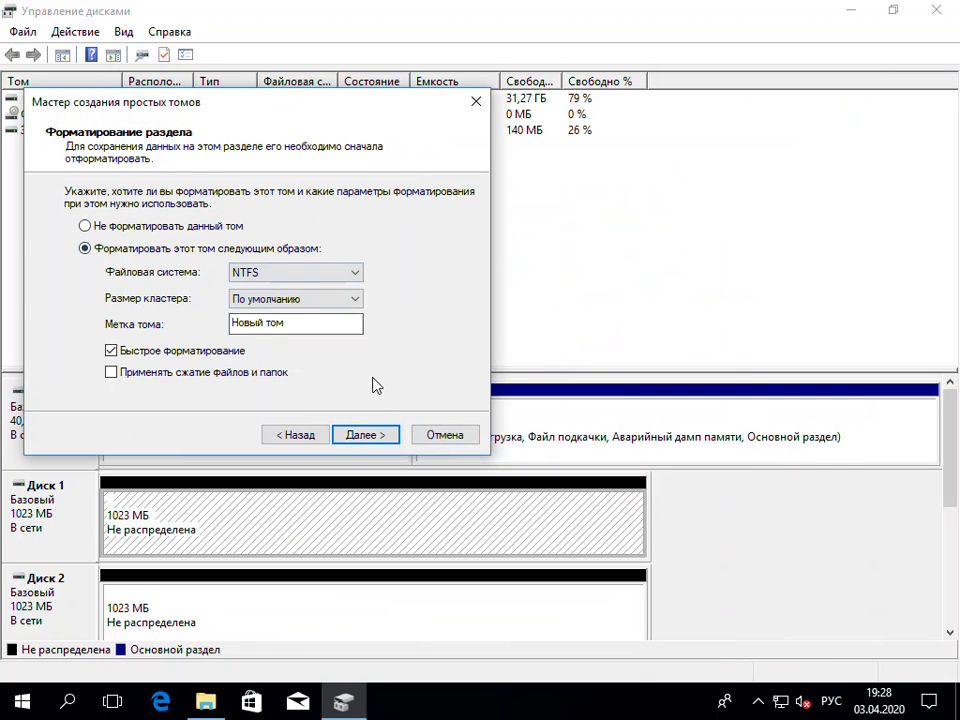
click(366, 436)
click(366, 436)
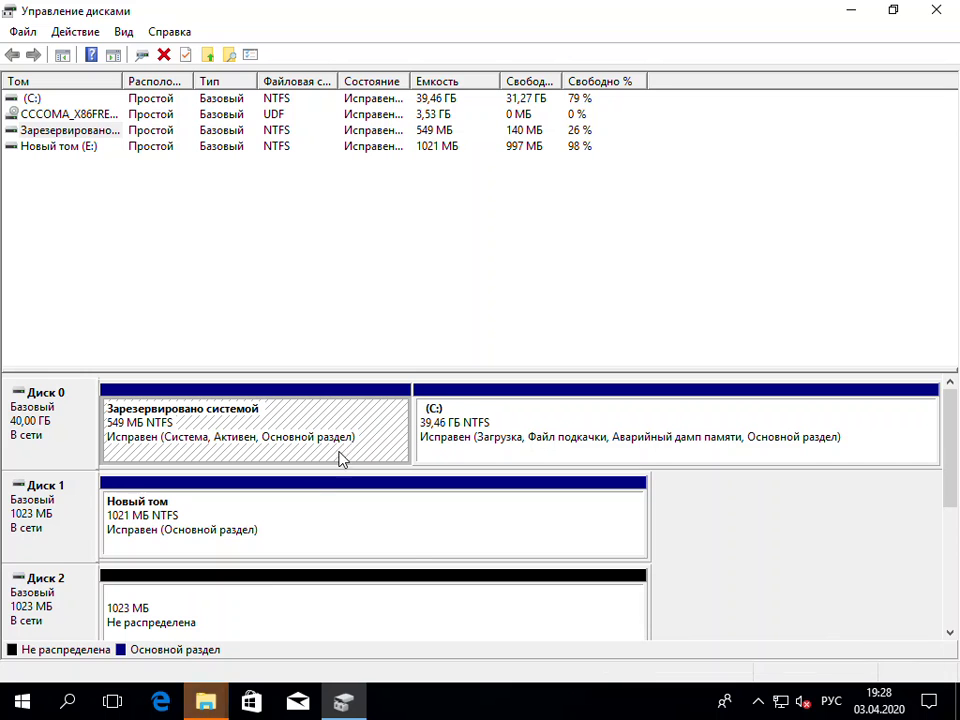
Switch to File Explorer, dismiss the format request for drive E: and open the new volume Новый том (E:)
click(205, 702)
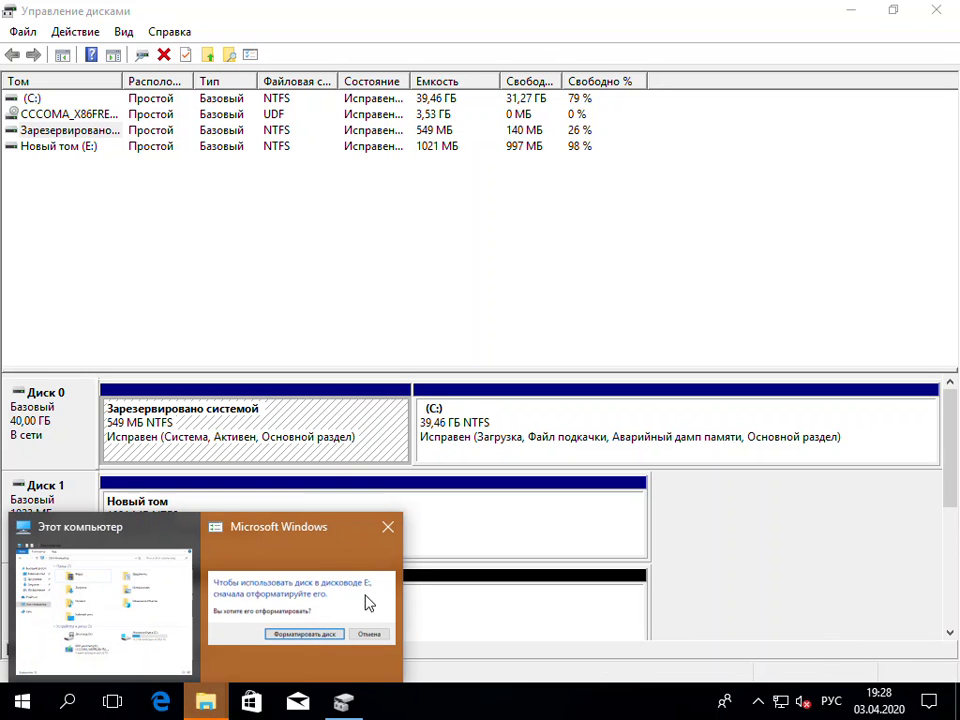
click(386, 527)
click(240, 570)
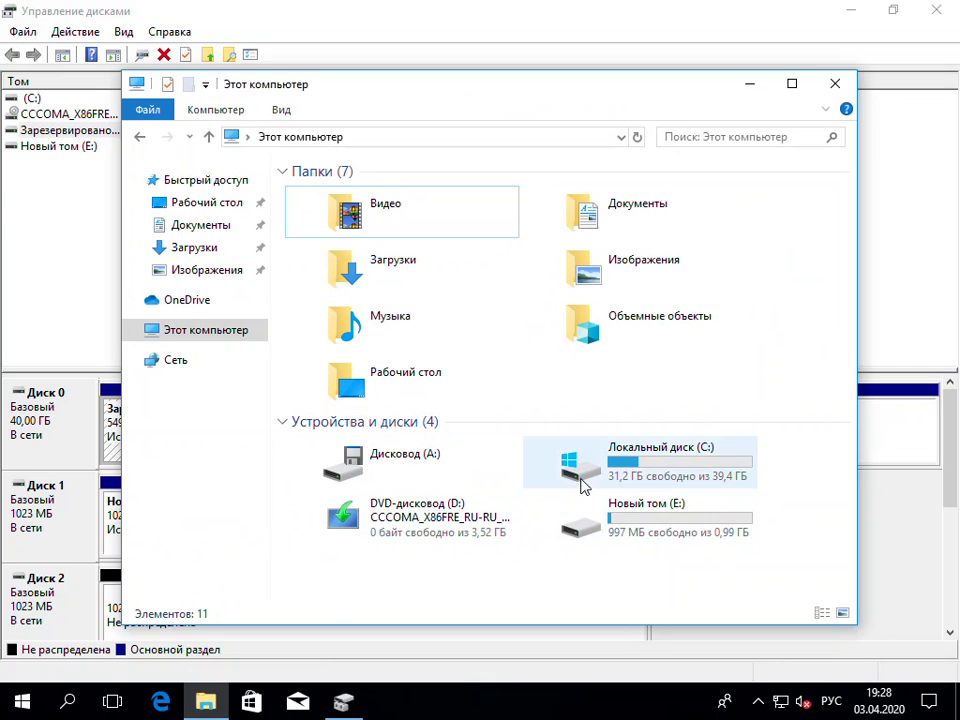
mouse_move(643, 528)
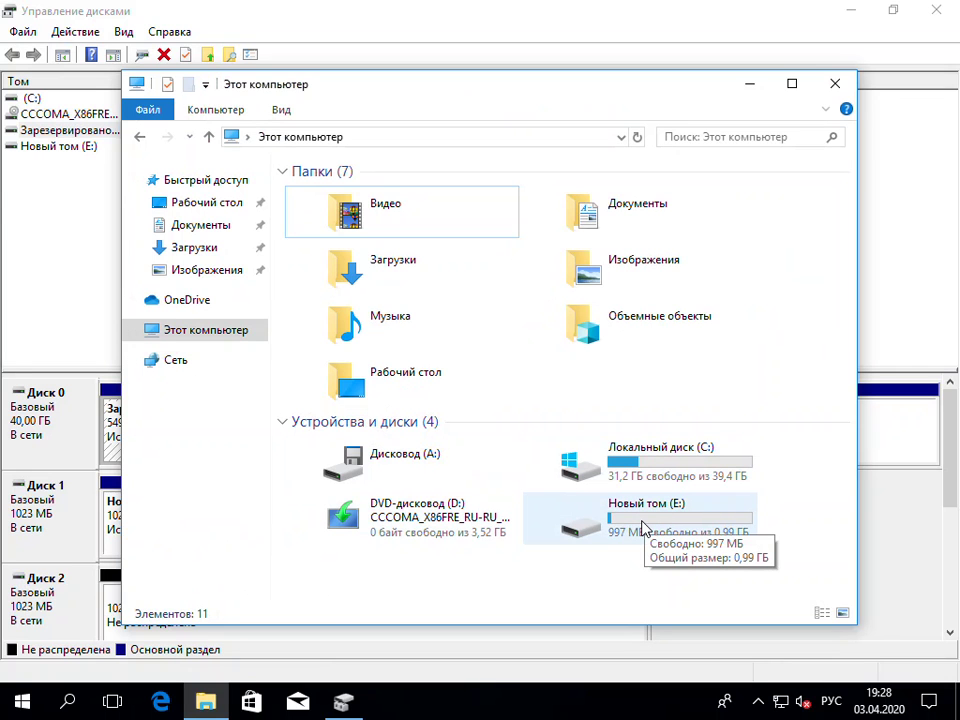
double_click(643, 528)
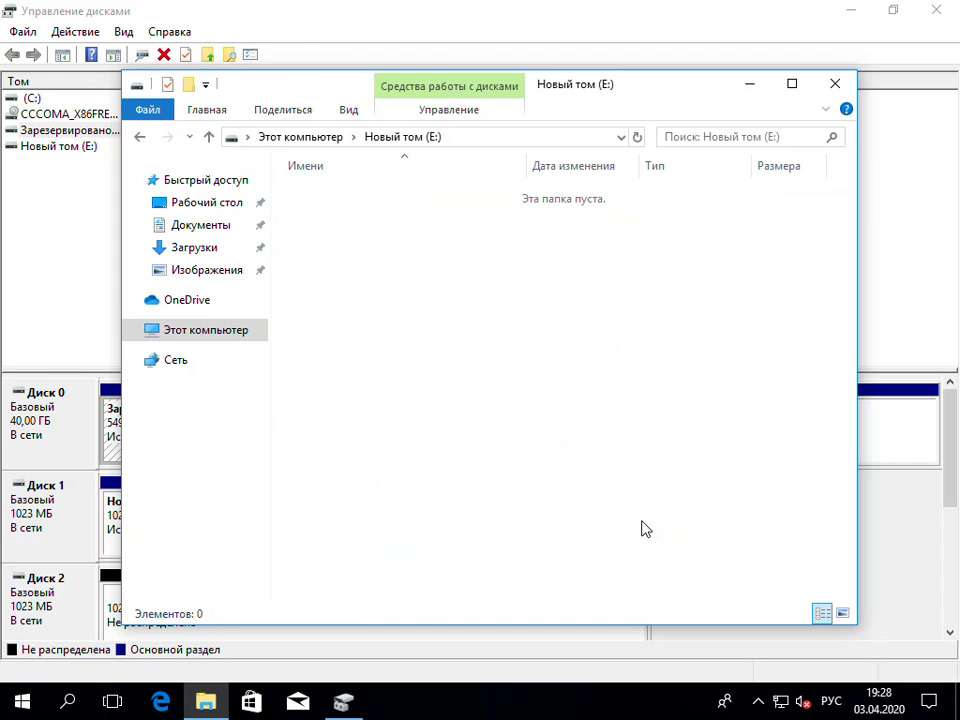
Create a folder and a text document with their default names on volume E:, and close File Explorer
right_click(492, 446)
mouse_move(647, 398)
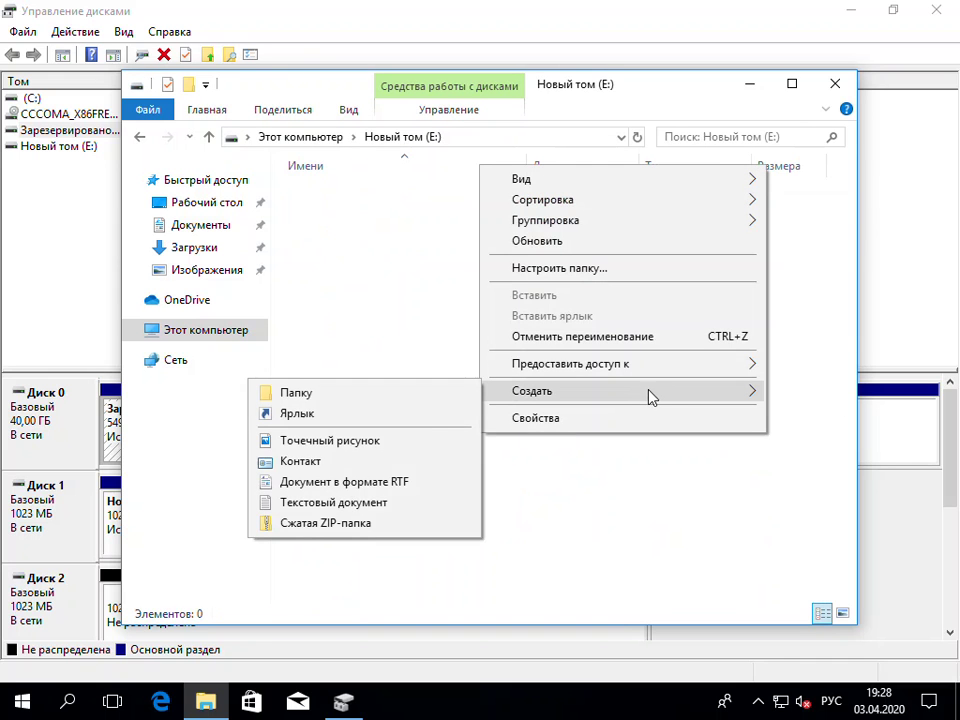
click(451, 398)
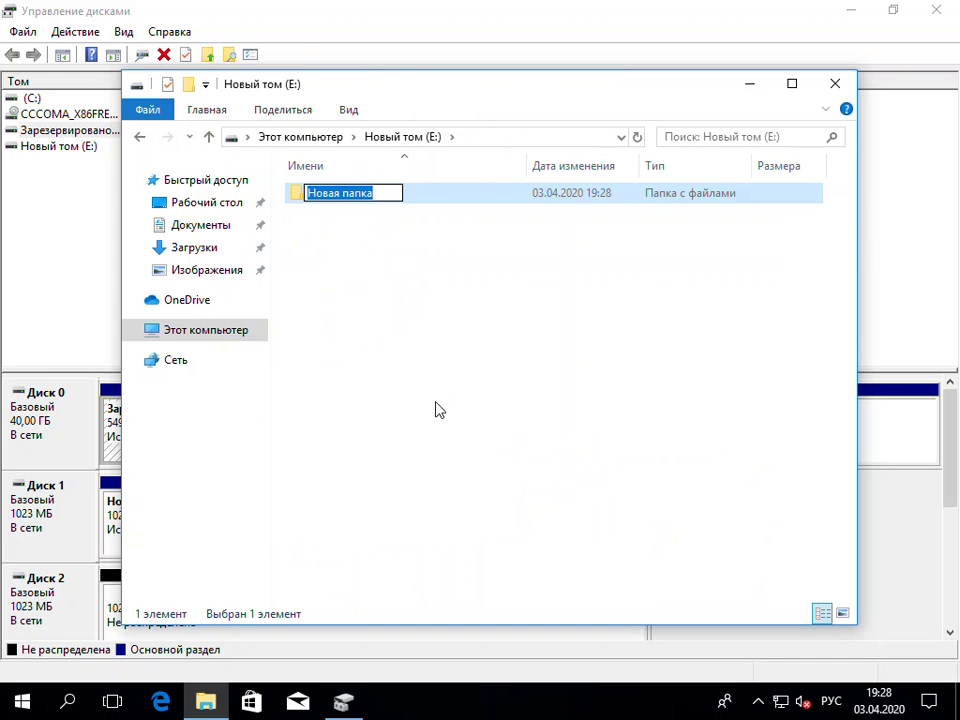
key(Return)
right_click(407, 396)
mouse_move(528, 613)
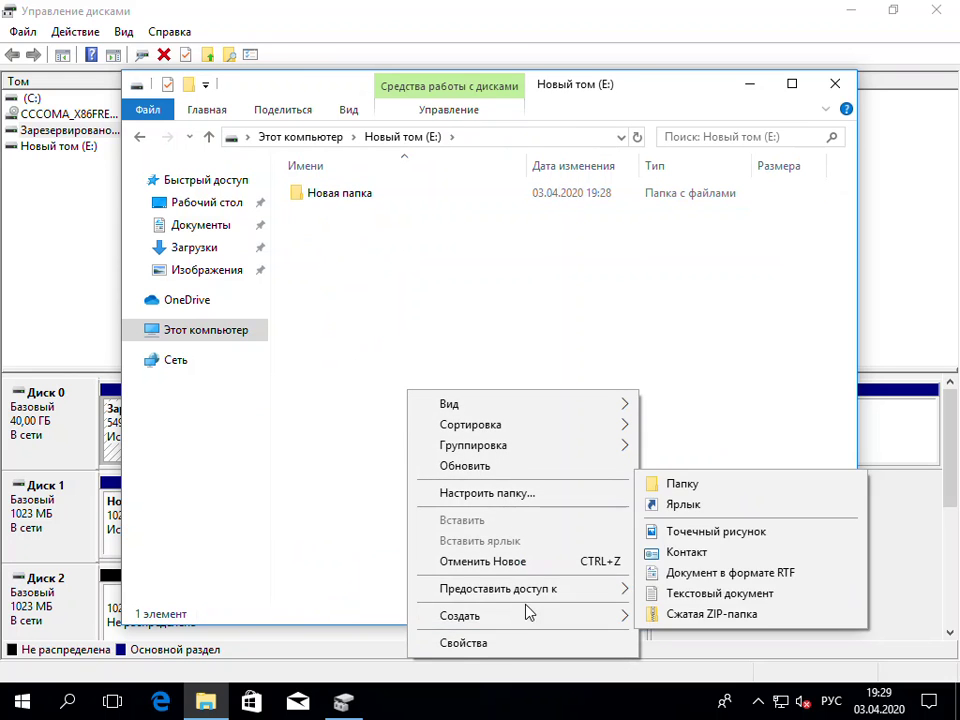
click(698, 594)
click(464, 410)
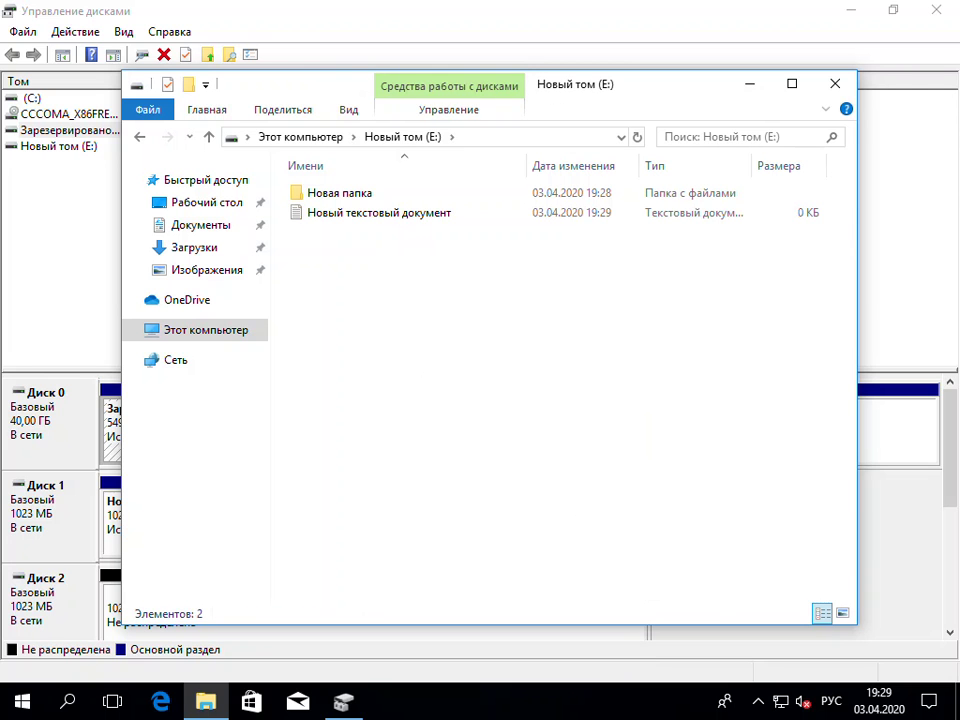
click(835, 84)
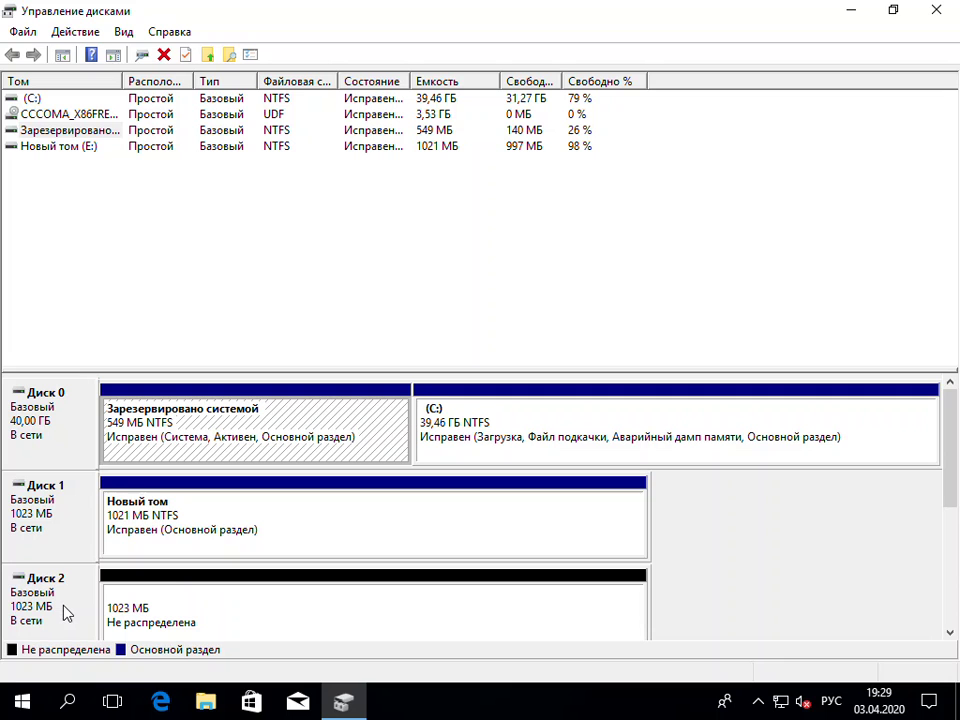
Convert the empty Disk 2 and Disk 3 to GPT disks in Disk Management
drag(949, 452, 949, 482)
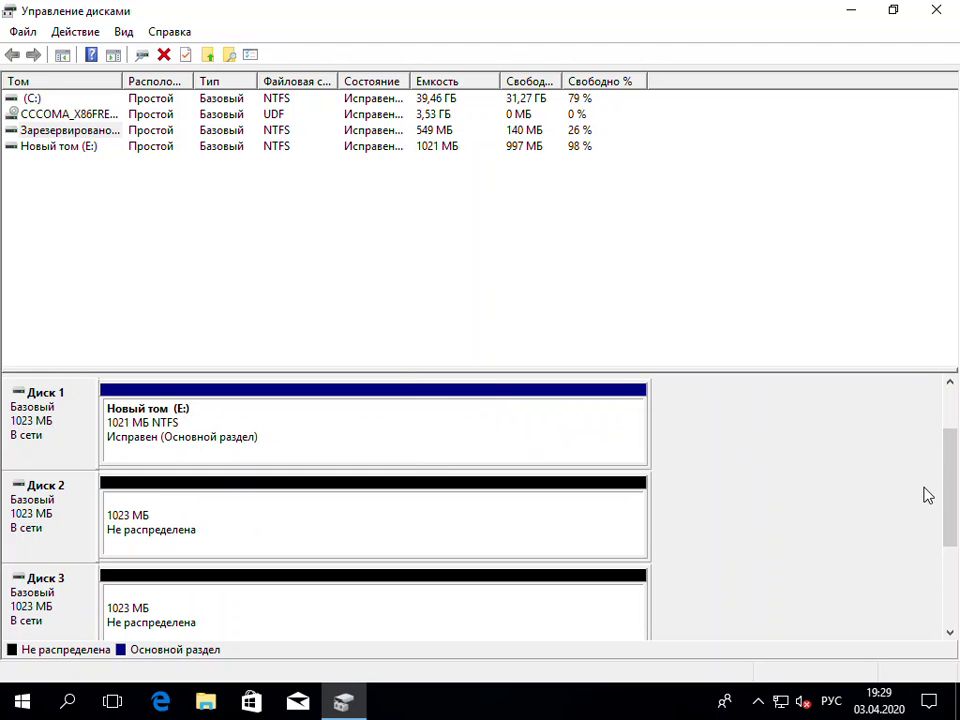
right_click(80, 519)
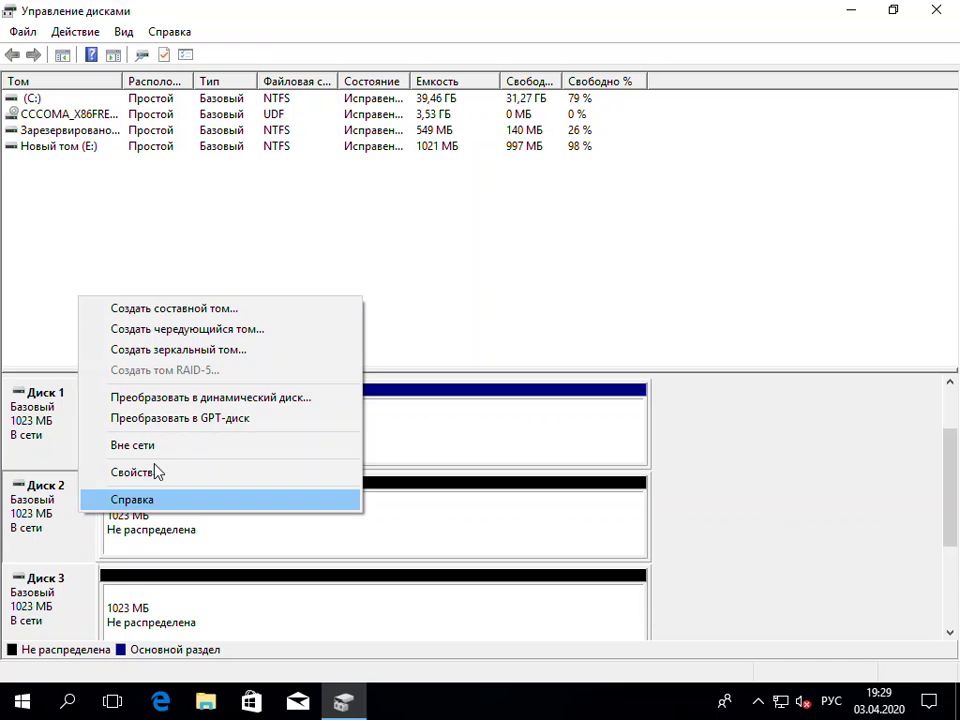
click(265, 418)
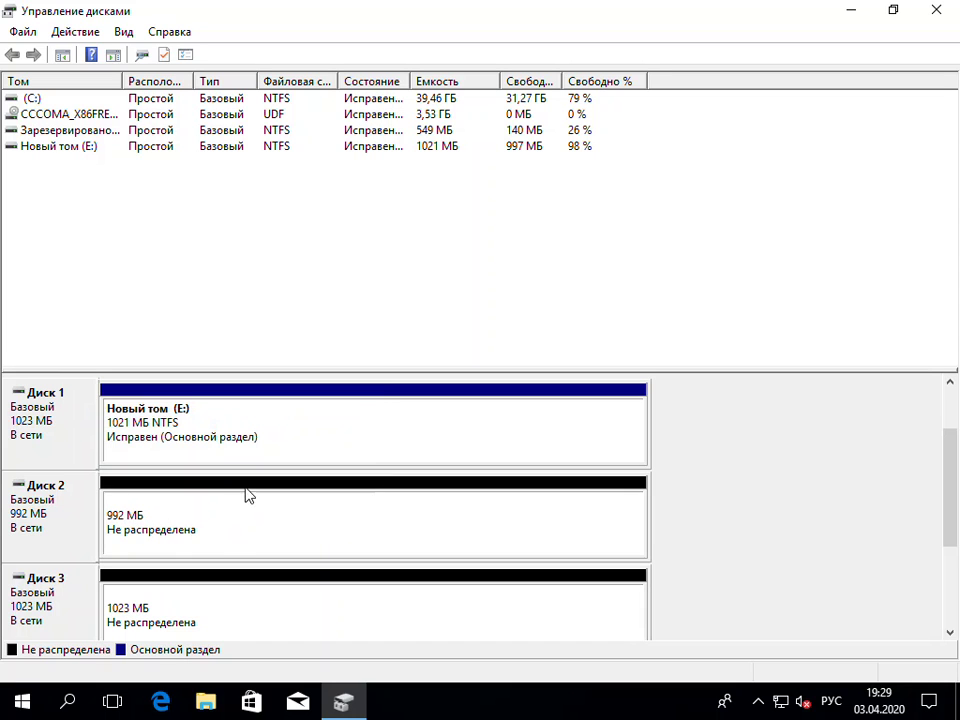
right_click(78, 505)
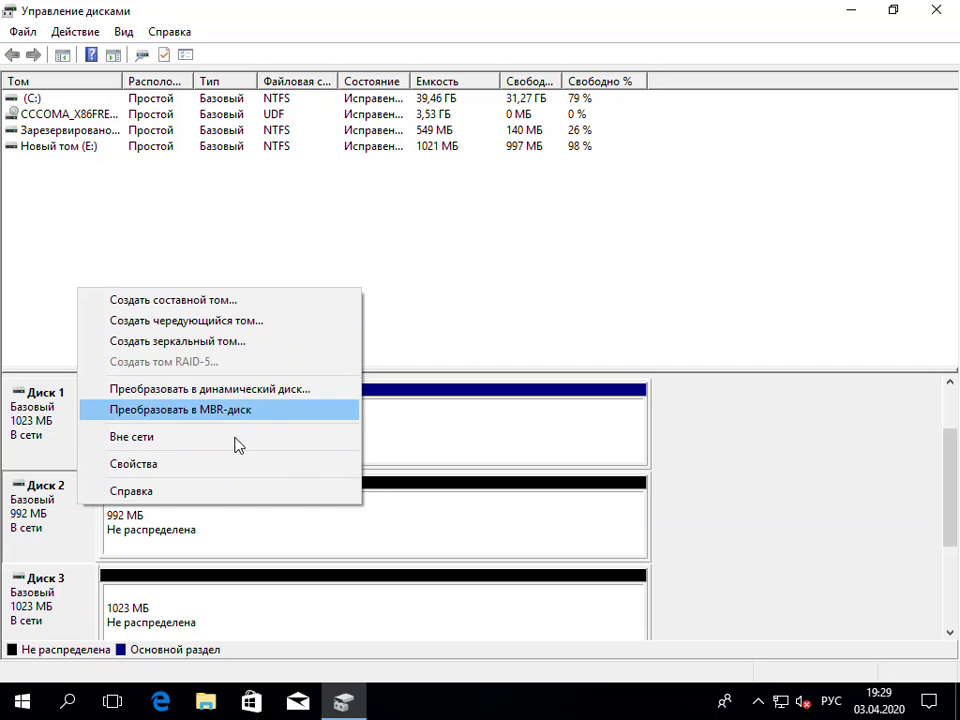
click(866, 568)
right_click(80, 605)
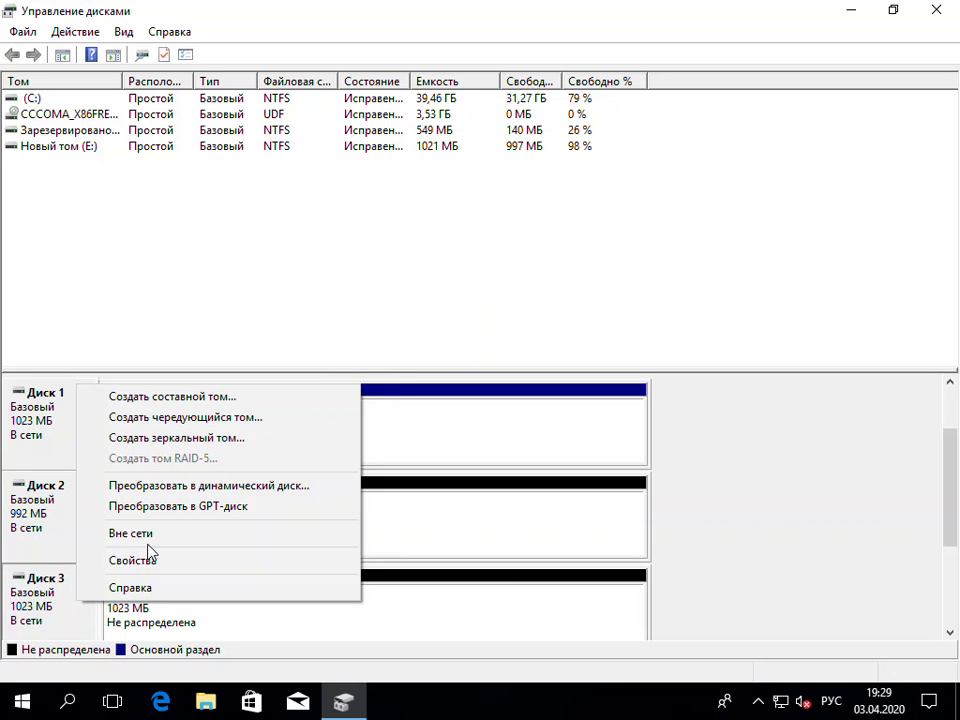
click(218, 508)
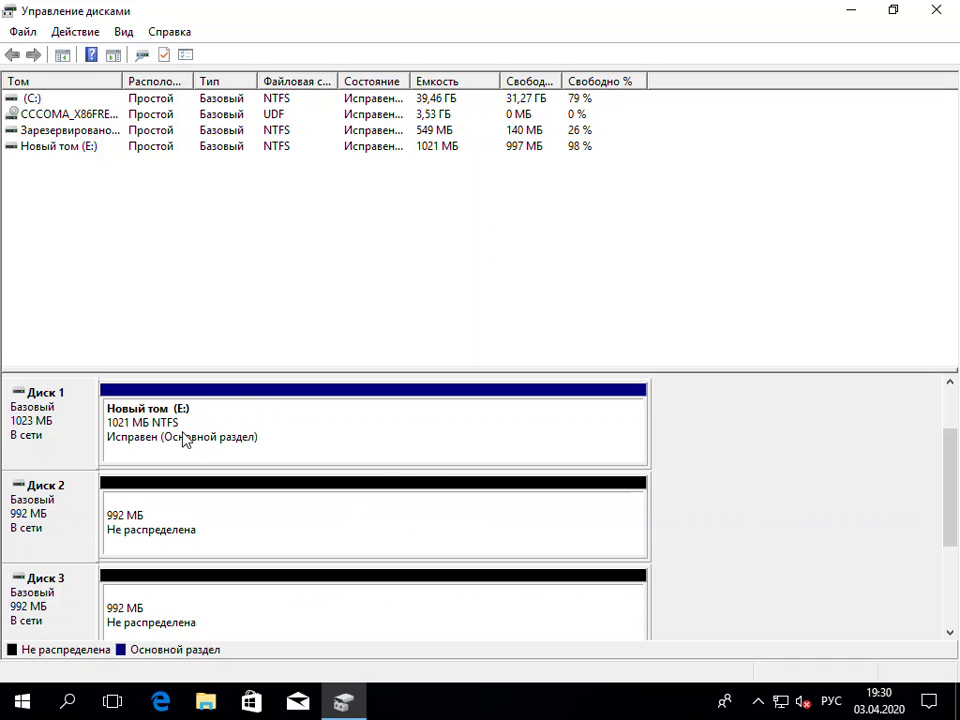
Shrink volume E: on Disk 1 by 630 MB and check its size under This PC in File Explorer
right_click(391, 438)
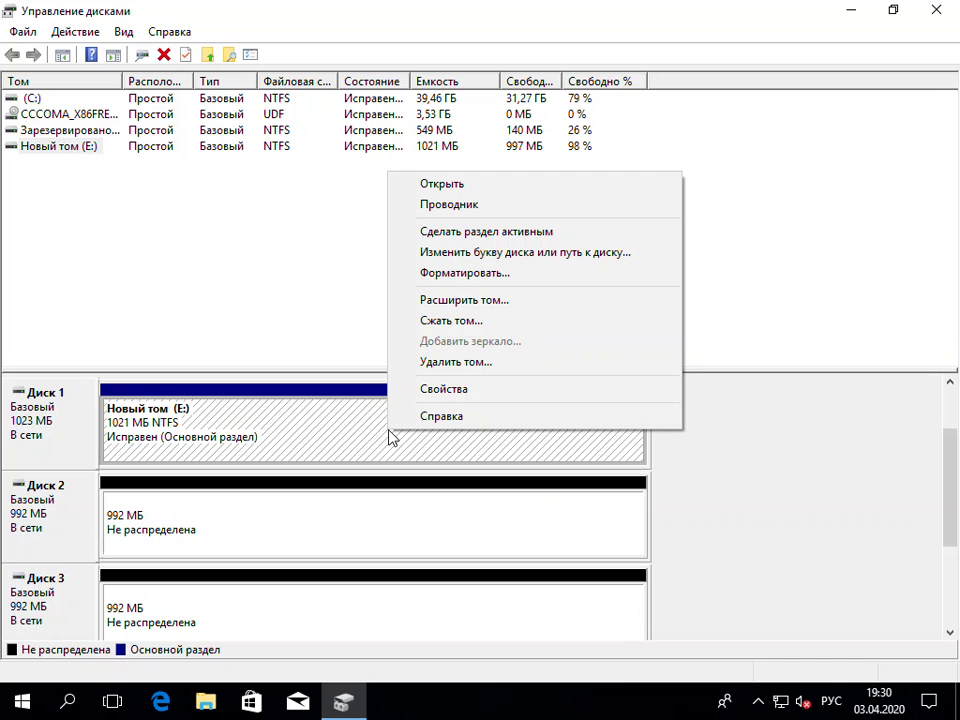
click(484, 321)
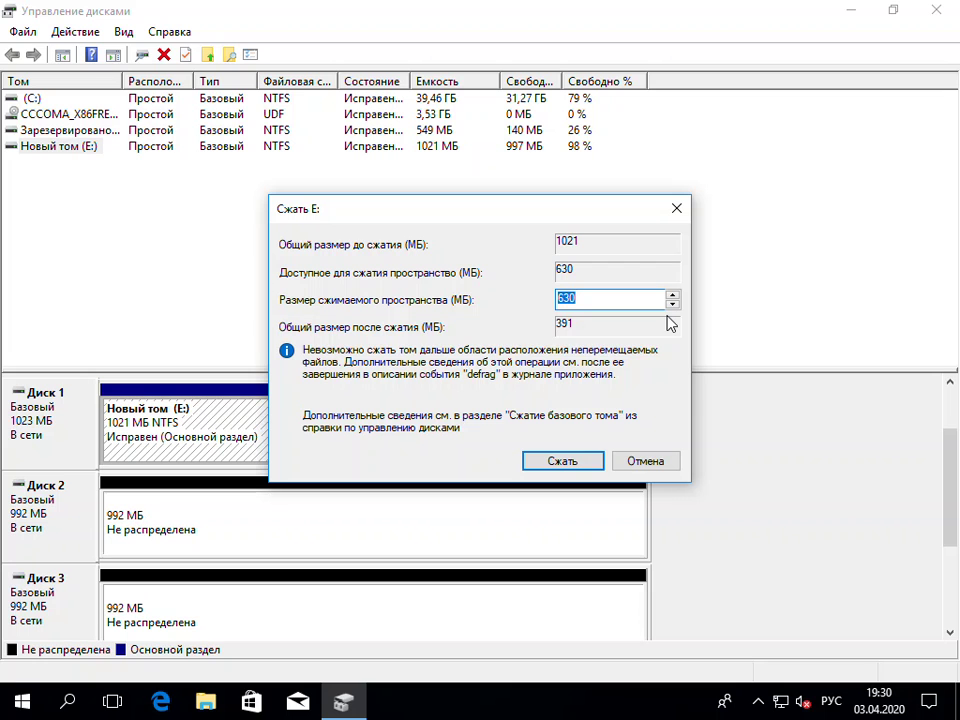
click(561, 463)
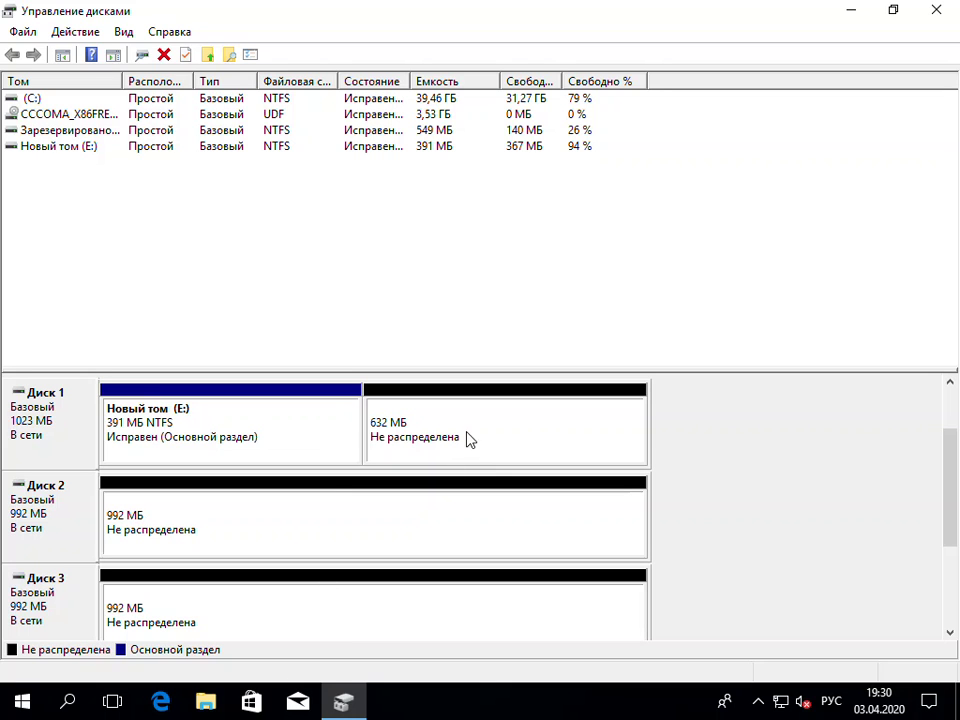
click(206, 705)
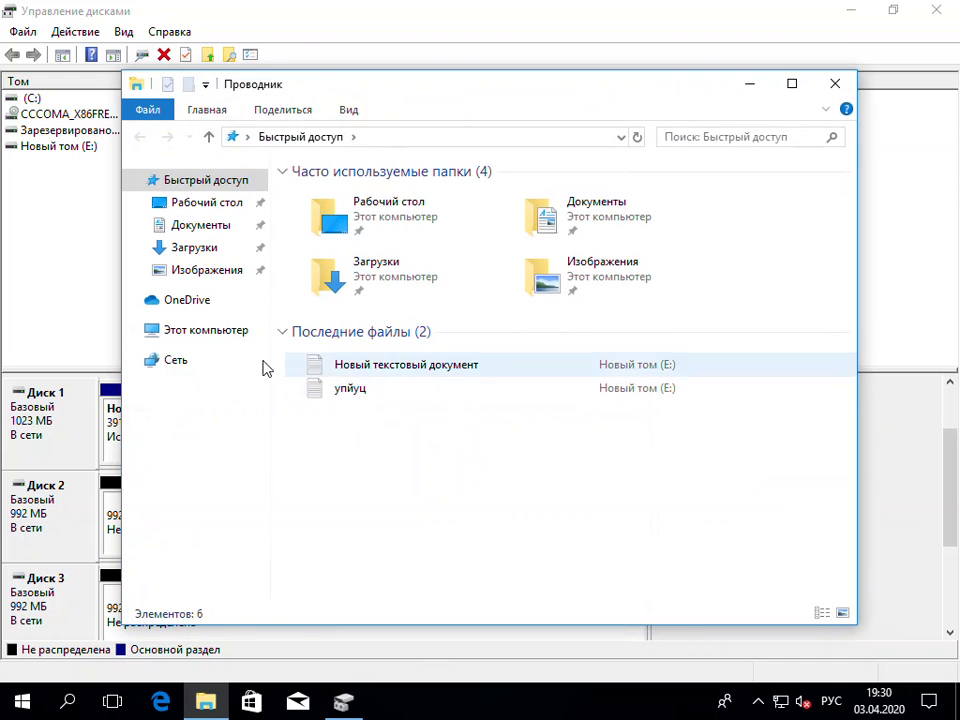
click(208, 332)
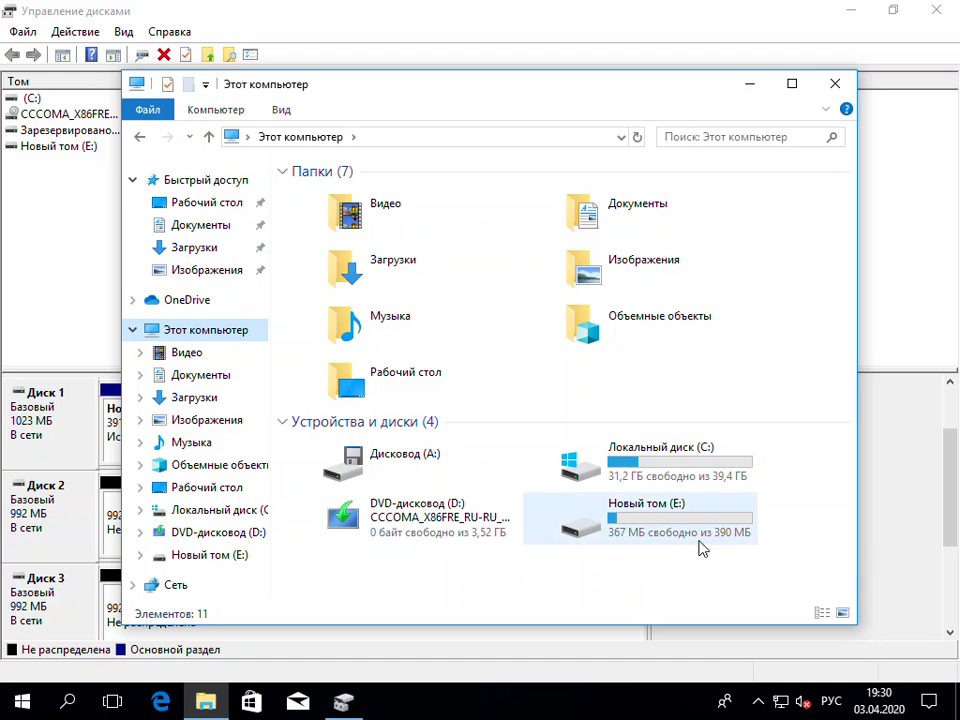
click(843, 84)
Create a simple NTFS volume labelled Новый том with drive letter F: in the unallocated space on Disk 1, using its full 630 MB
right_click(540, 438)
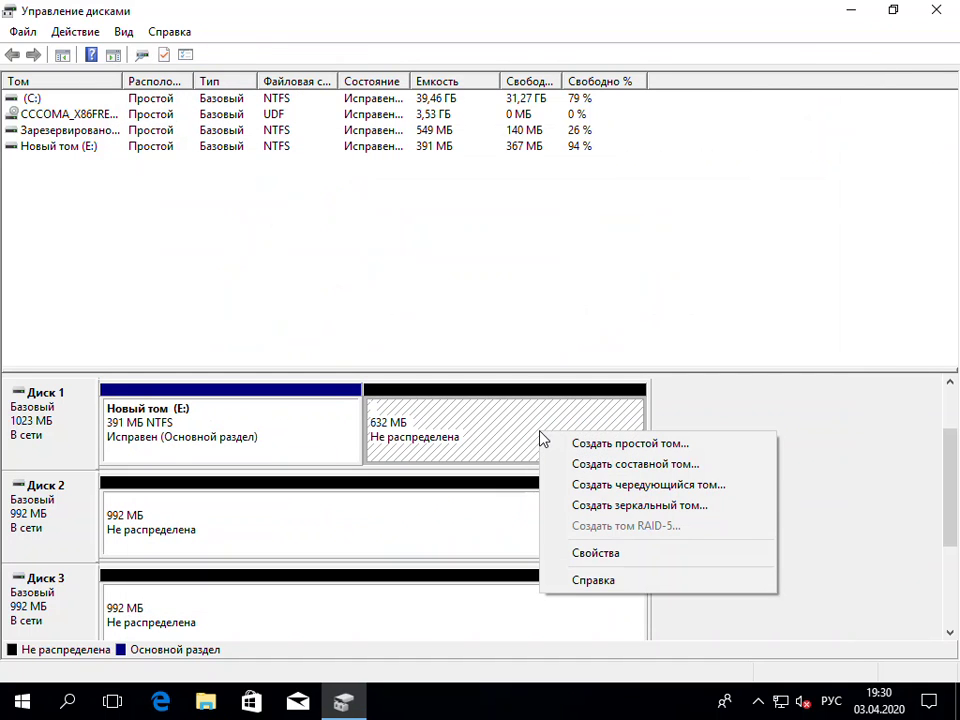
click(686, 444)
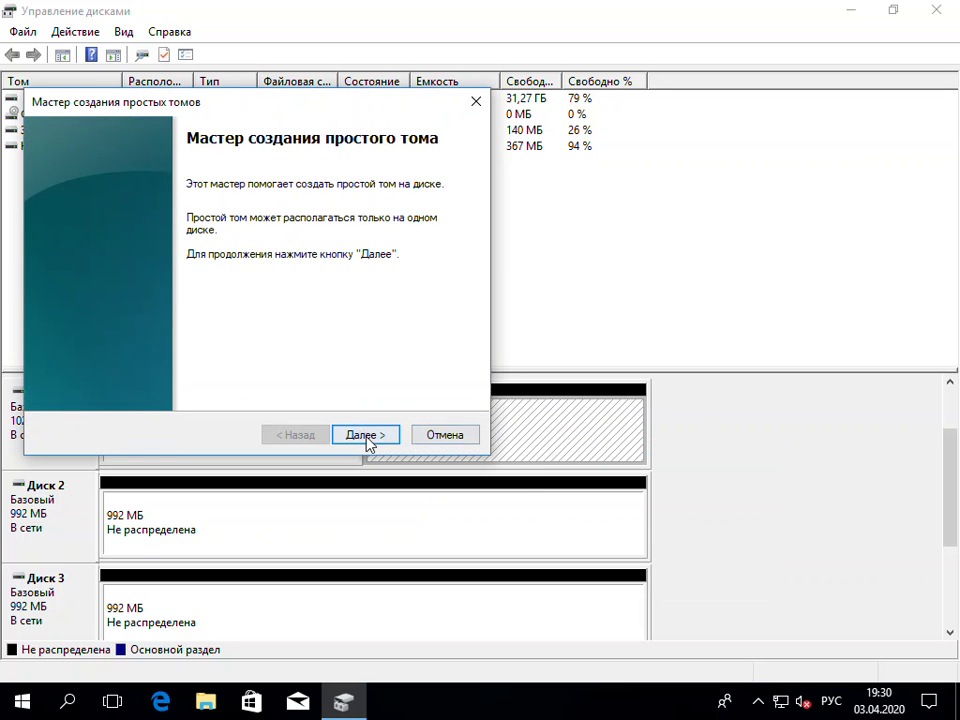
click(362, 436)
click(359, 438)
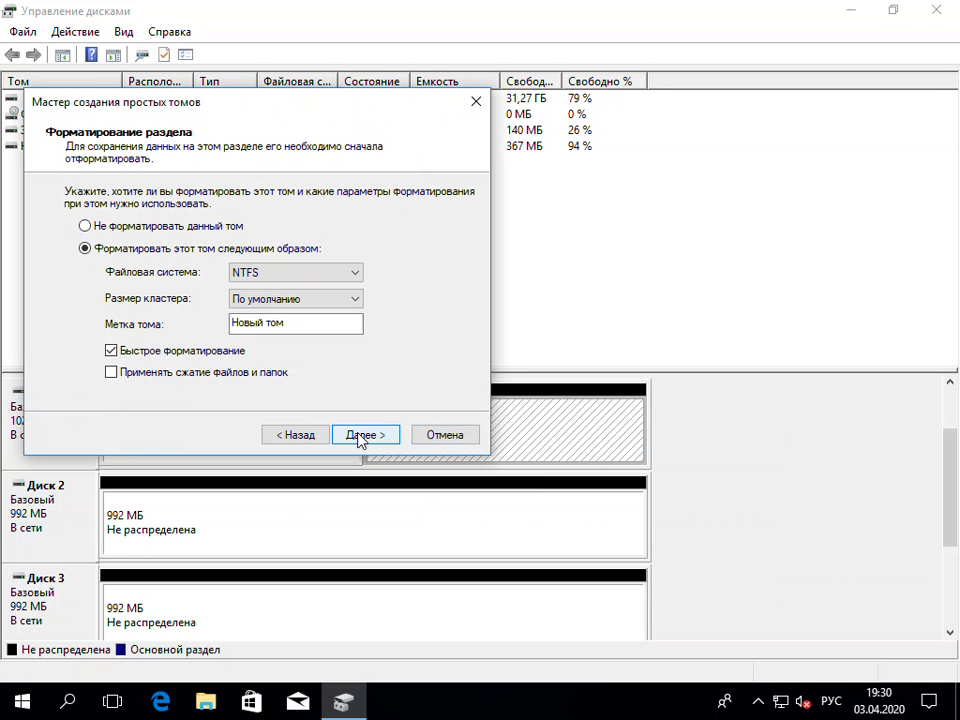
click(294, 442)
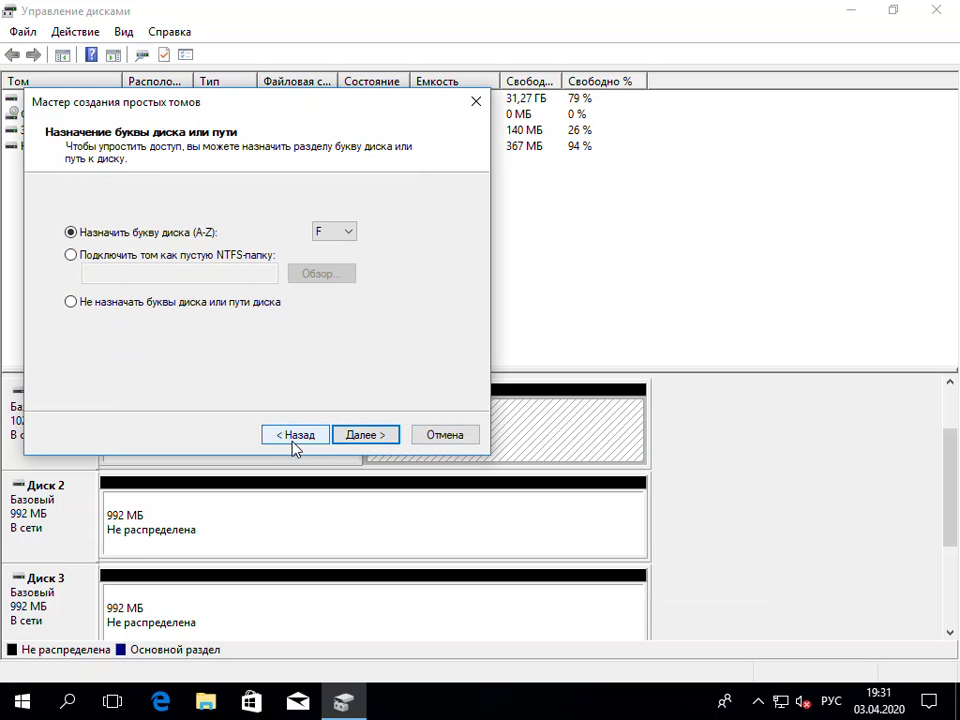
click(366, 436)
click(368, 437)
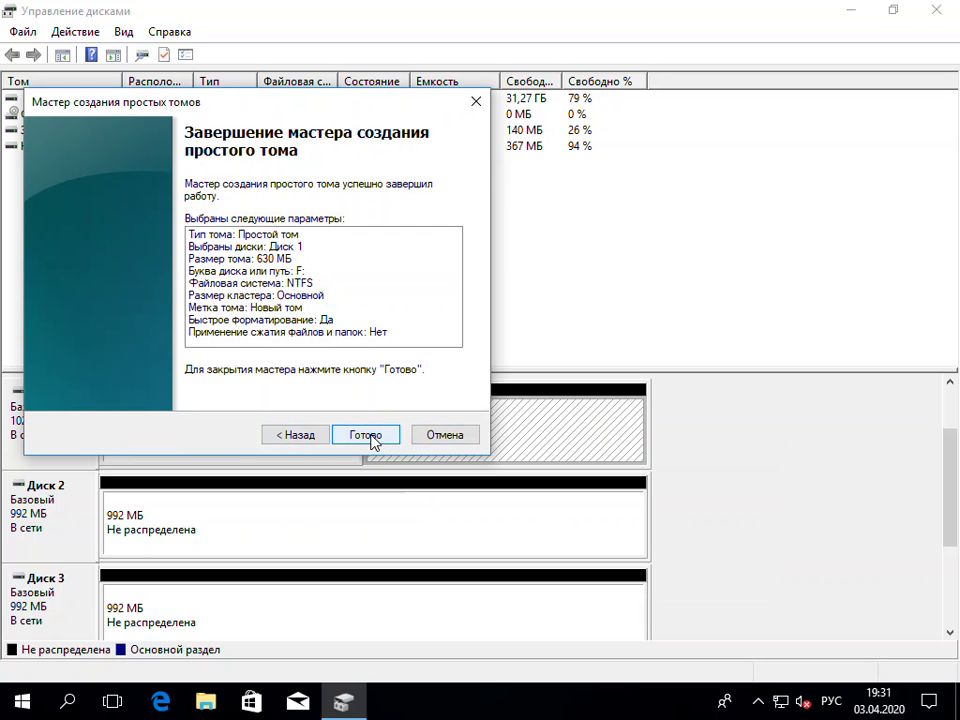
click(366, 436)
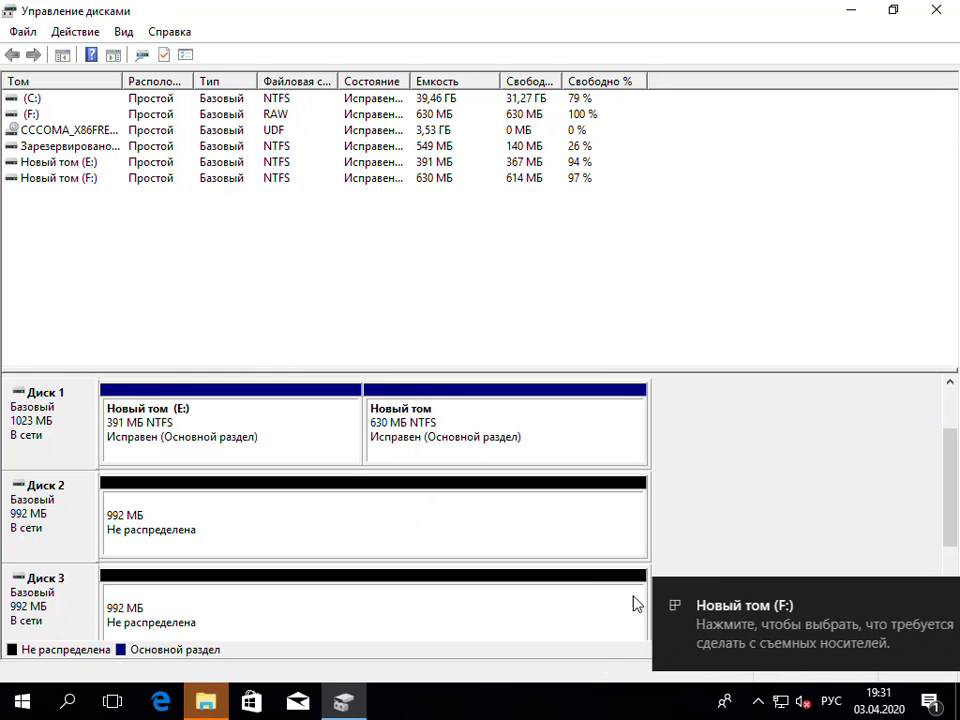
Dismiss the format request for drive F:, check volumes E: and F: under This PC in File Explorer, and compare them in Disk Management
mouse_move(205, 703)
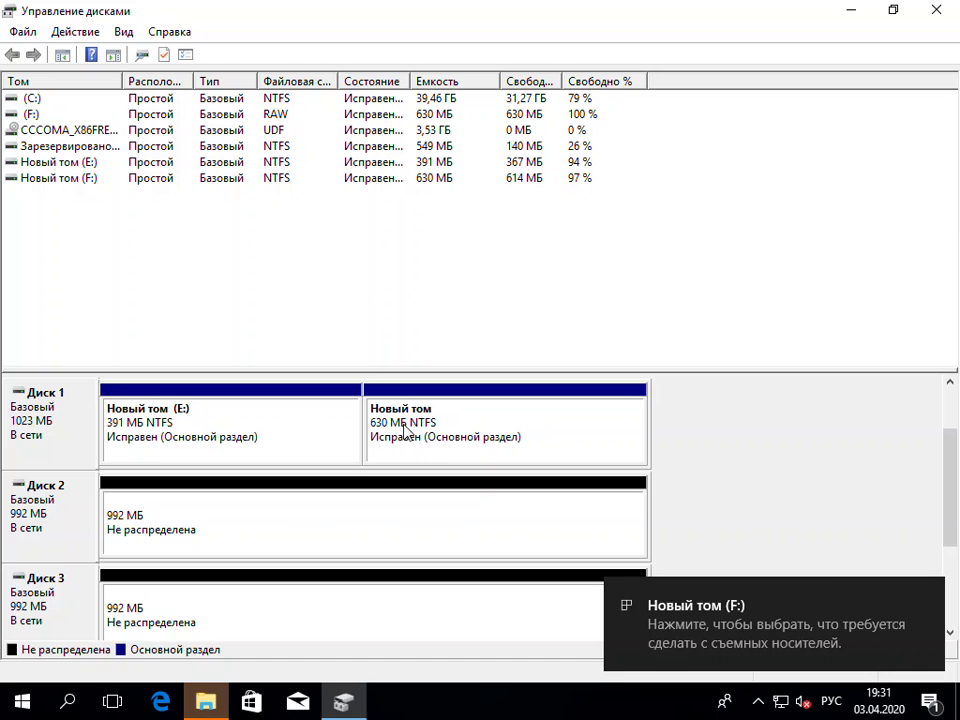
click(205, 703)
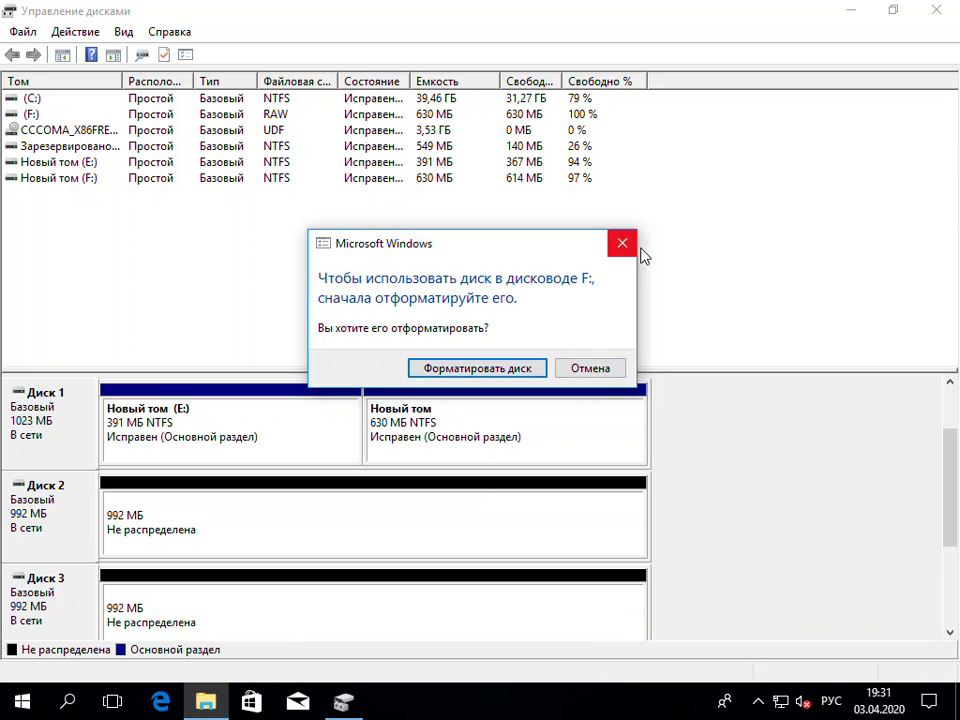
click(635, 245)
click(212, 704)
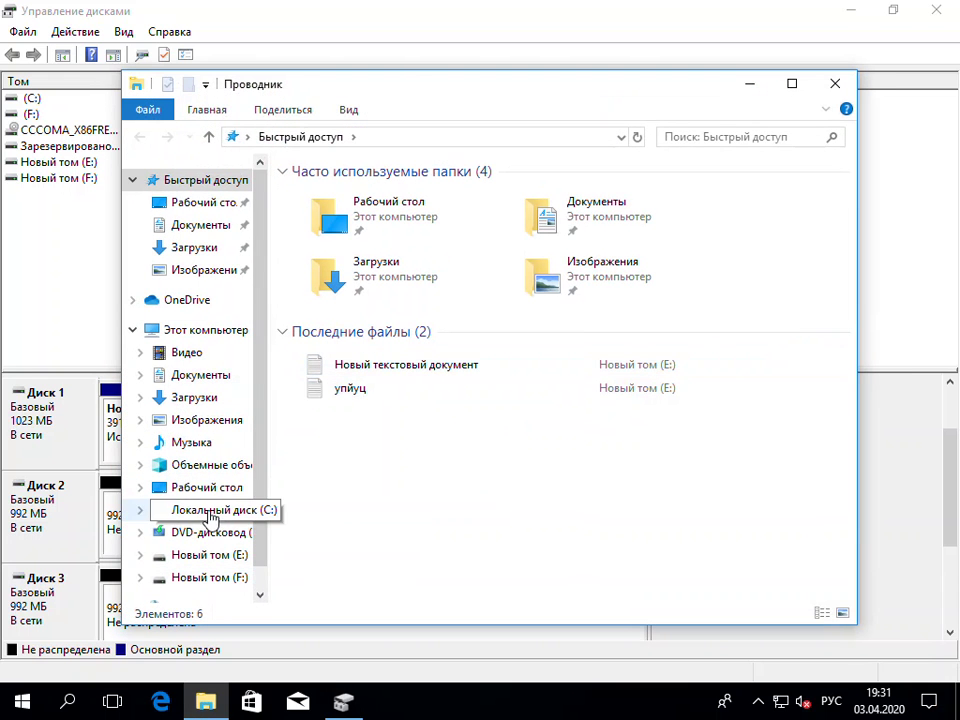
click(215, 335)
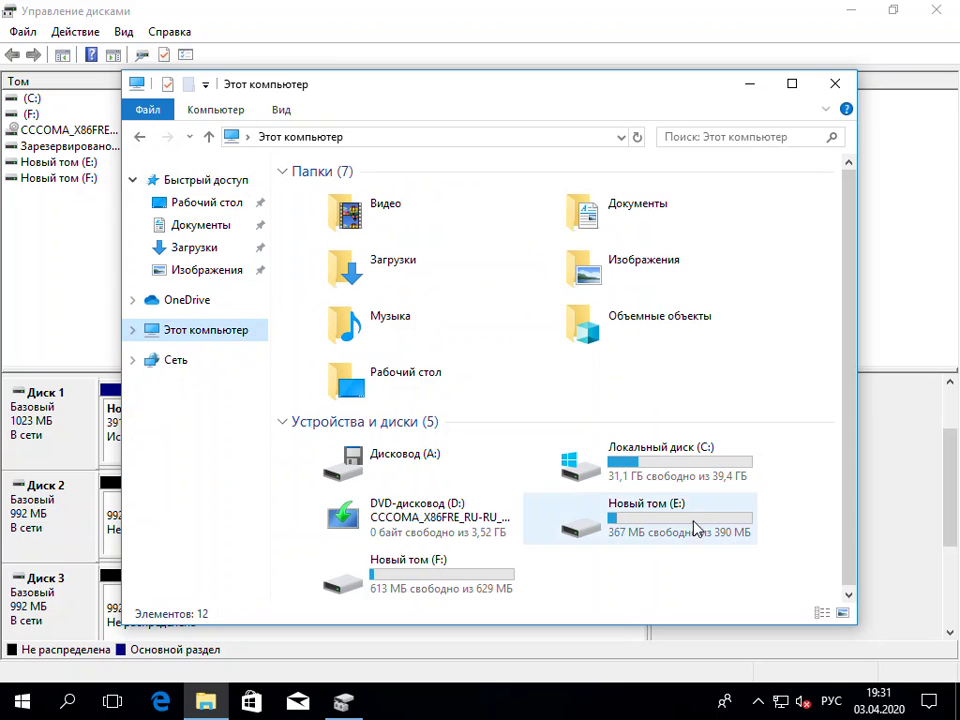
click(641, 522)
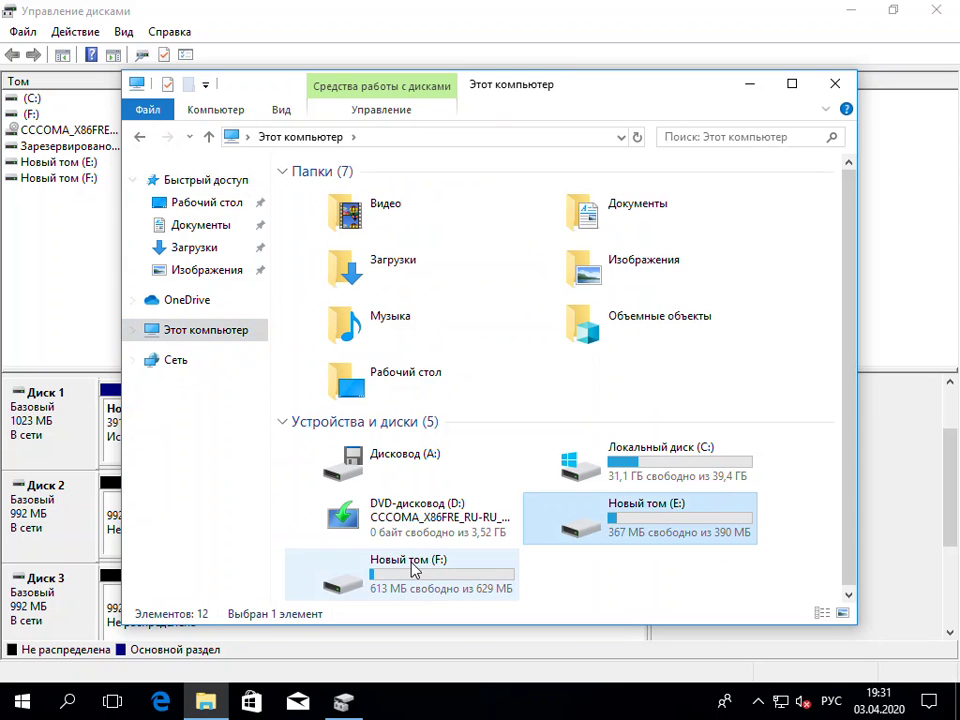
click(395, 570)
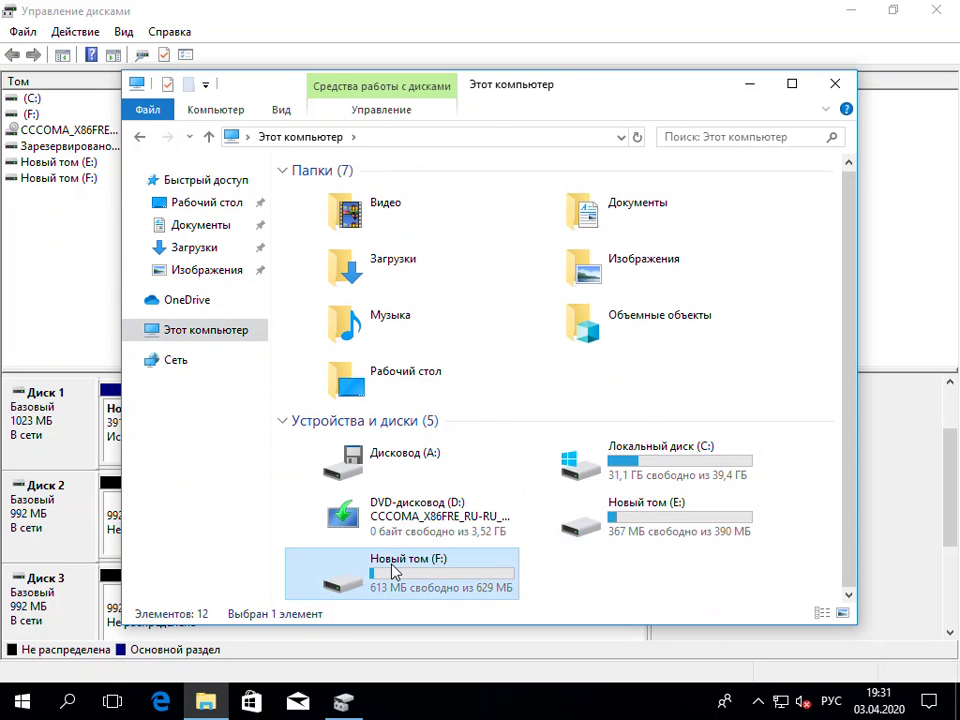
click(835, 83)
click(290, 403)
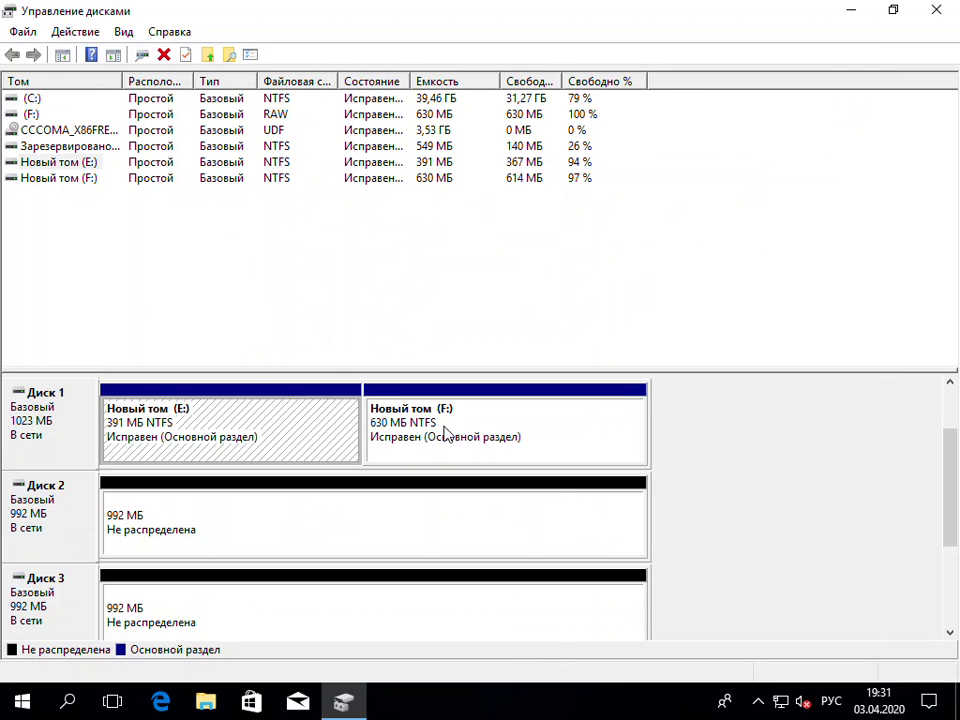
click(476, 414)
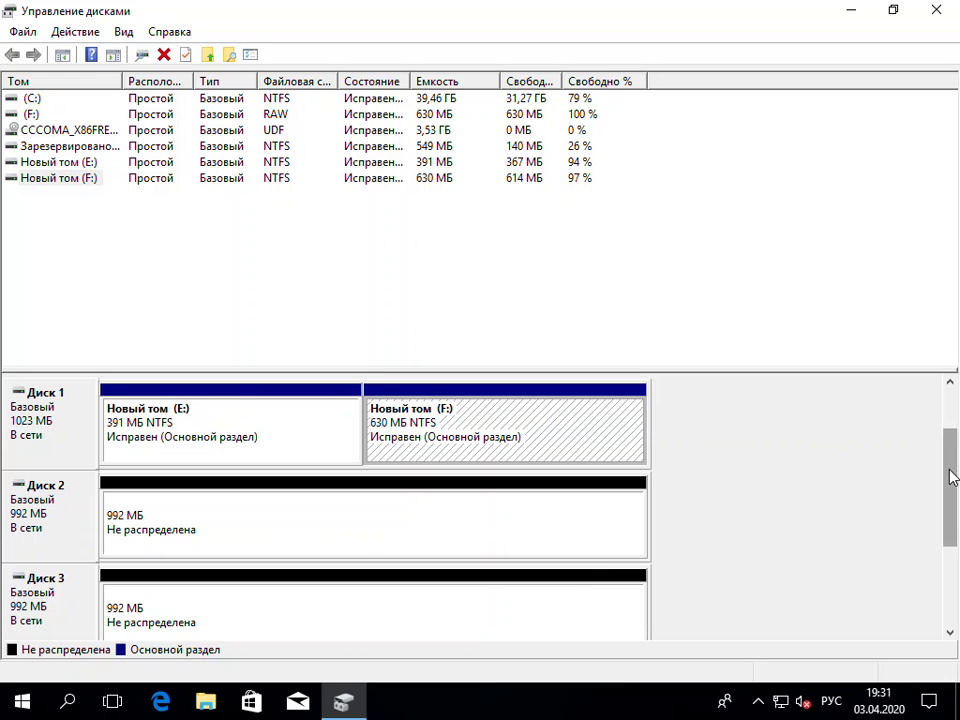
Delete volumes F: and E: from Disk 1, confirming the data loss
mouse_move(949, 476)
mouse_down()
mouse_move(949, 440)
mouse_move(945, 594)
mouse_move(951, 457)
mouse_up()
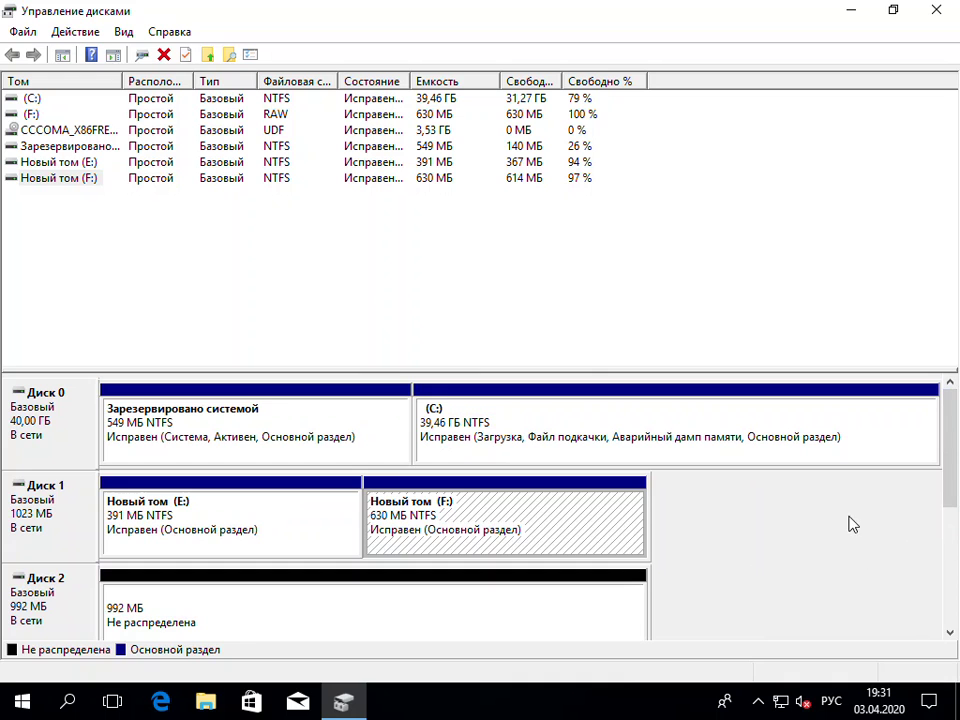
drag(949, 452, 949, 425)
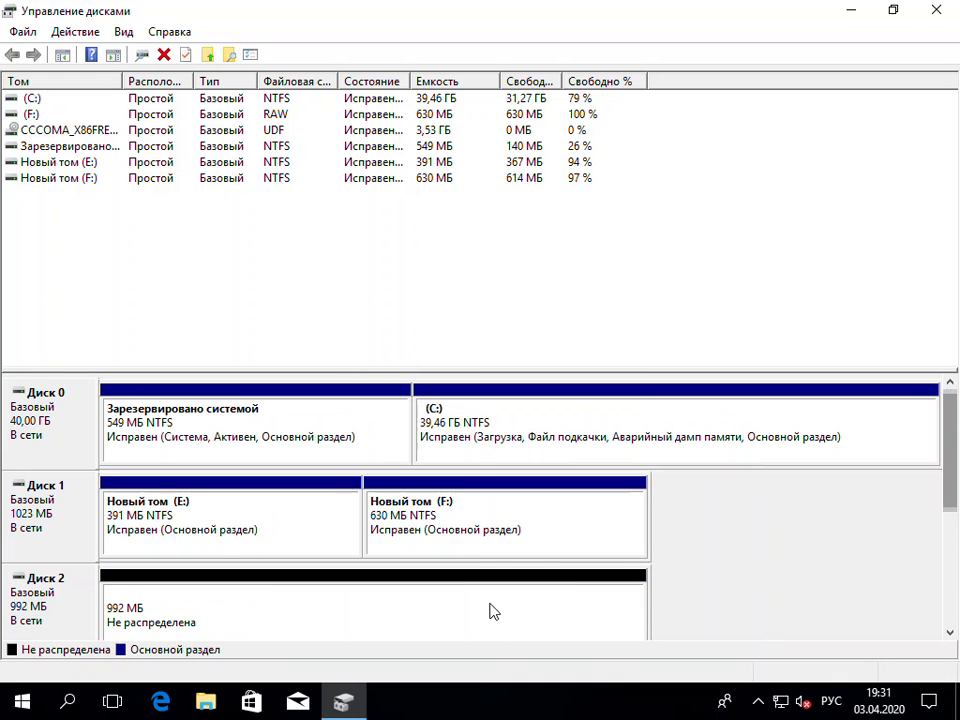
right_click(451, 537)
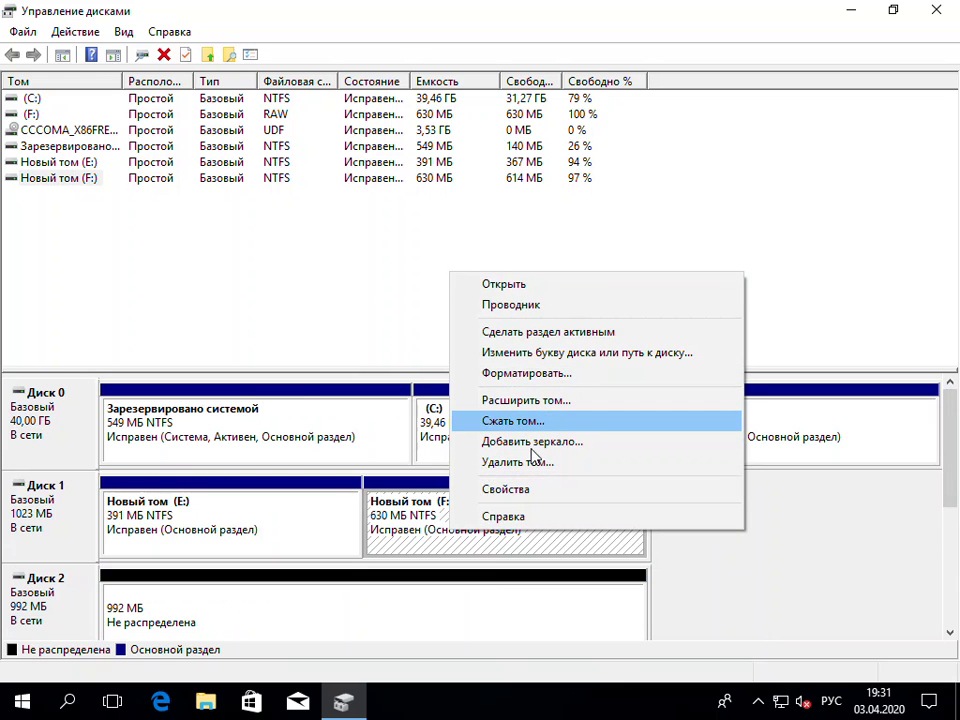
click(525, 462)
click(531, 420)
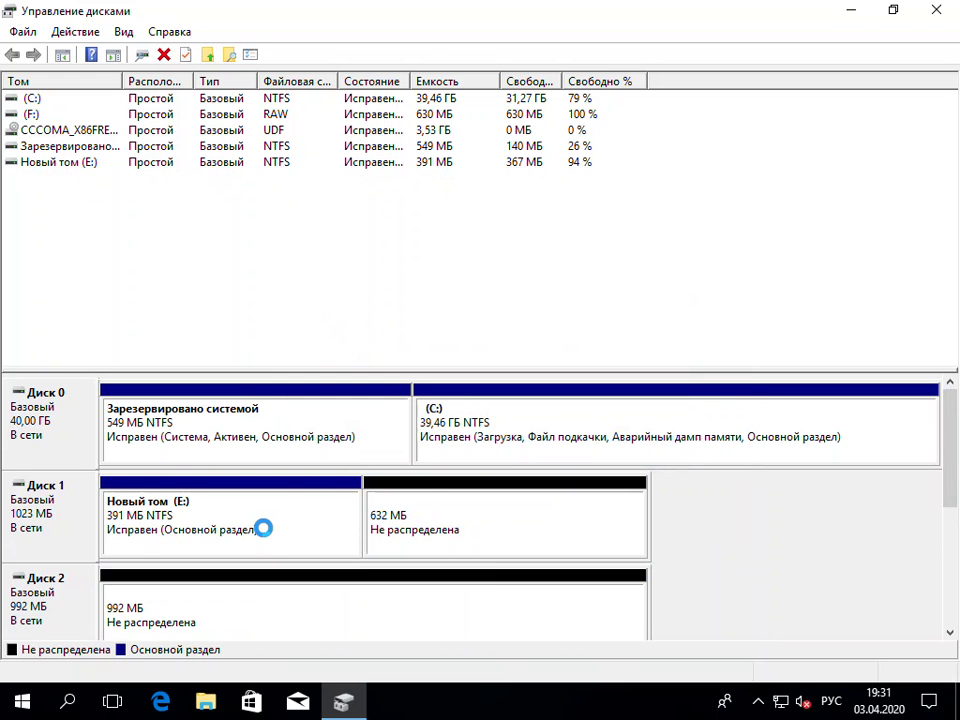
right_click(268, 530)
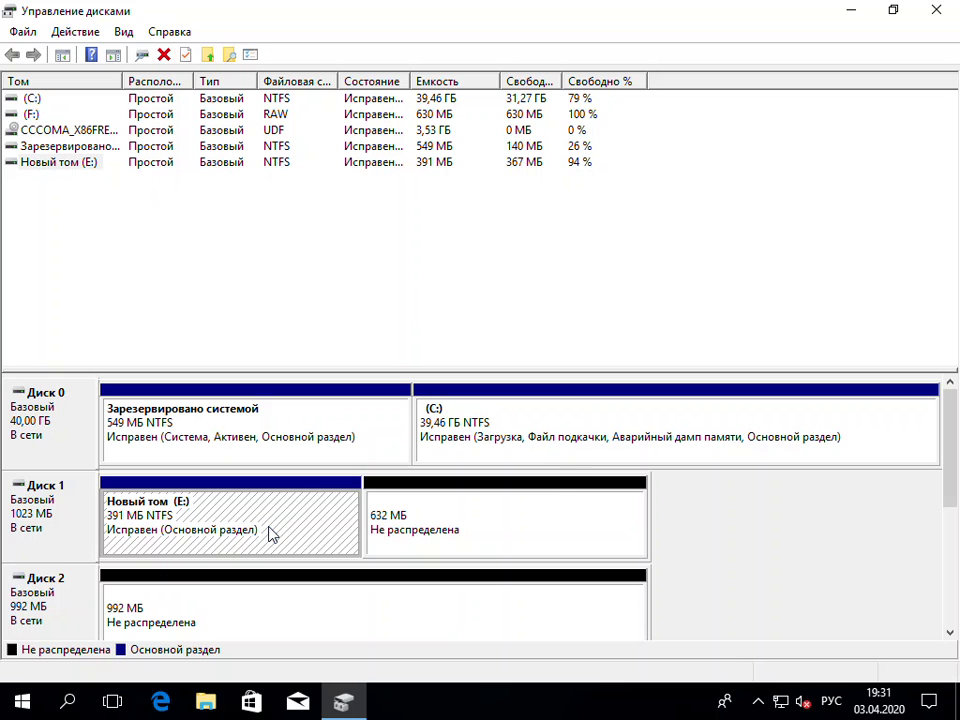
click(298, 457)
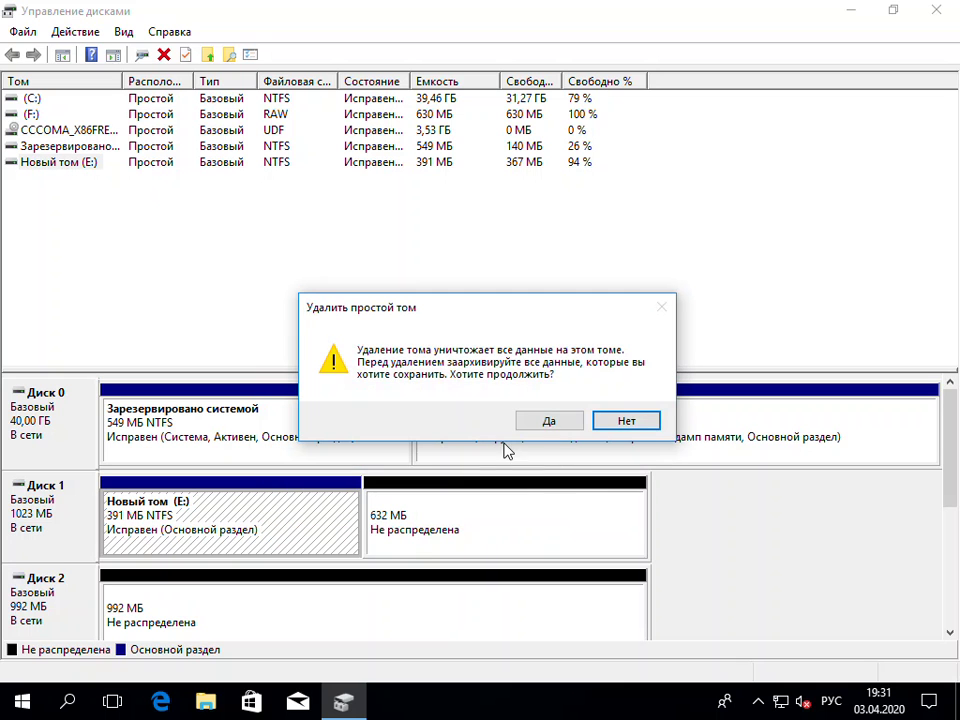
click(562, 428)
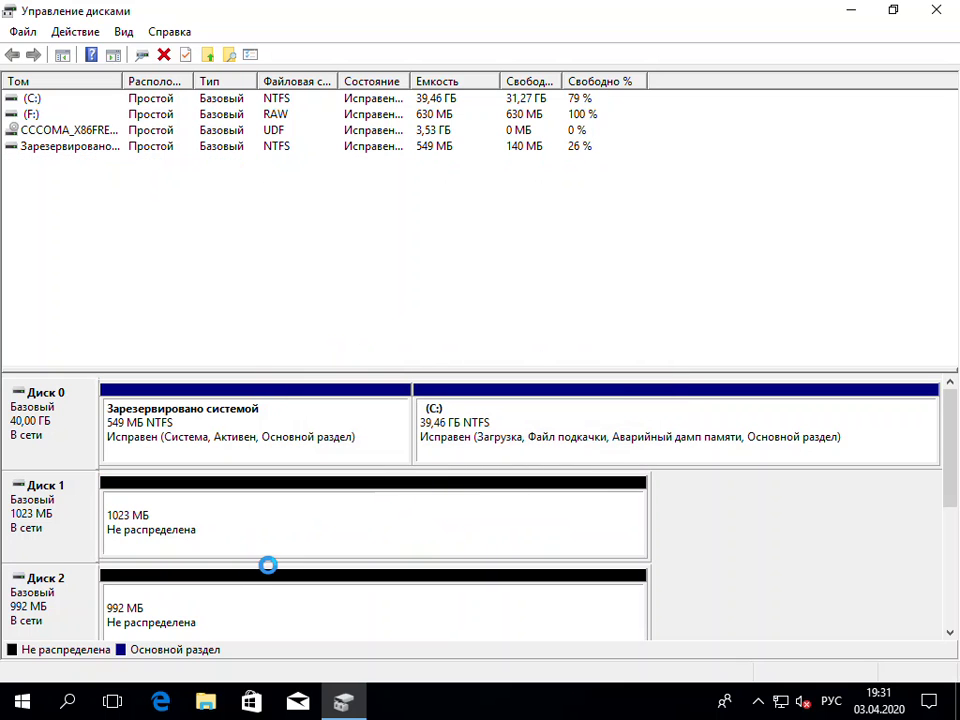
Convert the emptied Disk 1 to a GPT disk
right_click(63, 515)
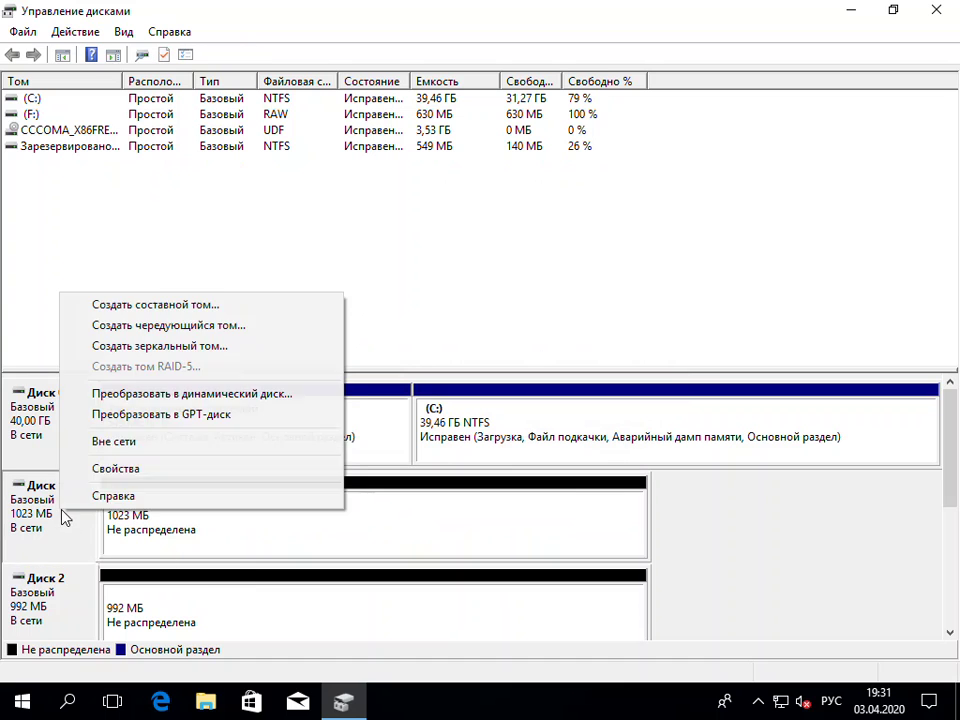
click(272, 414)
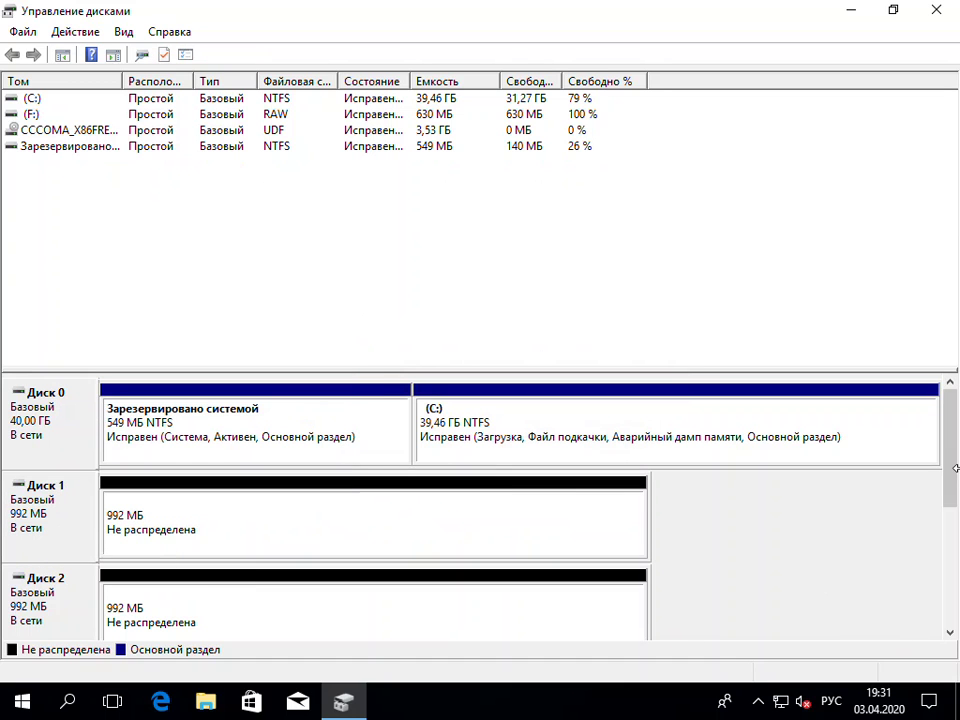
drag(945, 514, 945, 420)
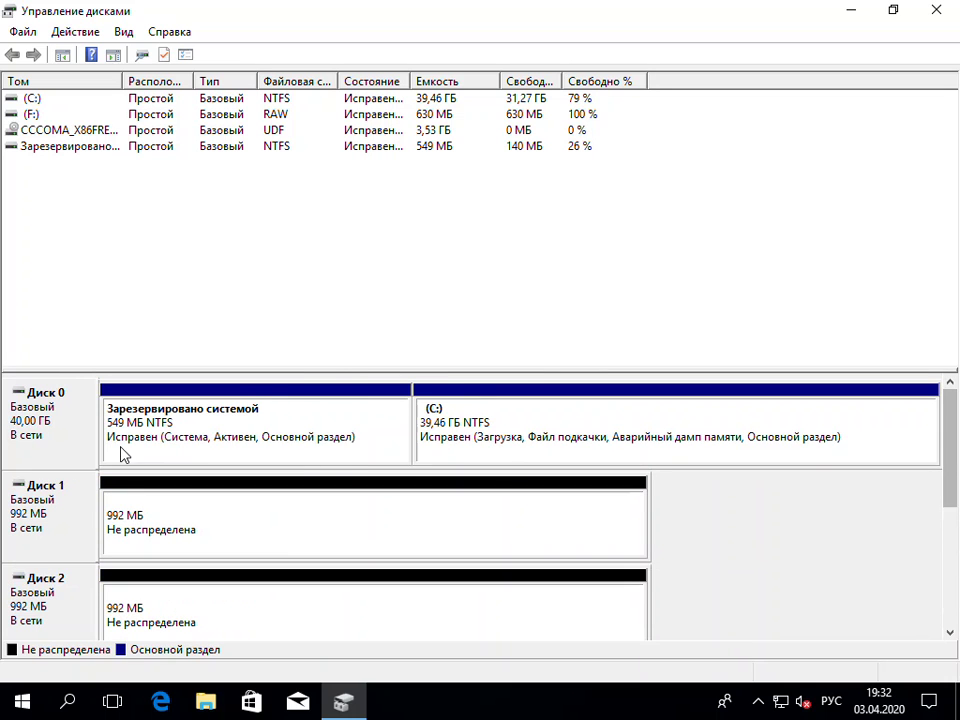
Convert Disk 1, Disk 2 and Disk 3 to dynamic disks together
right_click(70, 515)
click(222, 398)
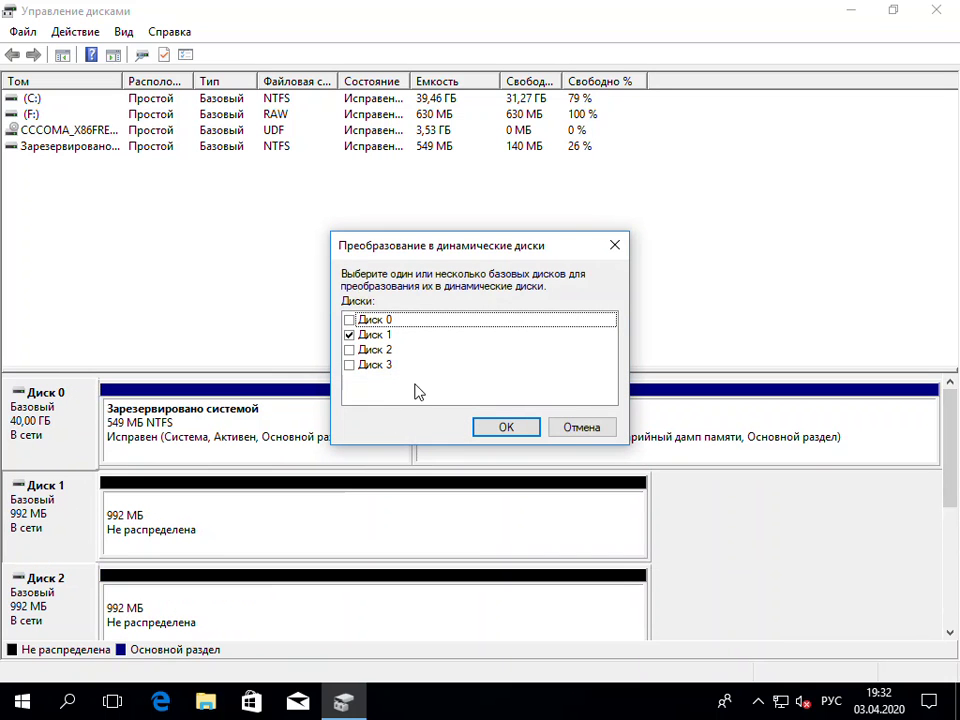
click(366, 352)
click(349, 350)
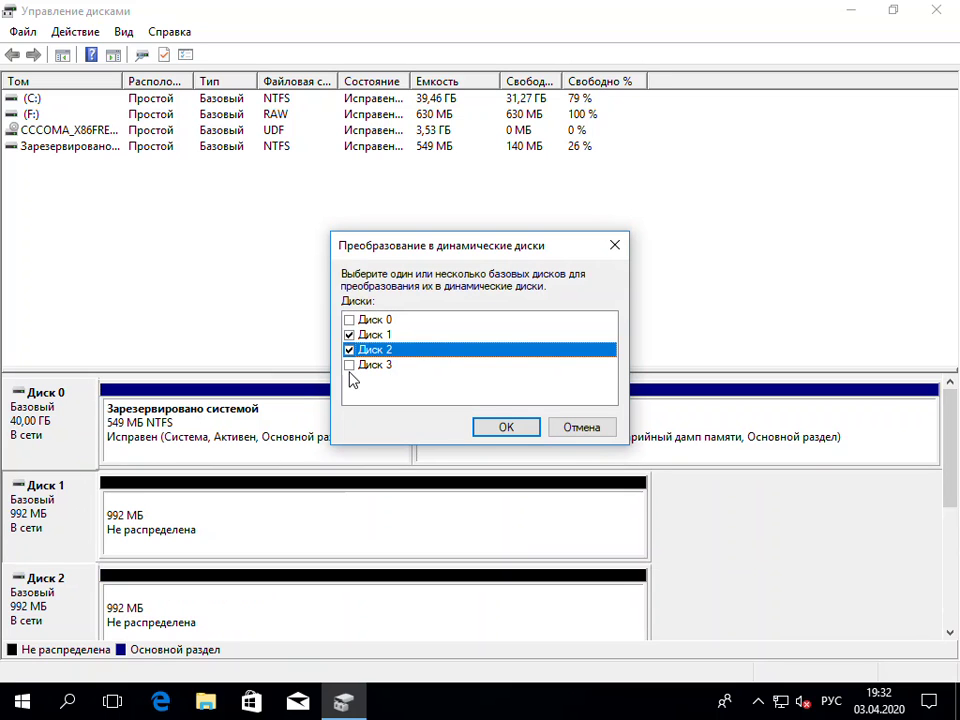
click(349, 365)
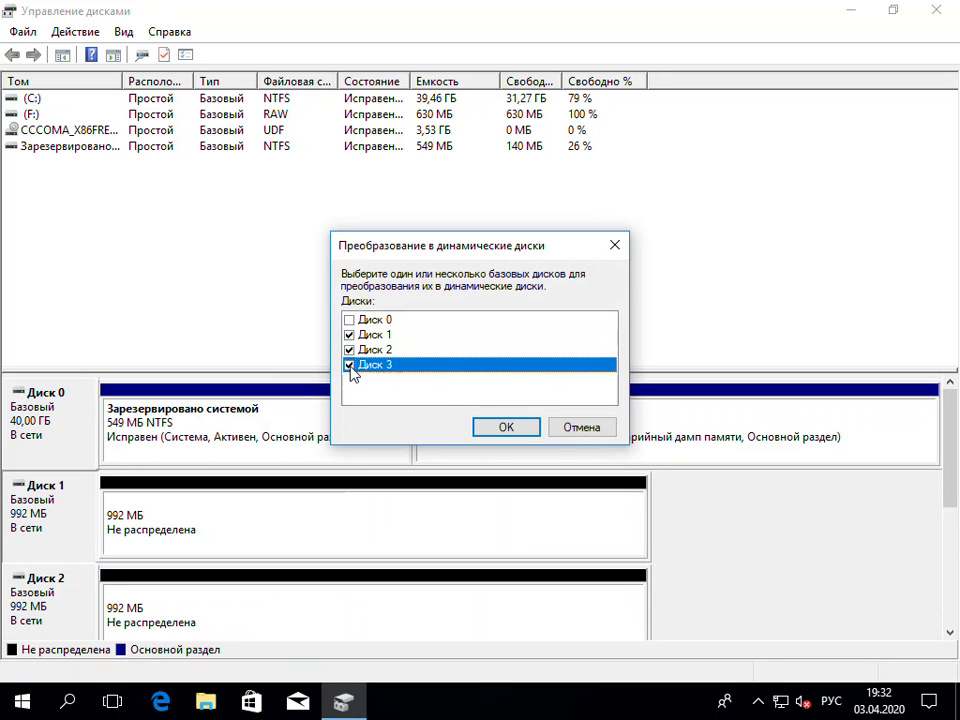
click(503, 426)
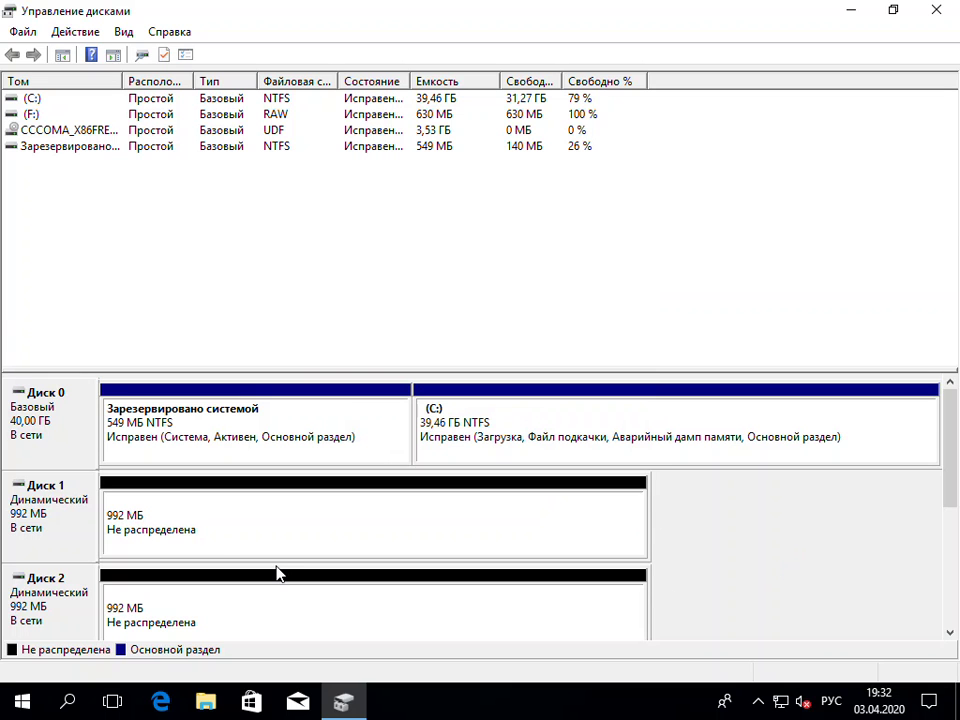
Create a spanned volume from 990 MB each on Disk 1, Disk 2 and Disk 3, with drive letter E and NTFS formatting
right_click(276, 521)
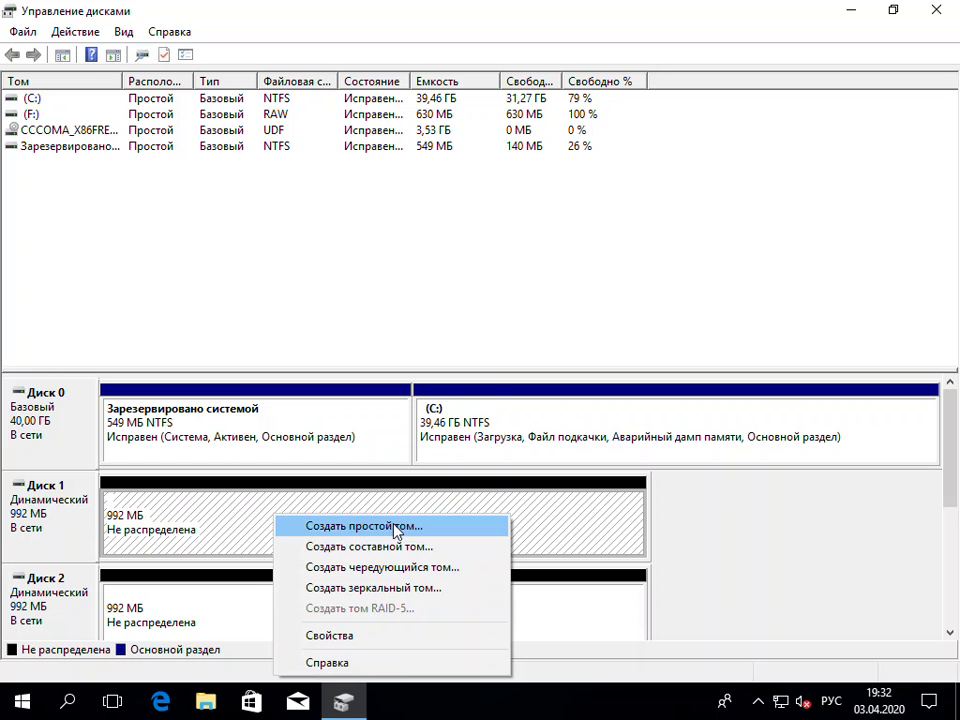
click(403, 548)
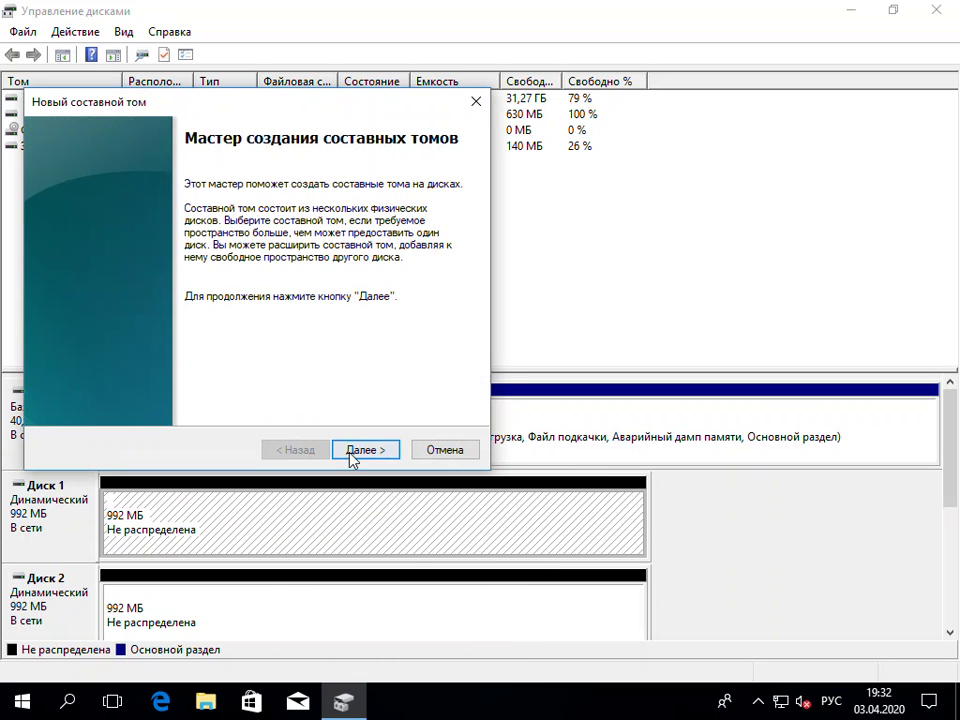
click(365, 450)
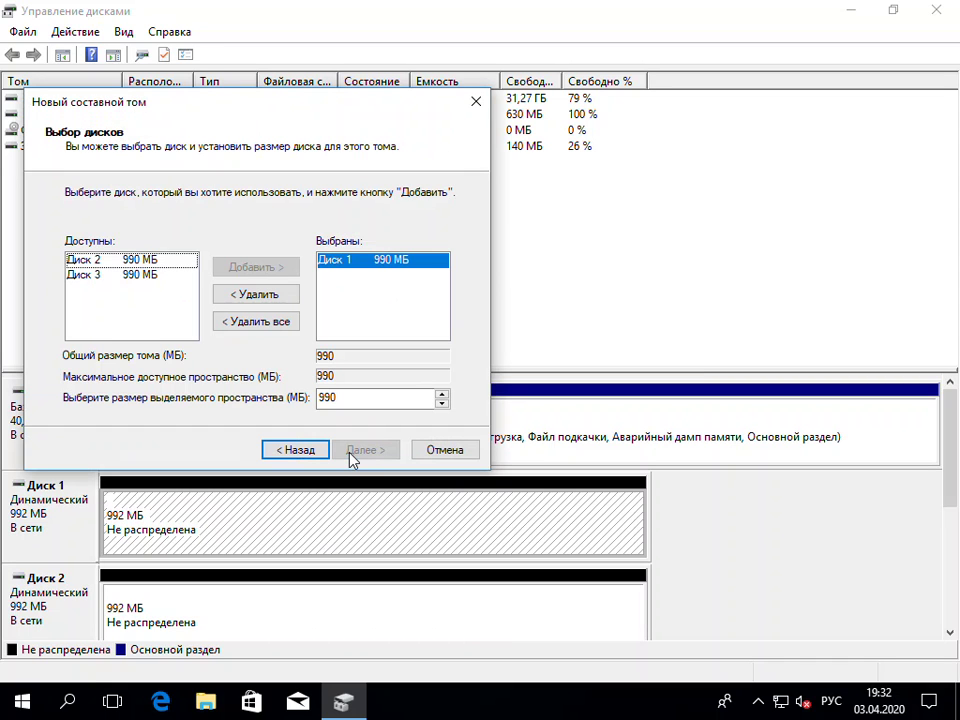
click(146, 261)
click(280, 267)
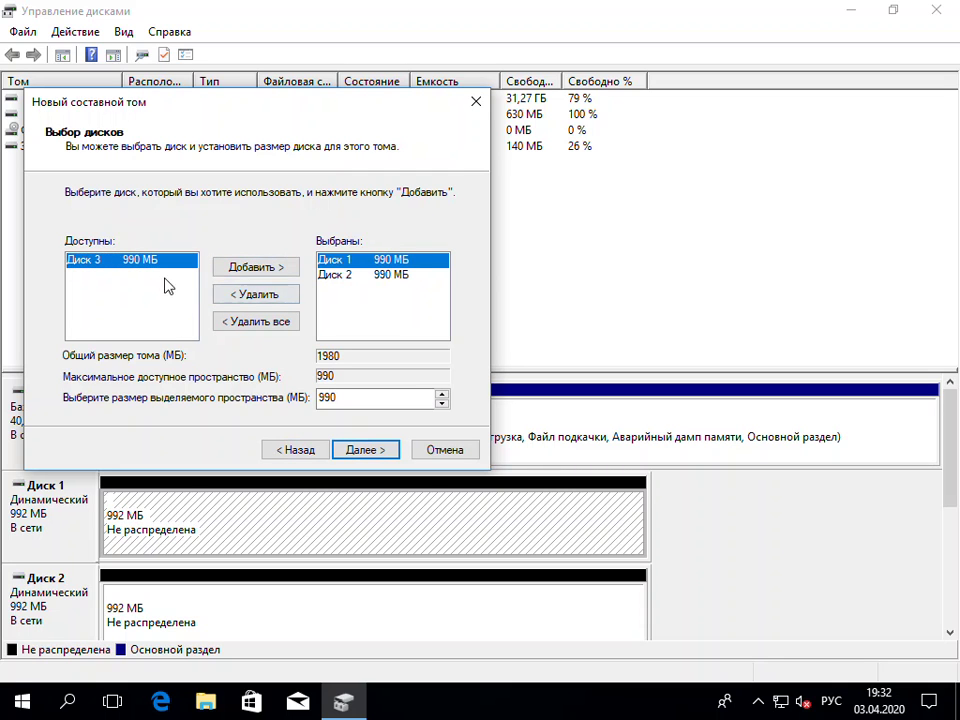
click(252, 268)
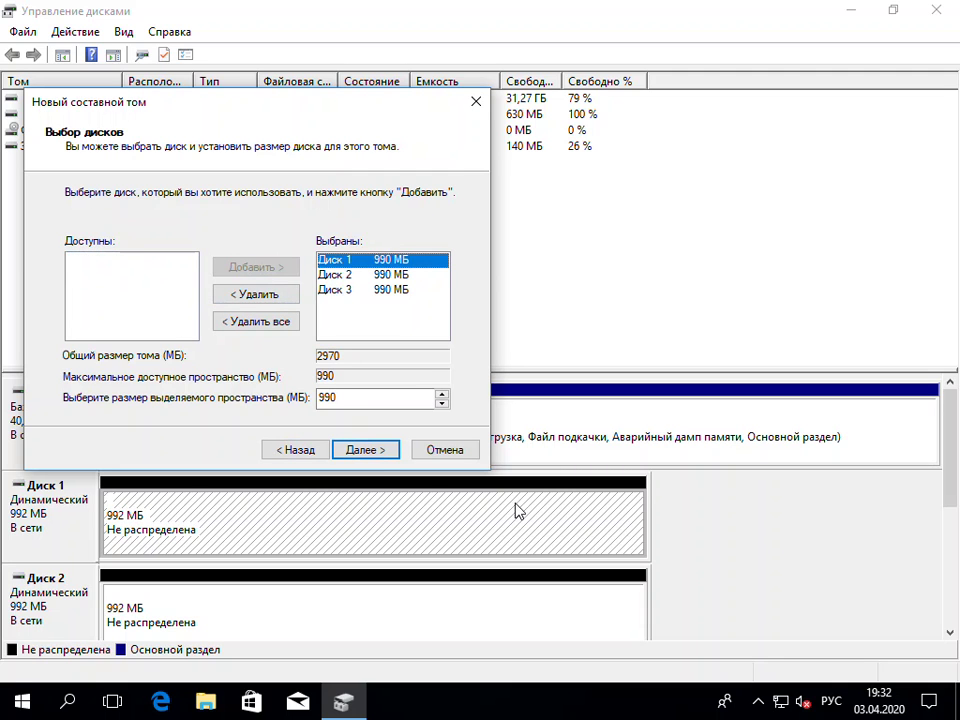
click(367, 452)
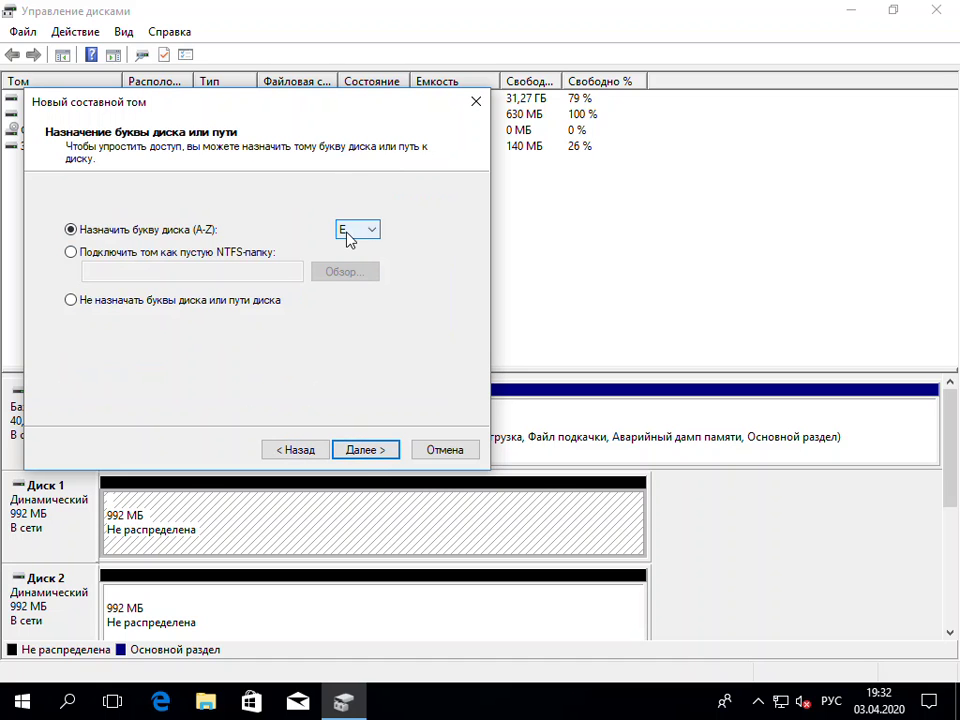
click(360, 454)
click(360, 453)
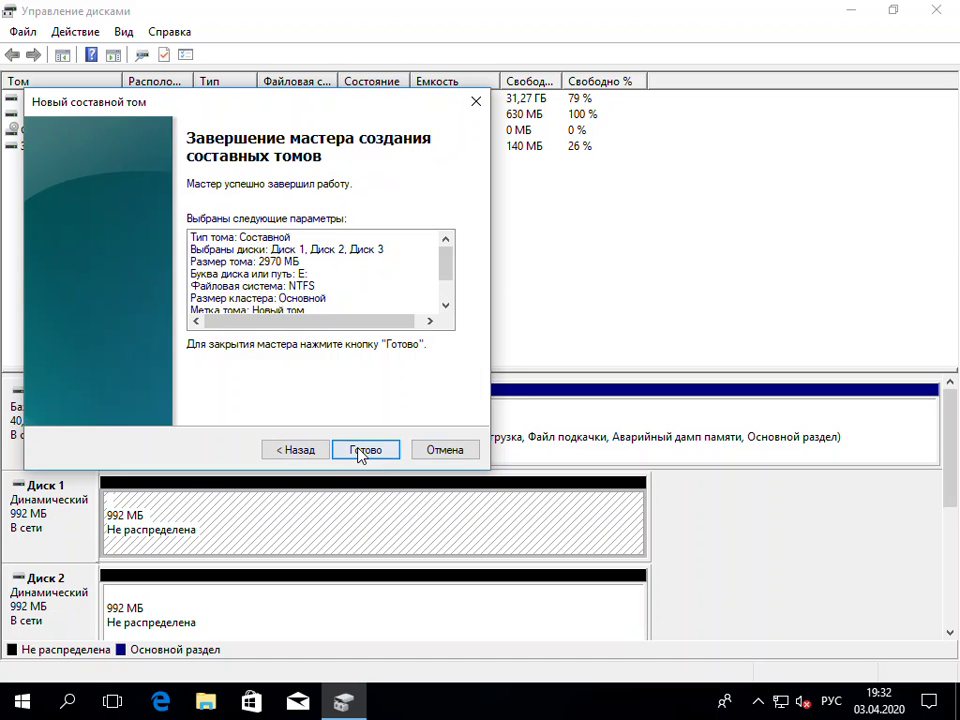
click(358, 447)
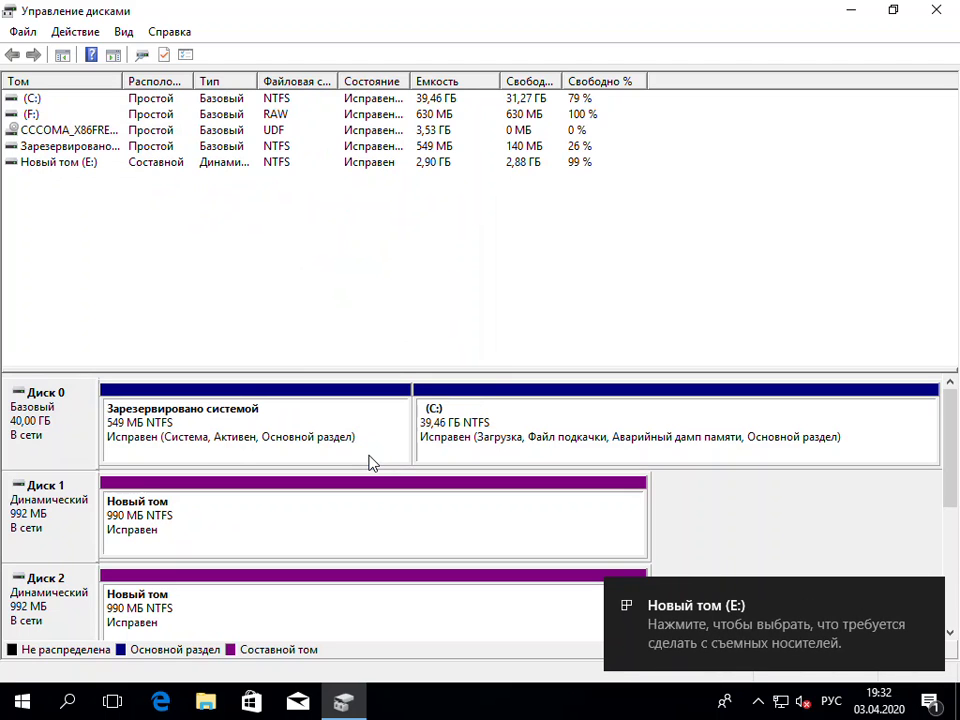
Check spanned volume E: under This PC in File Explorer, and view its parts on Disks 1 to 3 in Disk Management
click(205, 703)
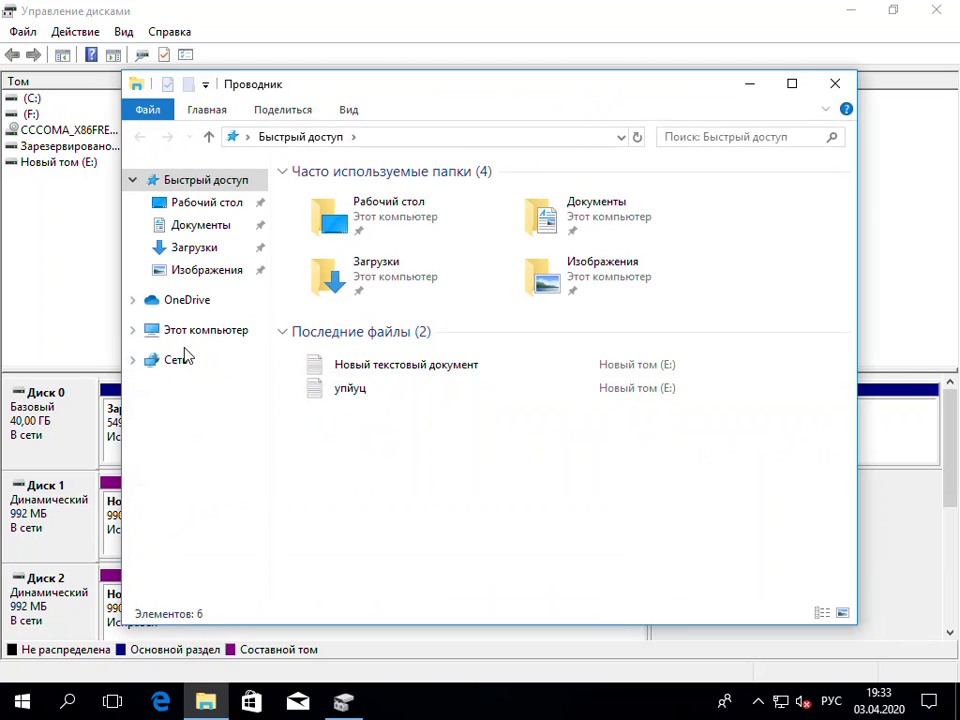
click(211, 333)
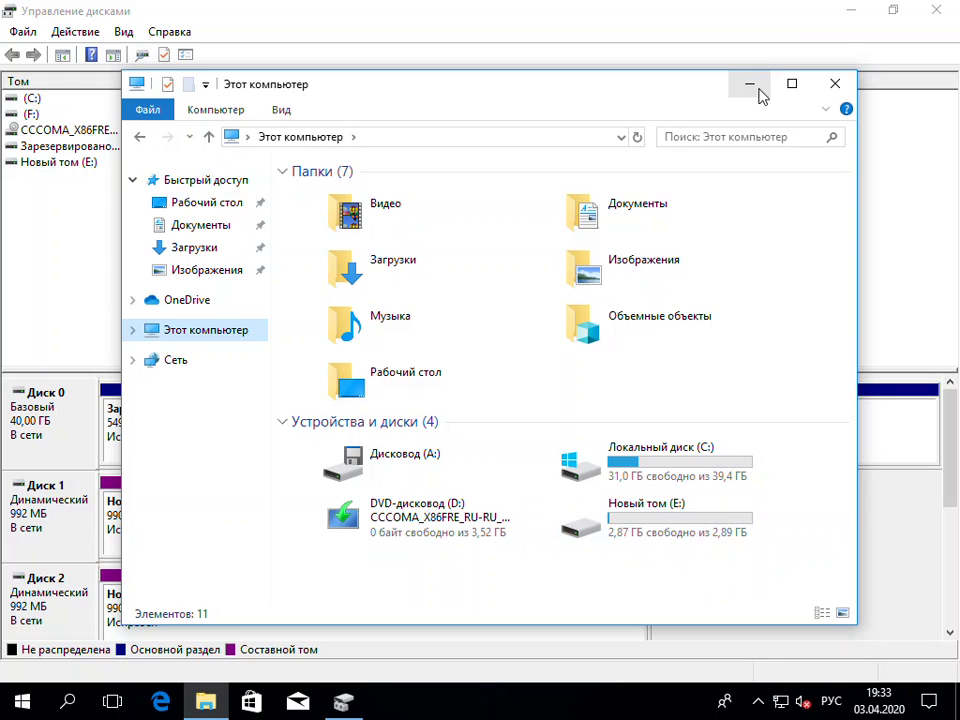
click(750, 83)
mouse_move(950, 471)
mouse_down()
mouse_move(952, 588)
mouse_move(957, 453)
mouse_move(957, 476)
mouse_up()
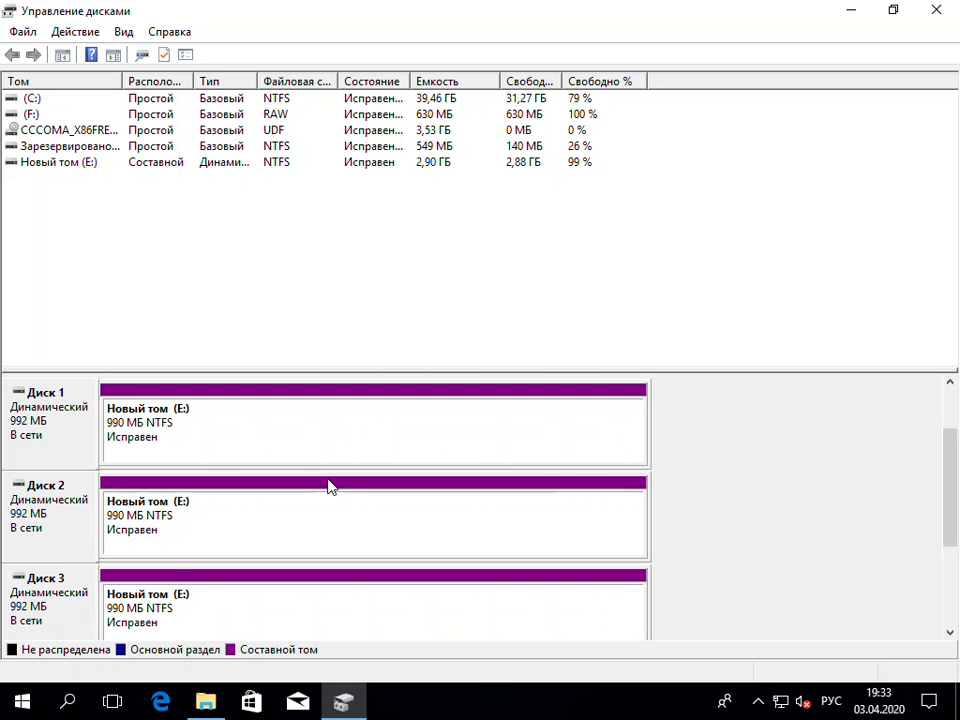
Delete the spanned volume E: that covers Disks 1, 2 and 3, confirming the data loss
right_click(358, 431)
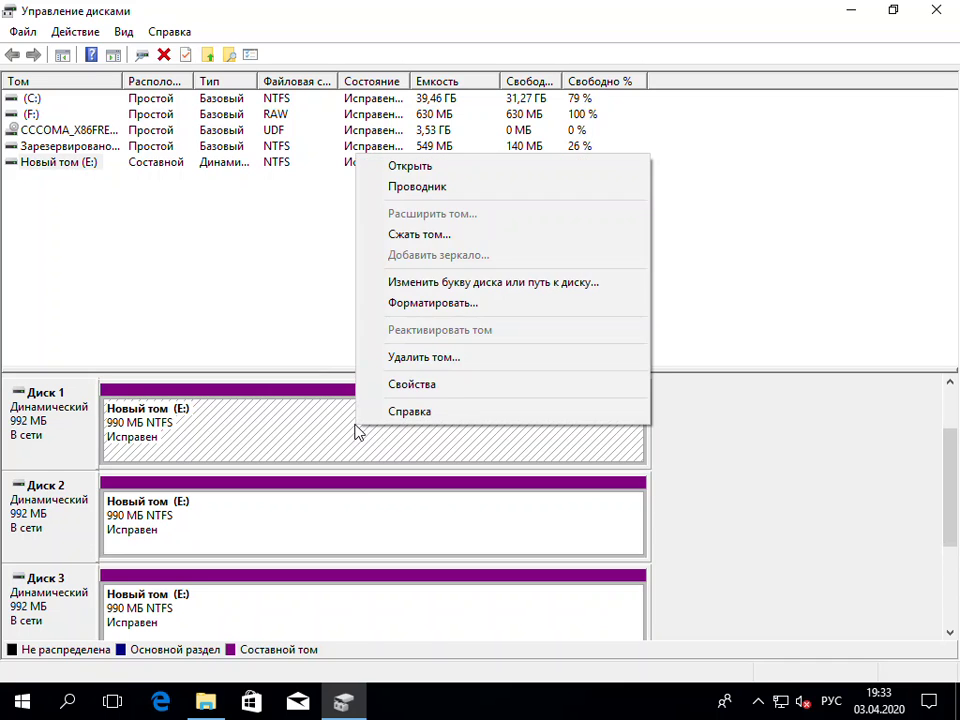
click(443, 360)
click(553, 422)
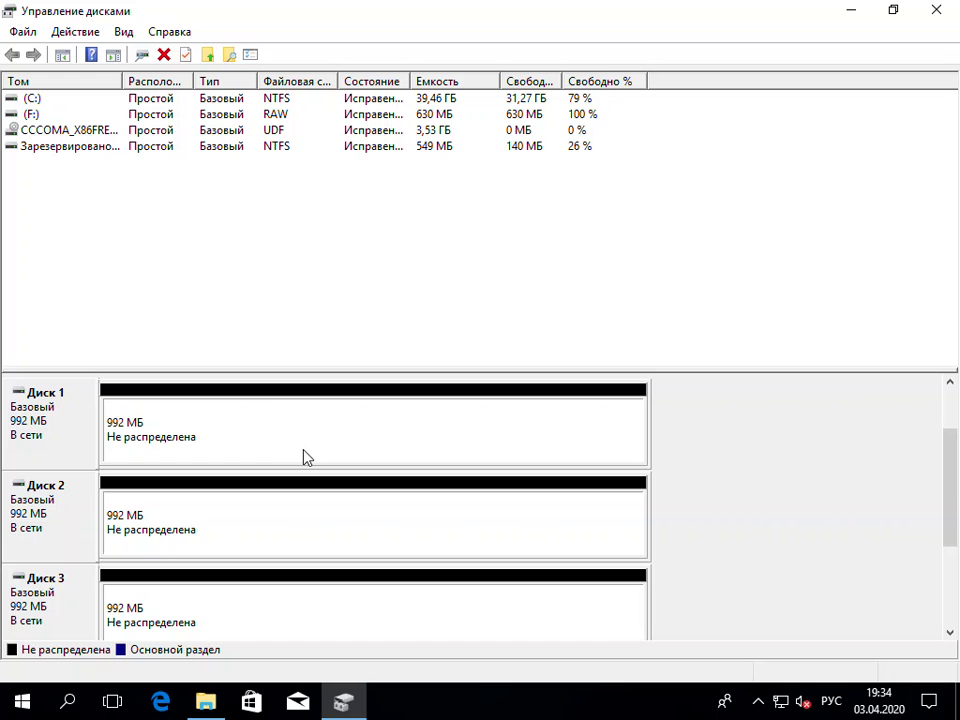
Start a striped volume on Disk 1 and add Disk 2 and Disk 3, allocating 990 MB on each disk
right_click(278, 446)
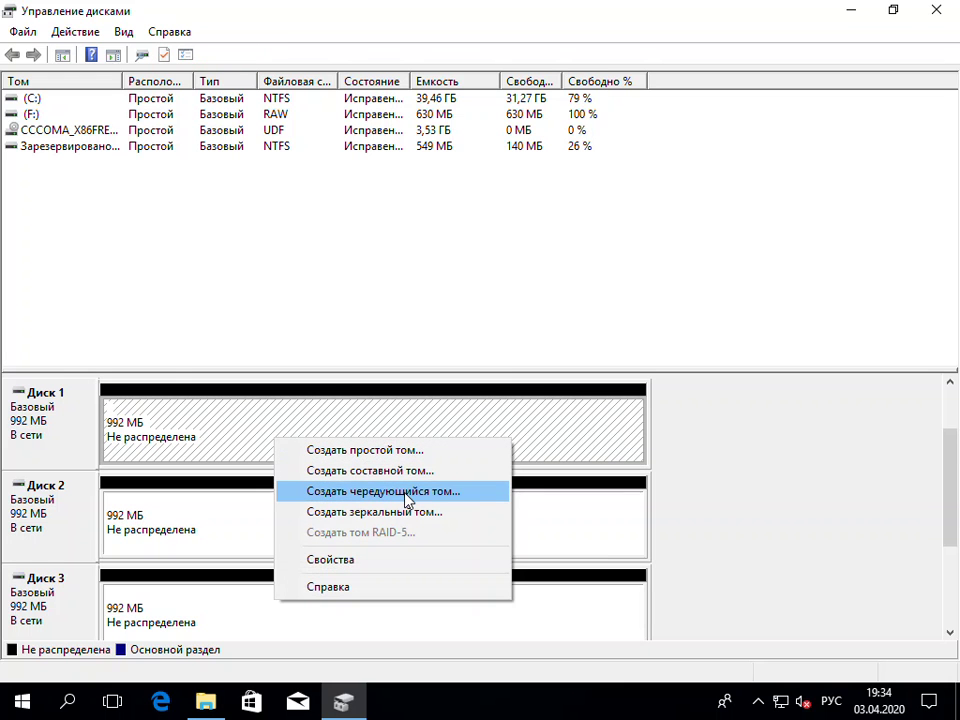
click(350, 492)
click(380, 455)
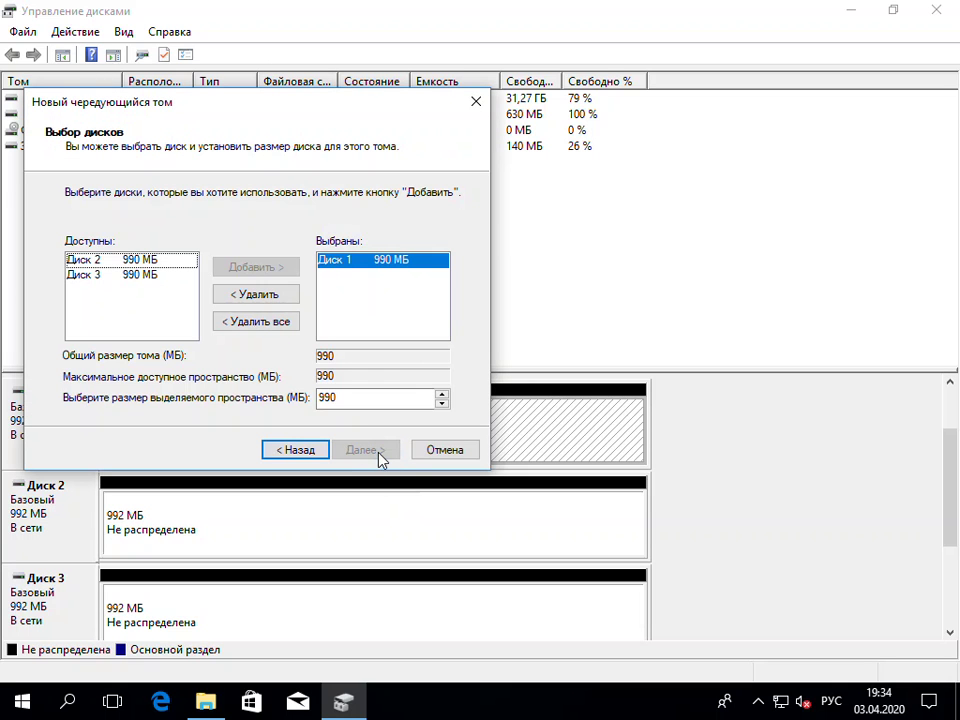
click(176, 261)
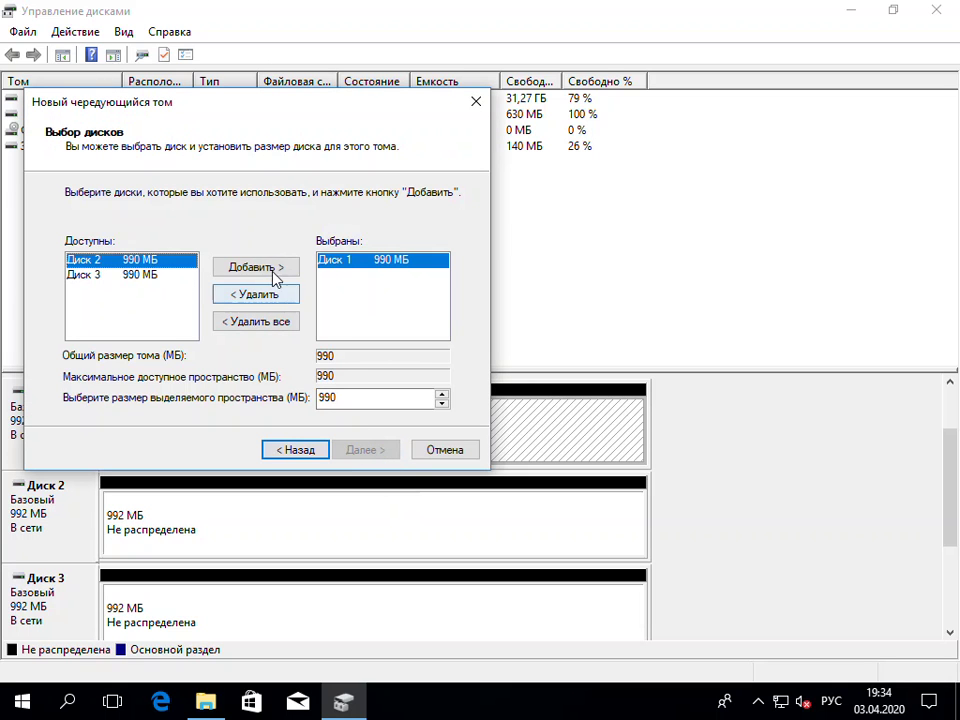
click(266, 264)
click(250, 268)
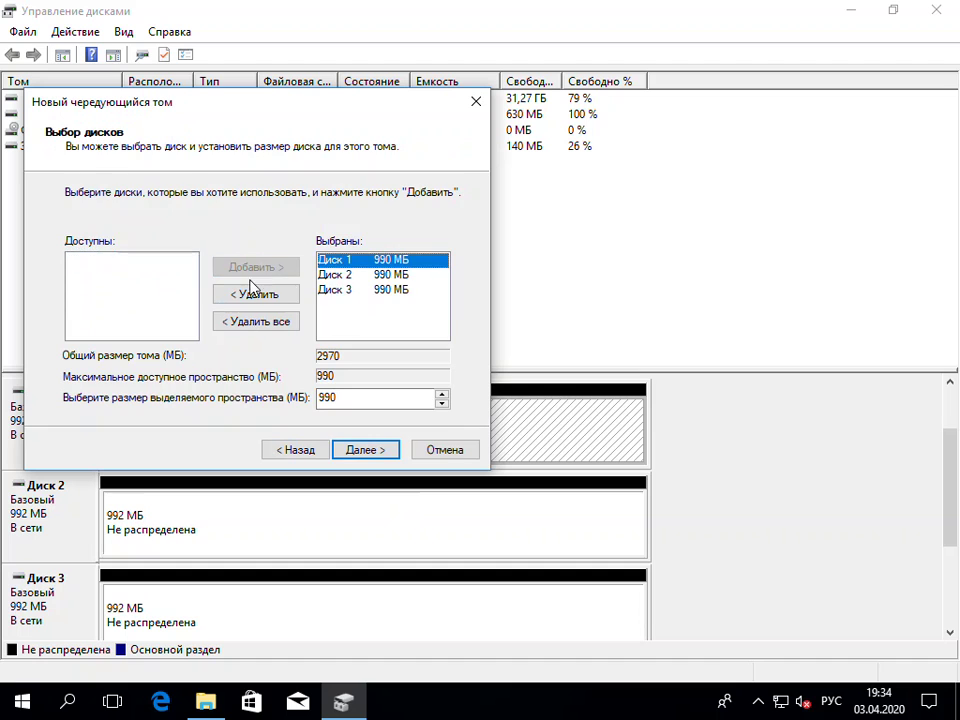
click(345, 451)
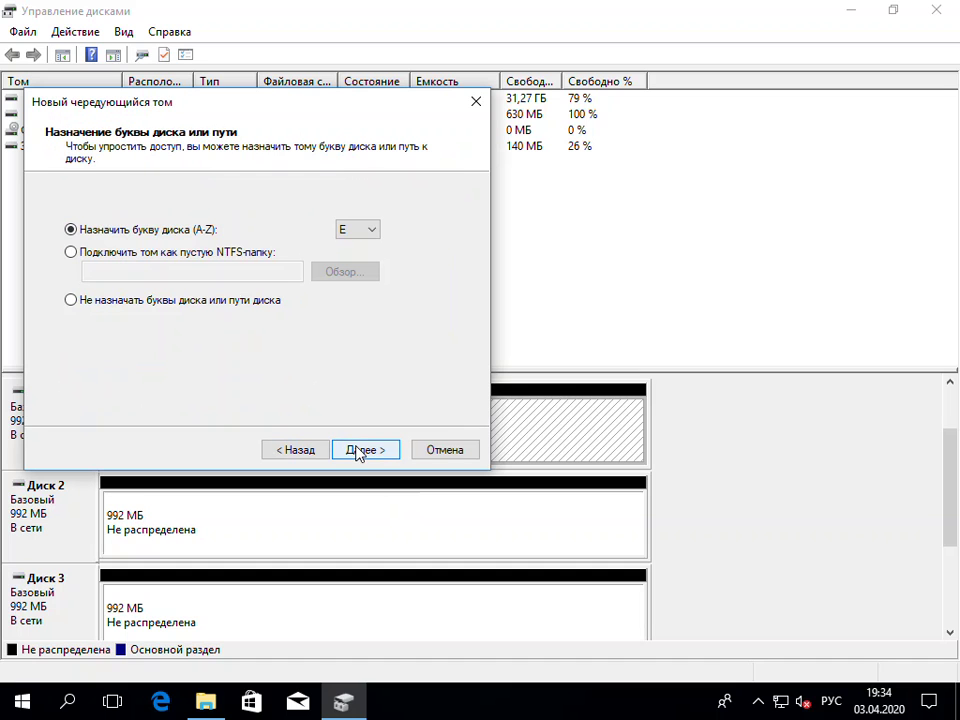
Assign drive letter H to the striped volume, keep NTFS formatting, and create it, accepting the conversion to dynamic disks
click(378, 234)
click(376, 234)
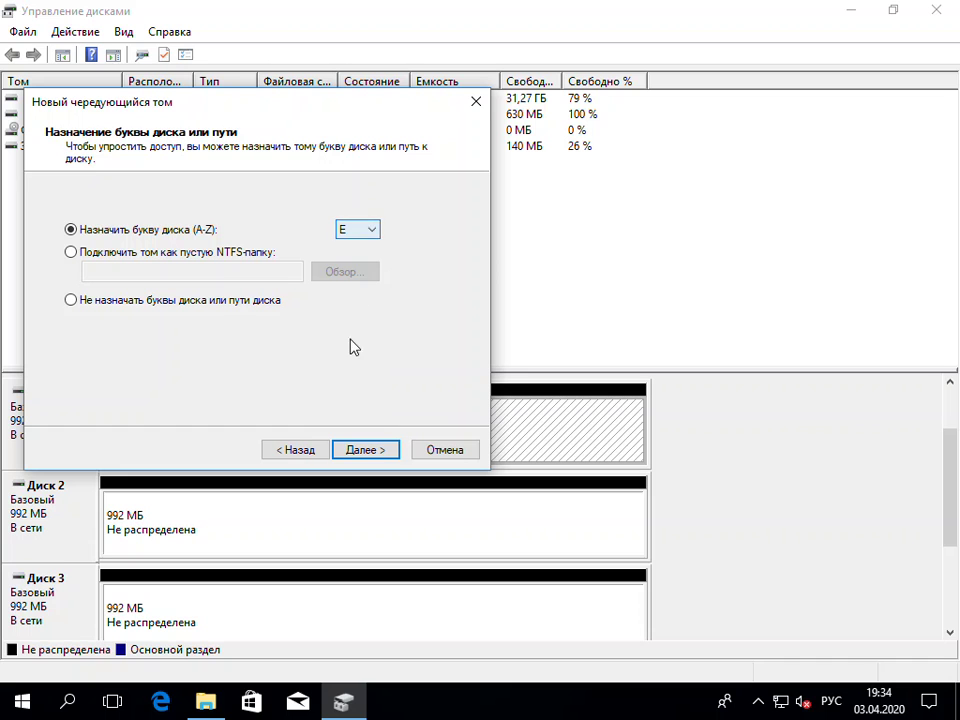
click(372, 236)
click(376, 236)
click(370, 232)
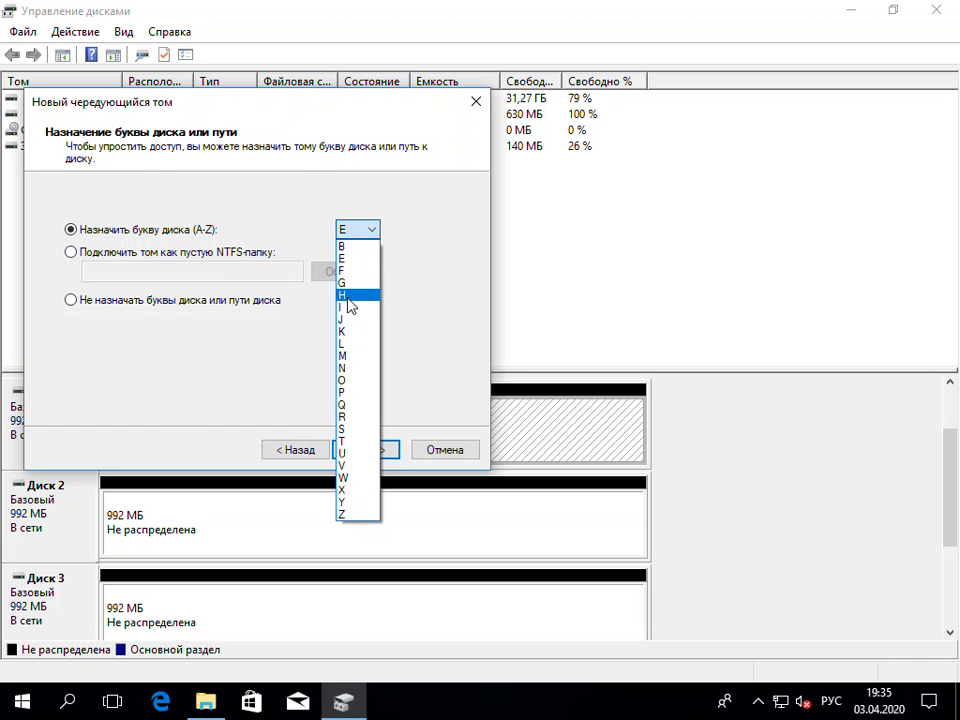
key(Escape)
click(376, 449)
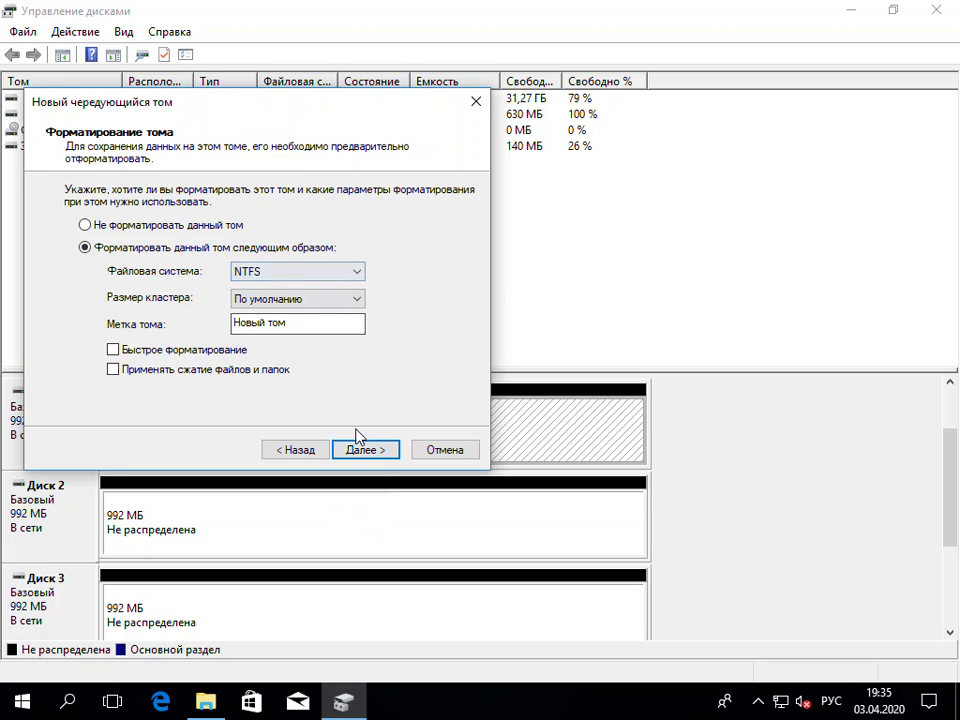
click(357, 452)
click(358, 452)
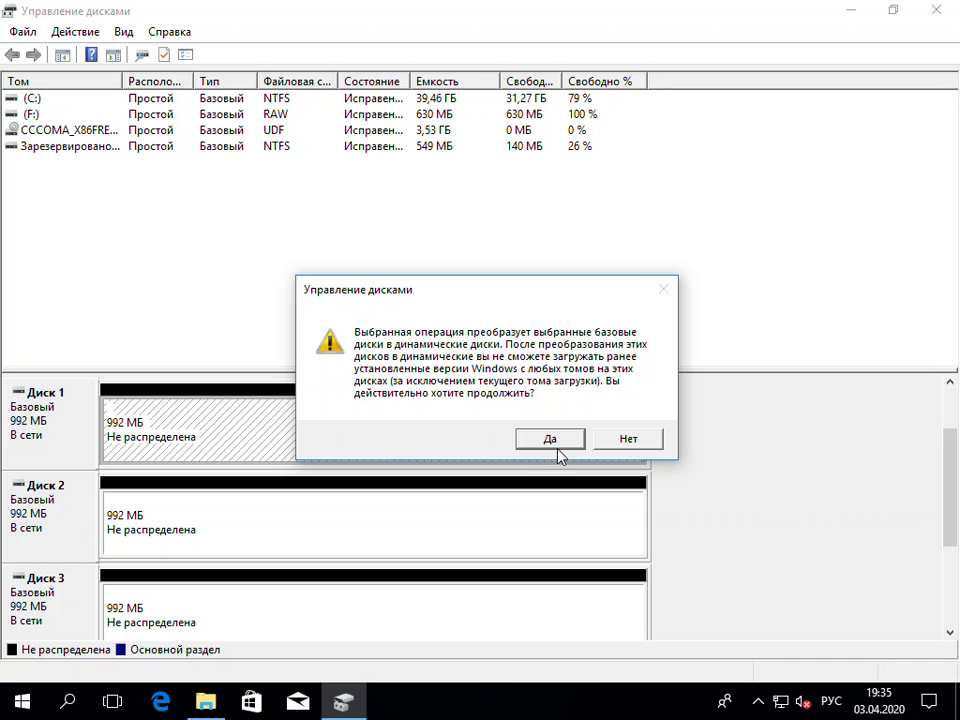
click(558, 441)
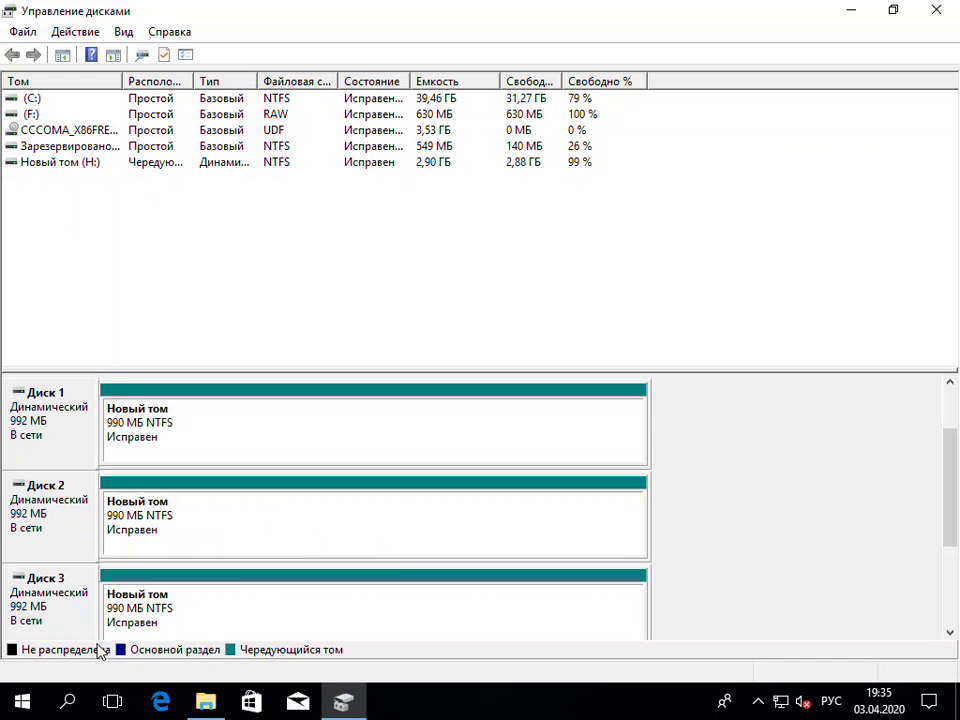
Check striped volume H: under This PC in File Explorer, close that window, and delete the volume in Disk Management
click(207, 703)
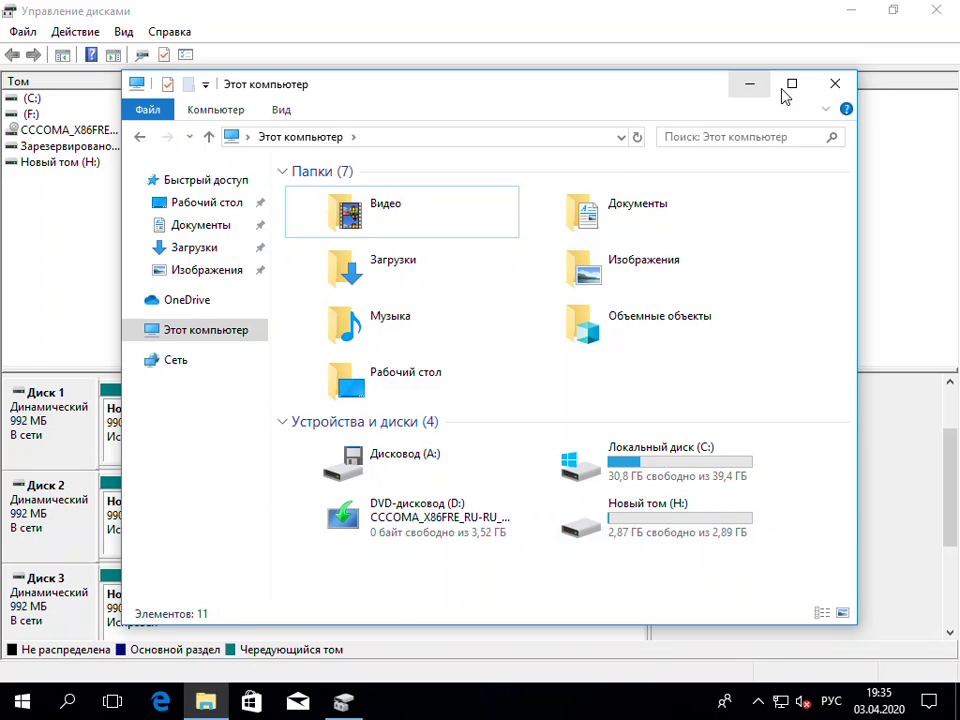
click(836, 84)
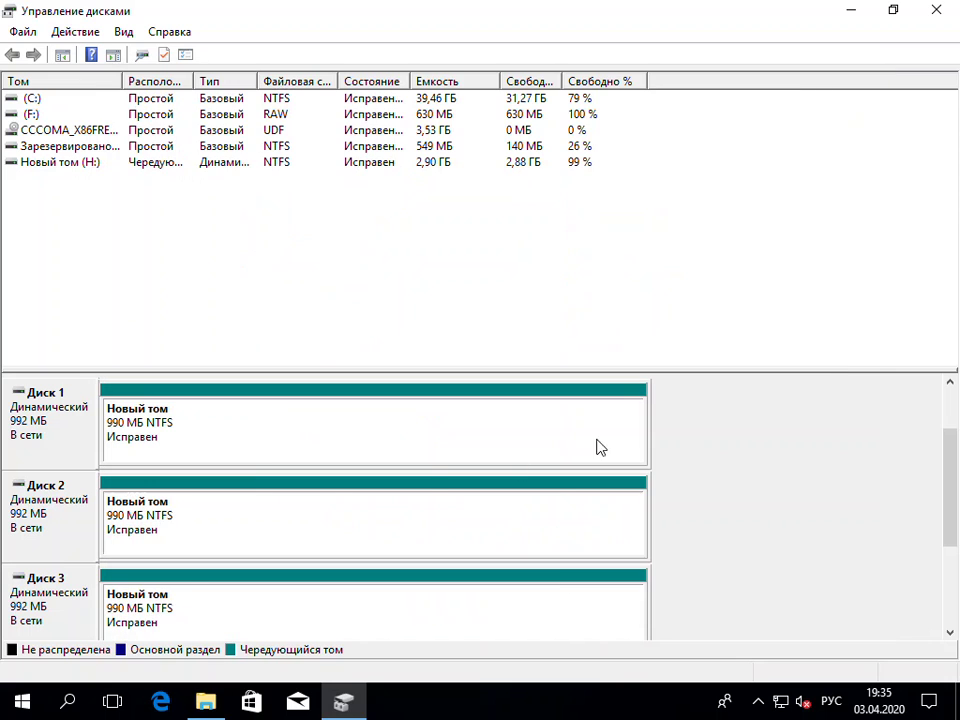
right_click(265, 443)
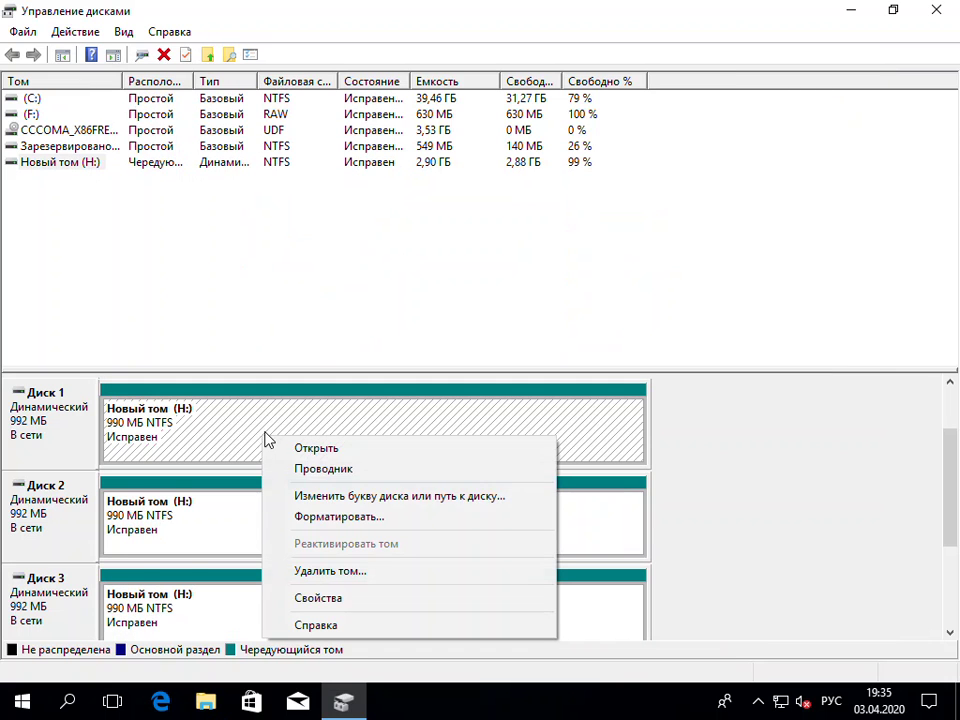
click(365, 572)
click(536, 421)
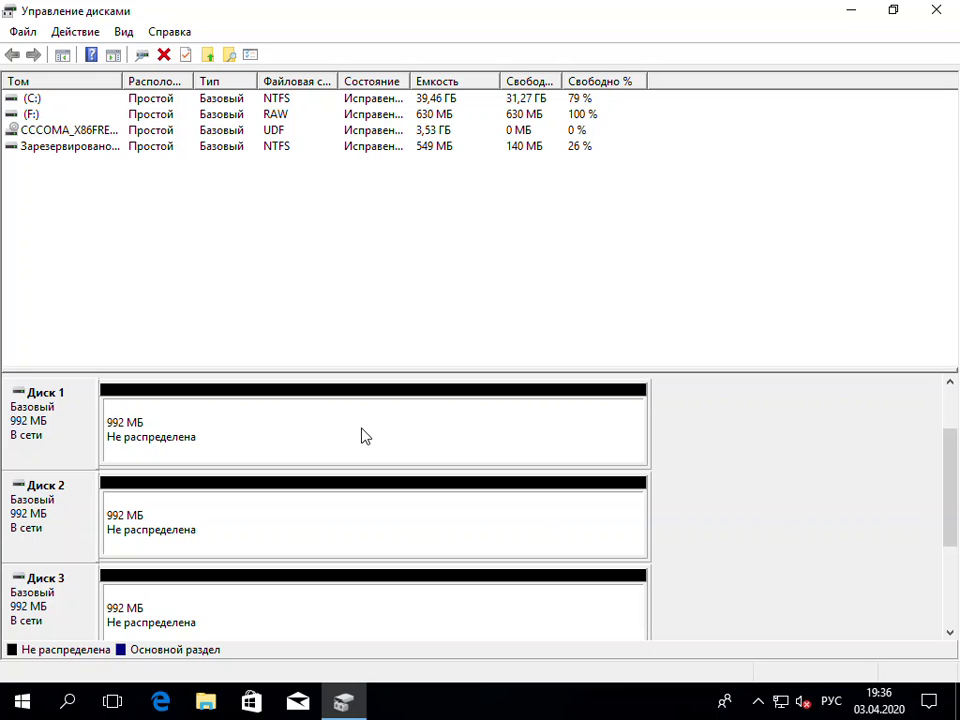
Create a 990 MB mirrored NTFS volume on Disk 1 and Disk 2 with drive letter E, accepting the conversion to dynamic disks
right_click(290, 432)
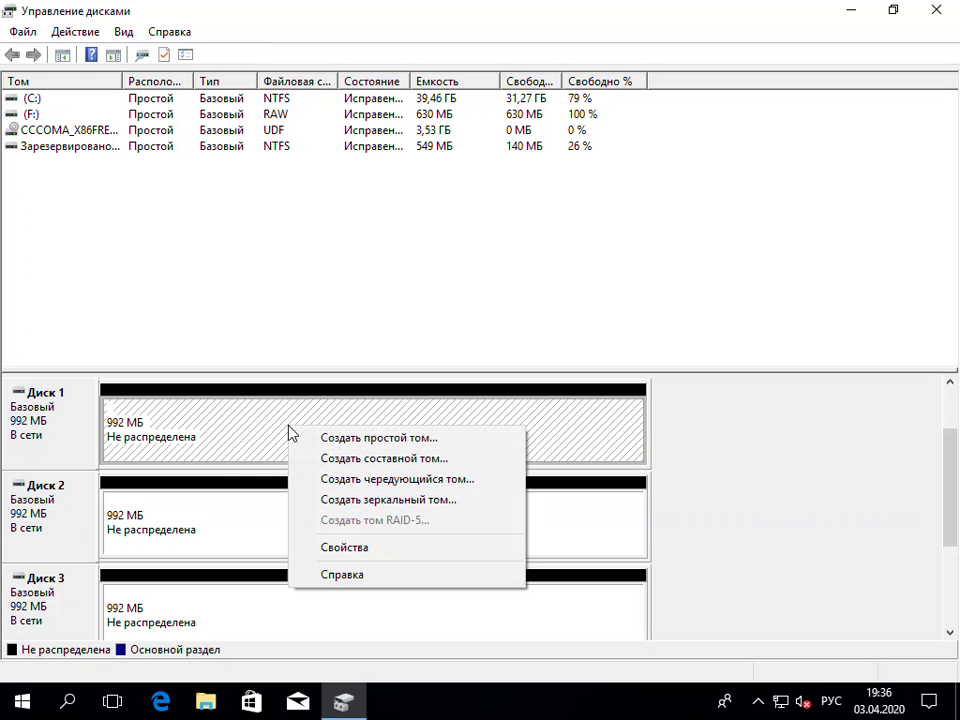
click(392, 500)
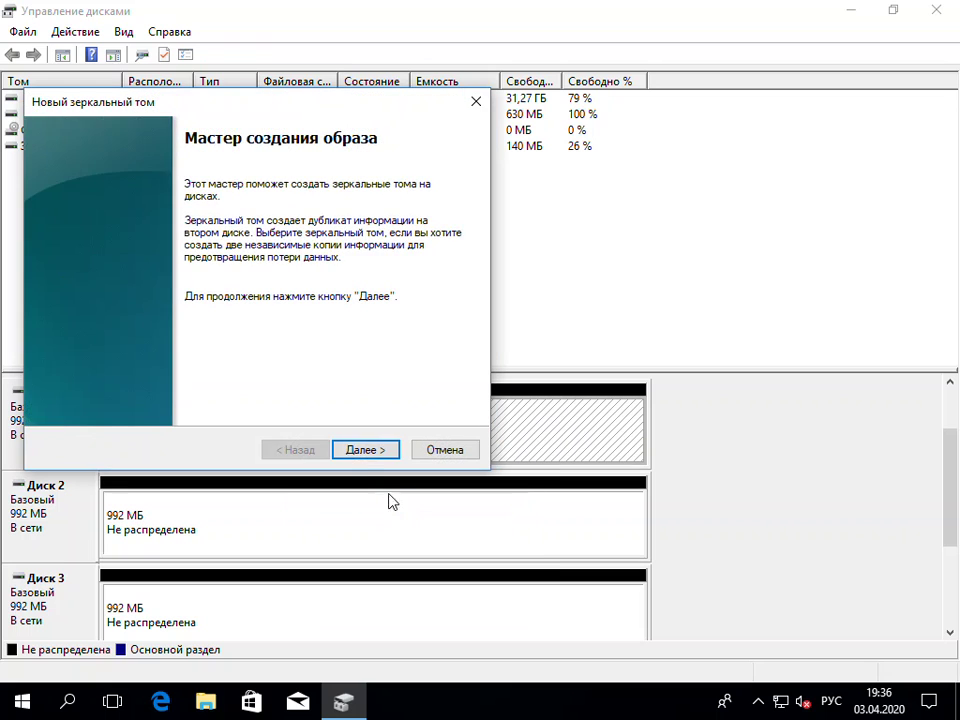
click(358, 451)
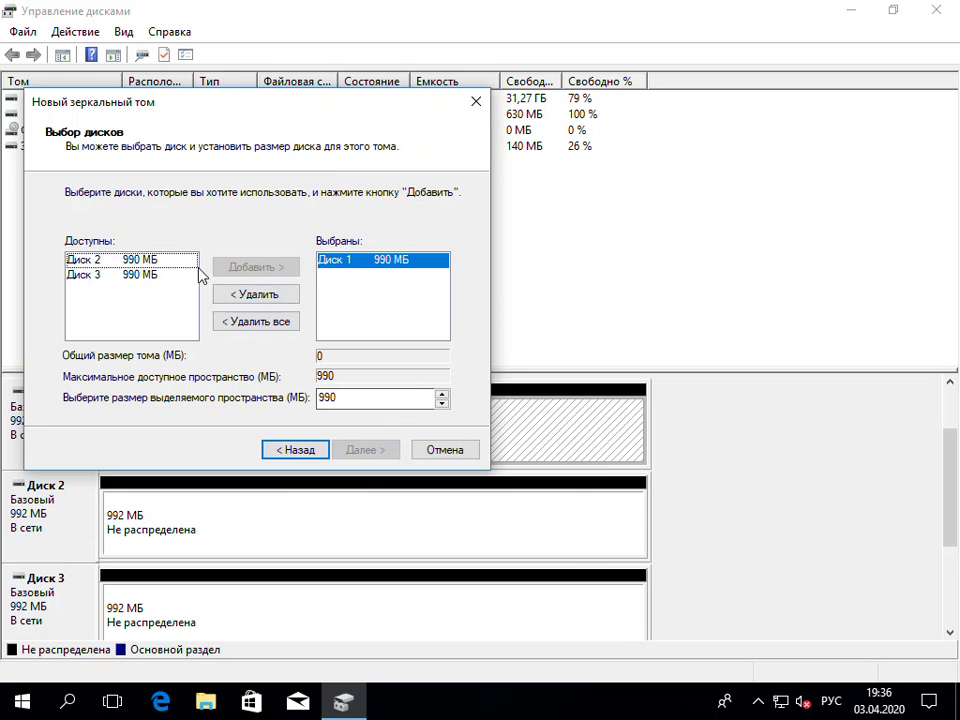
click(175, 260)
click(240, 266)
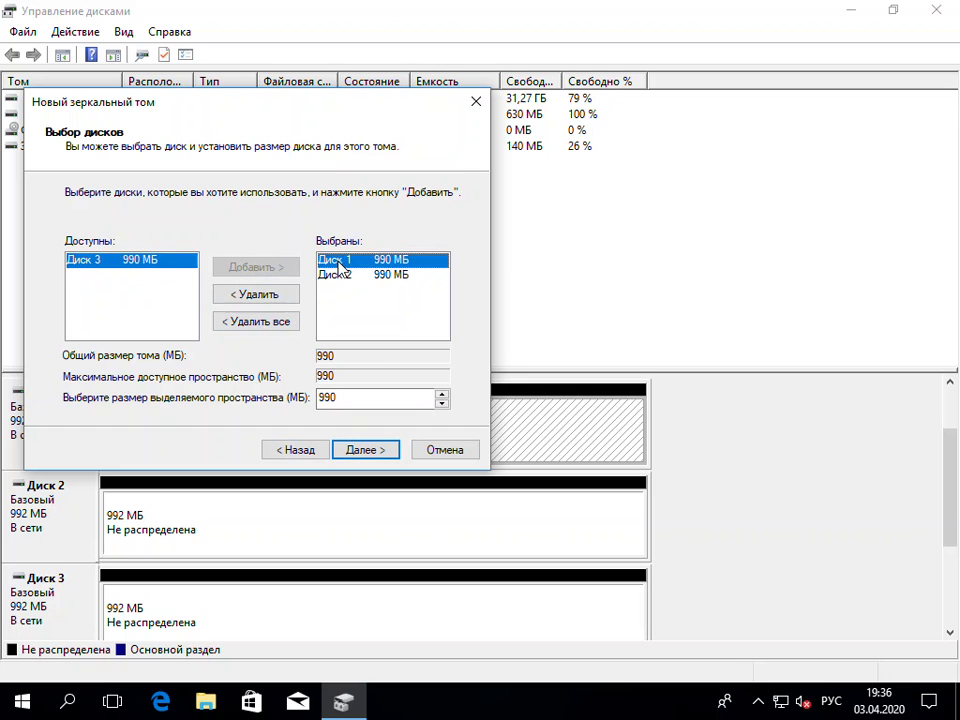
click(370, 455)
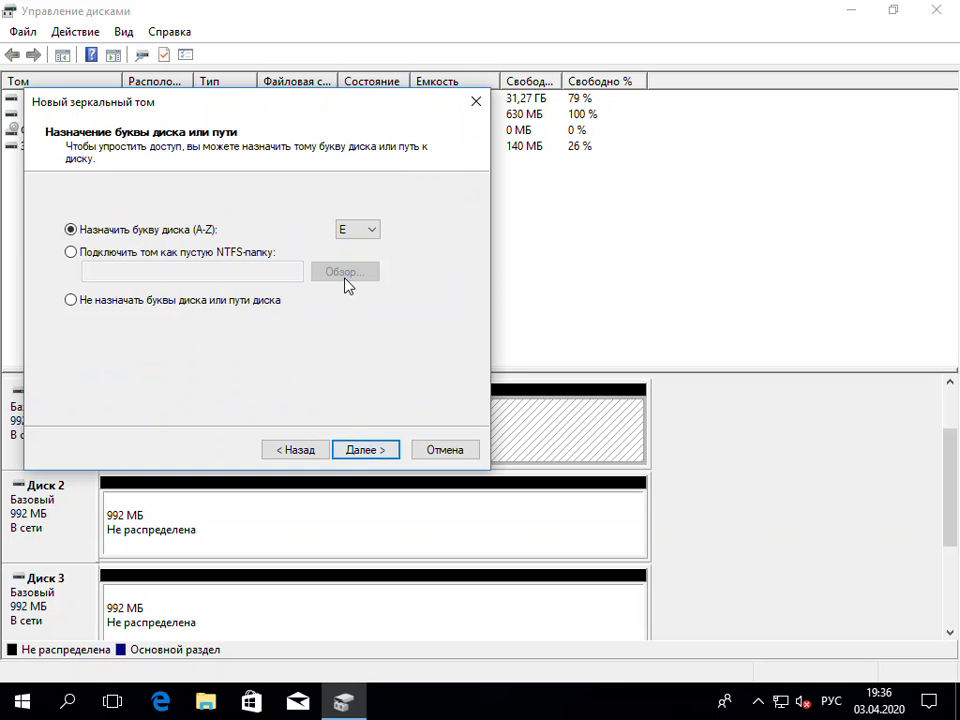
click(370, 455)
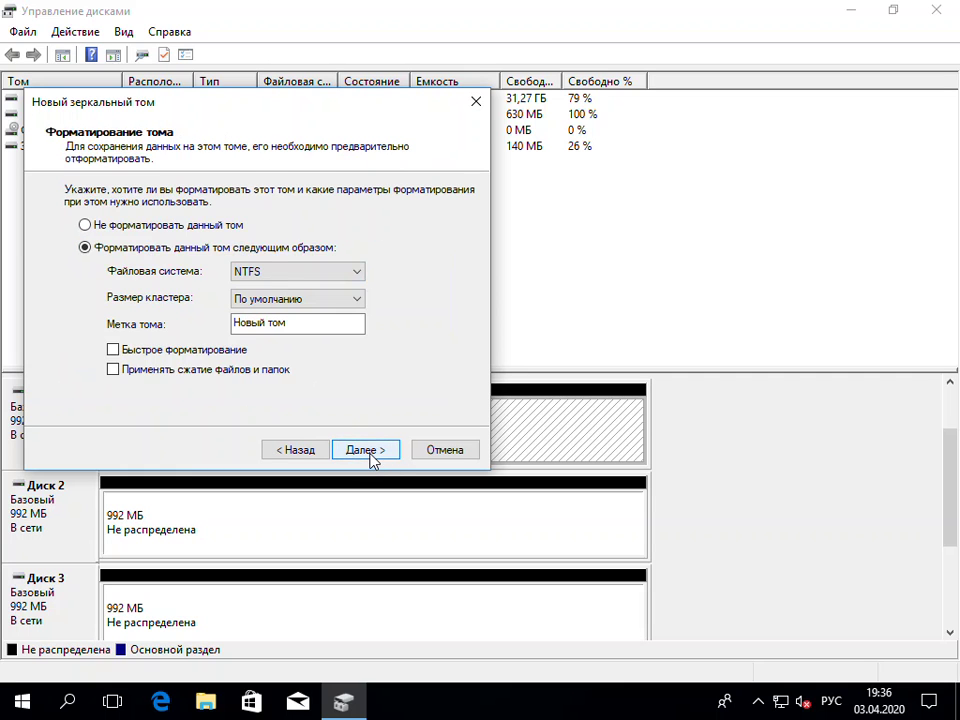
click(370, 455)
click(370, 455)
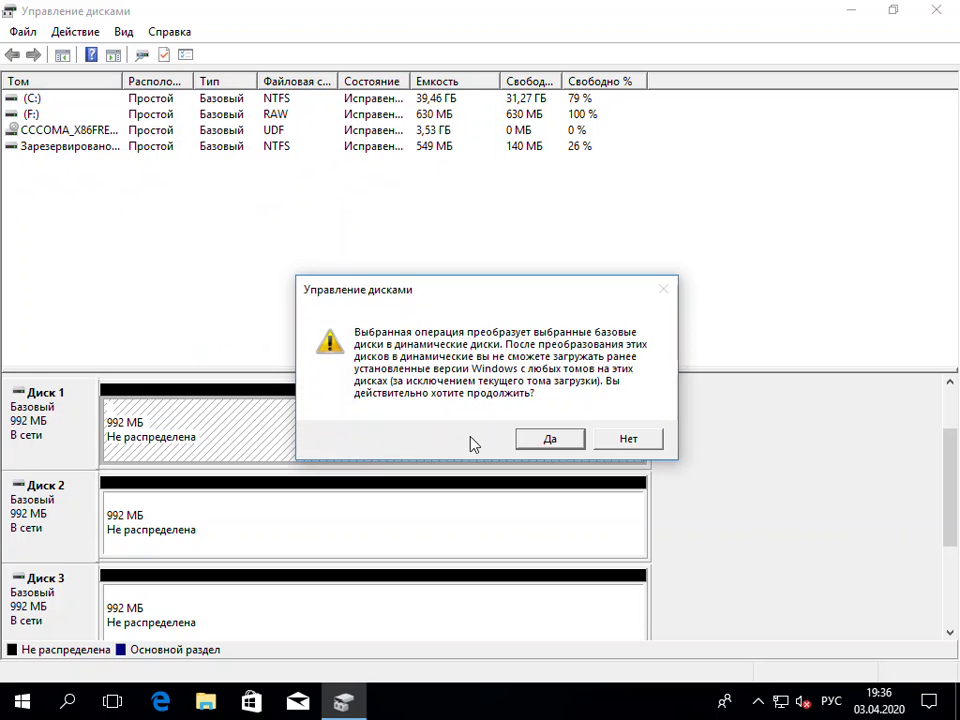
click(533, 439)
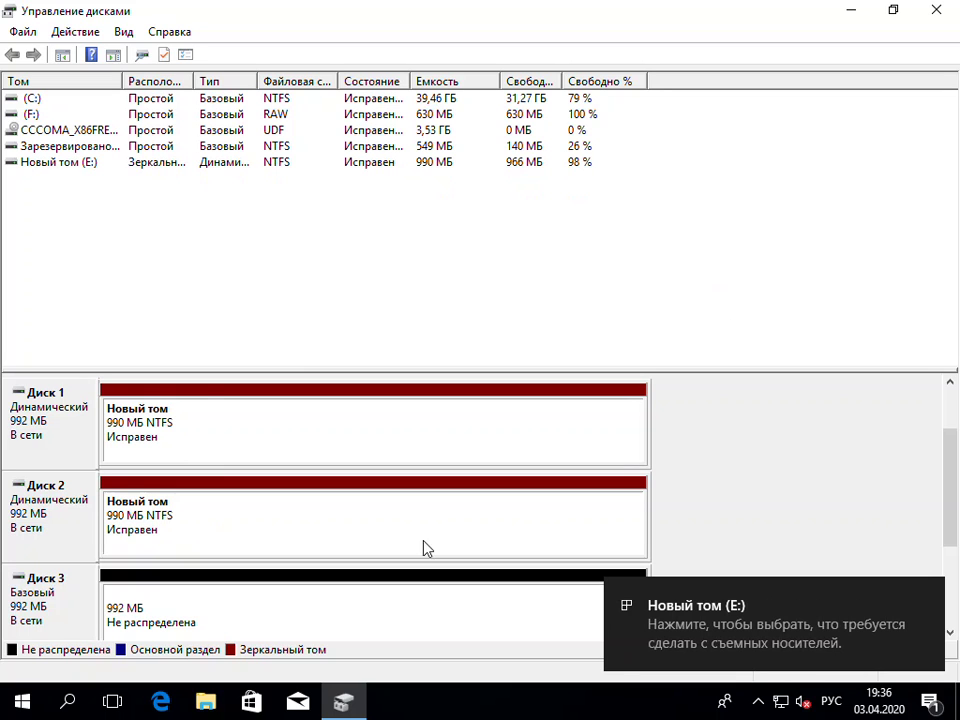
Check mirrored volume E: under This PC in File Explorer, look inside it, and close that window
click(205, 703)
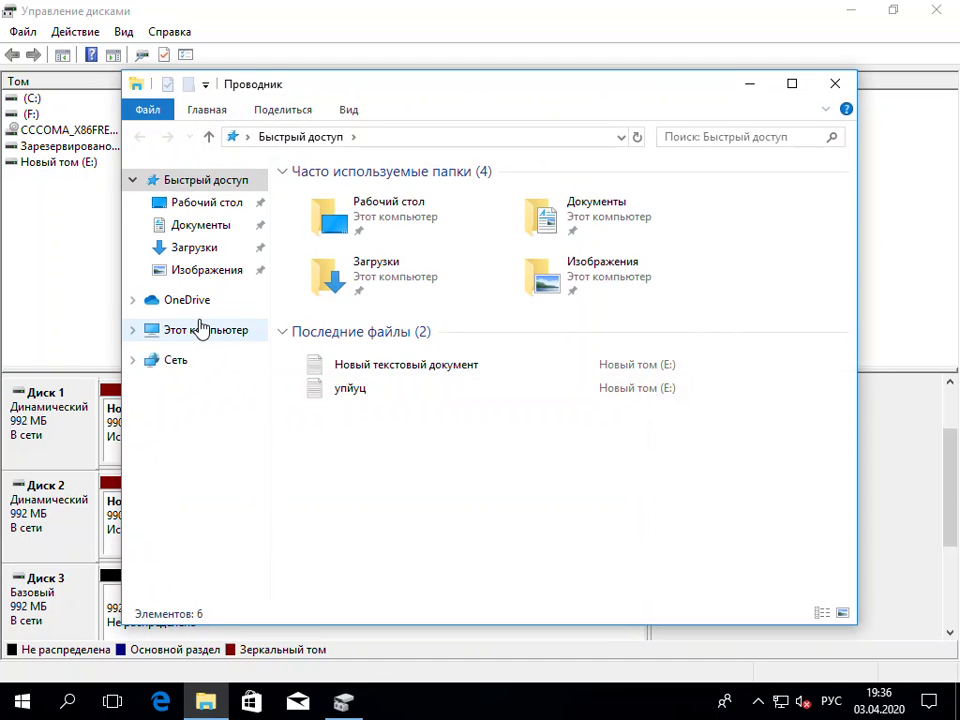
click(152, 330)
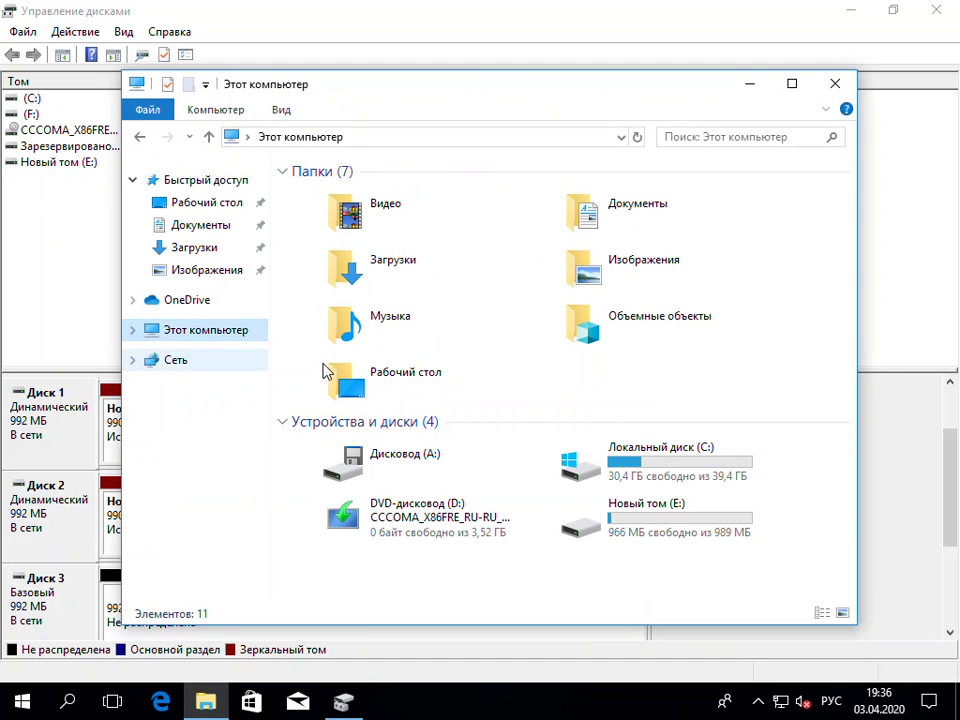
double_click(657, 508)
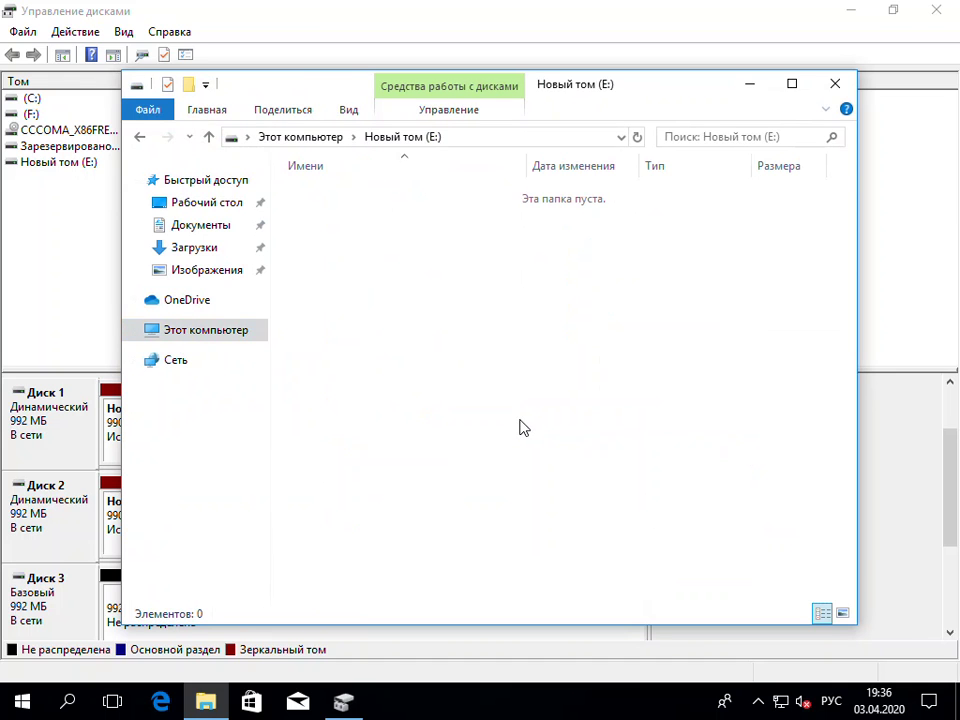
key(alt+Left)
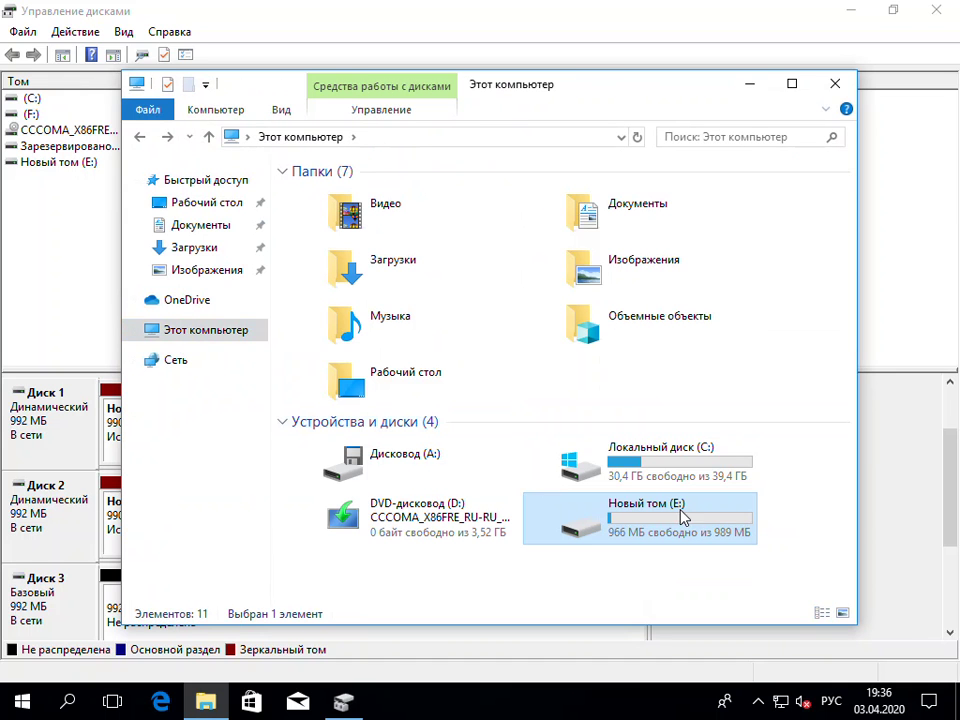
double_click(665, 520)
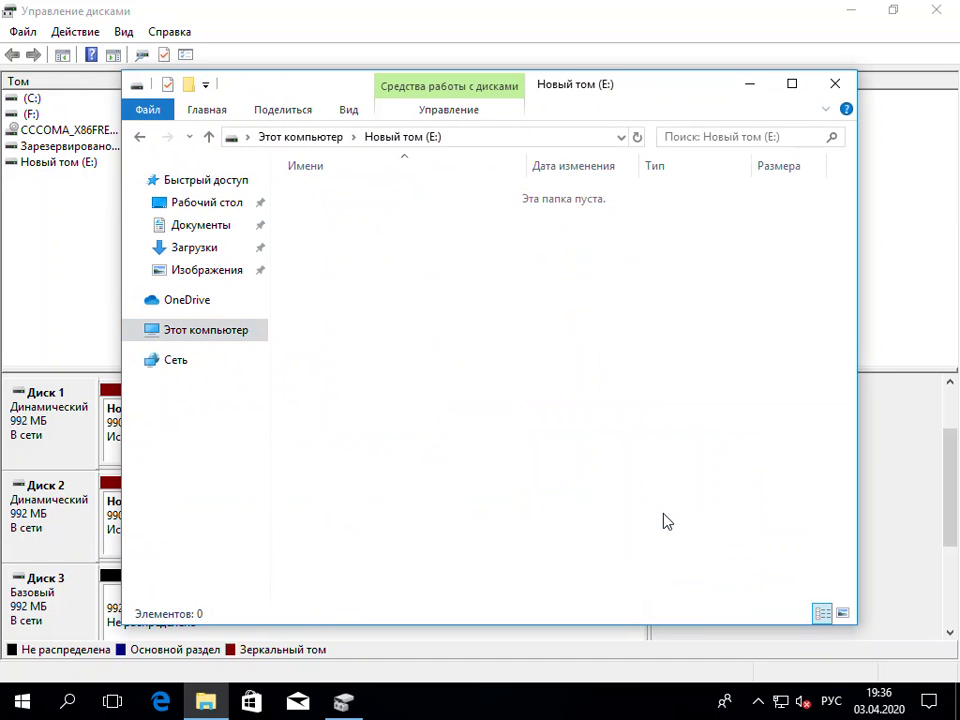
key(alt+Left)
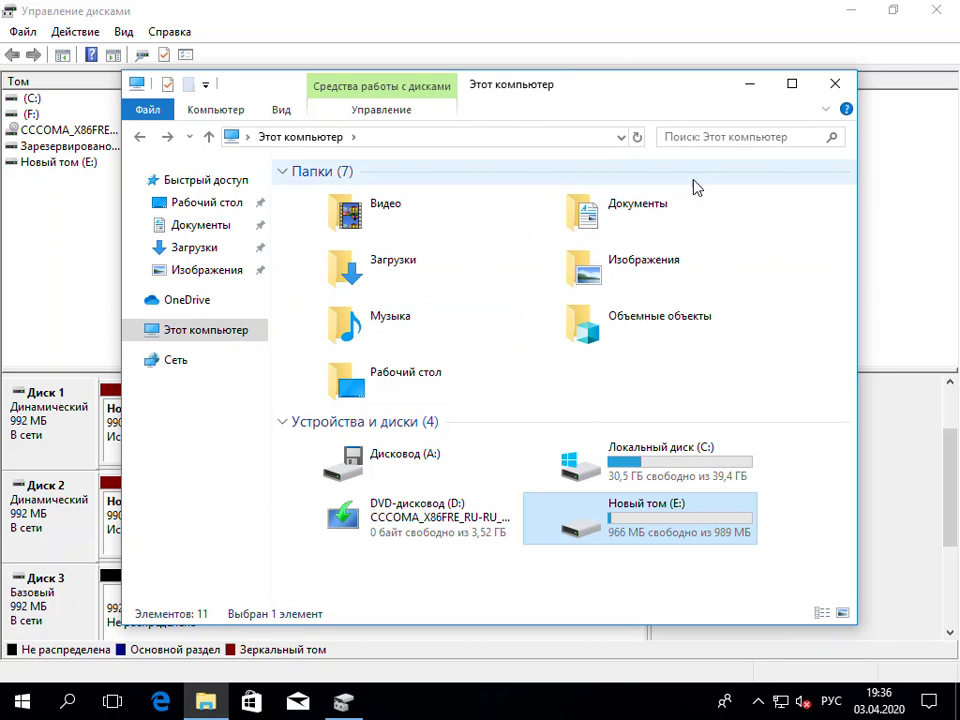
click(852, 88)
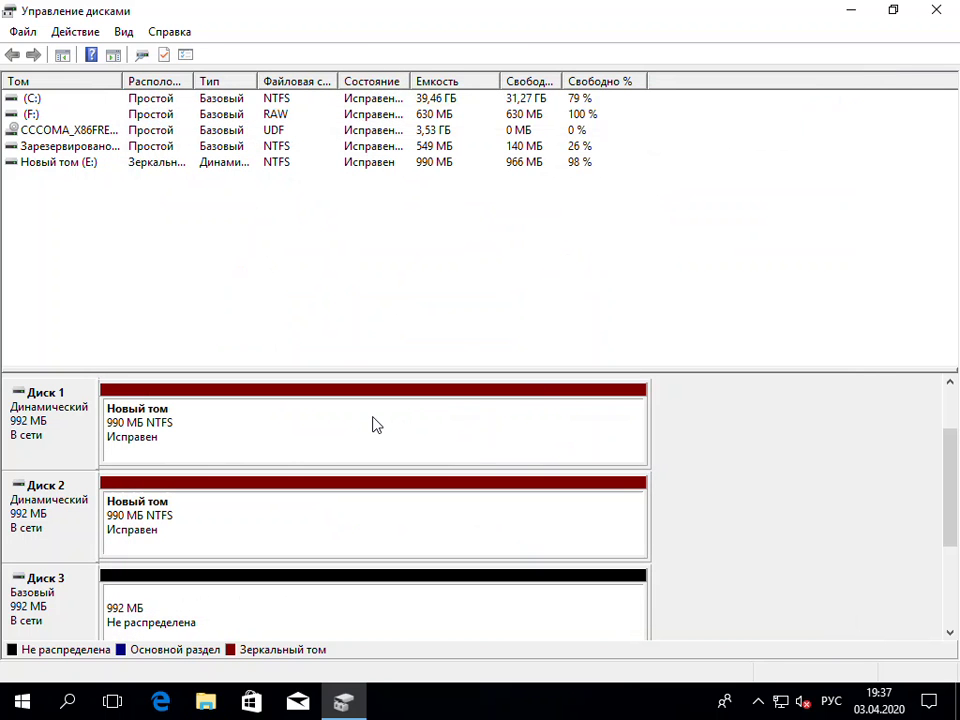
Delete the mirrored volume E: from Disk 1 and Disk 2, accepting the loss of its data
right_click(372, 424)
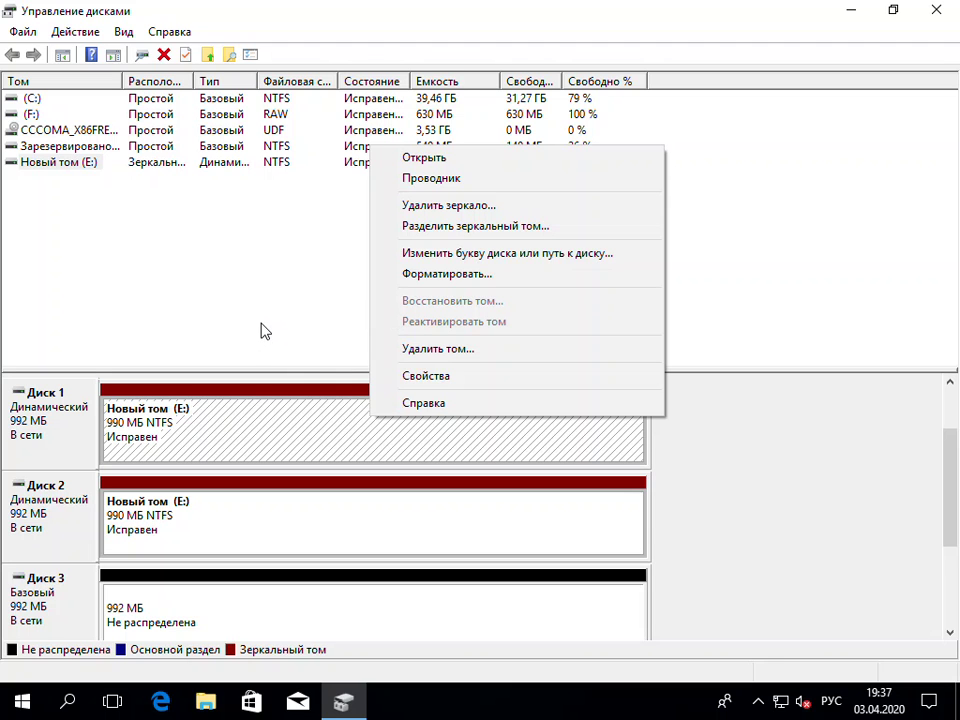
right_click(254, 426)
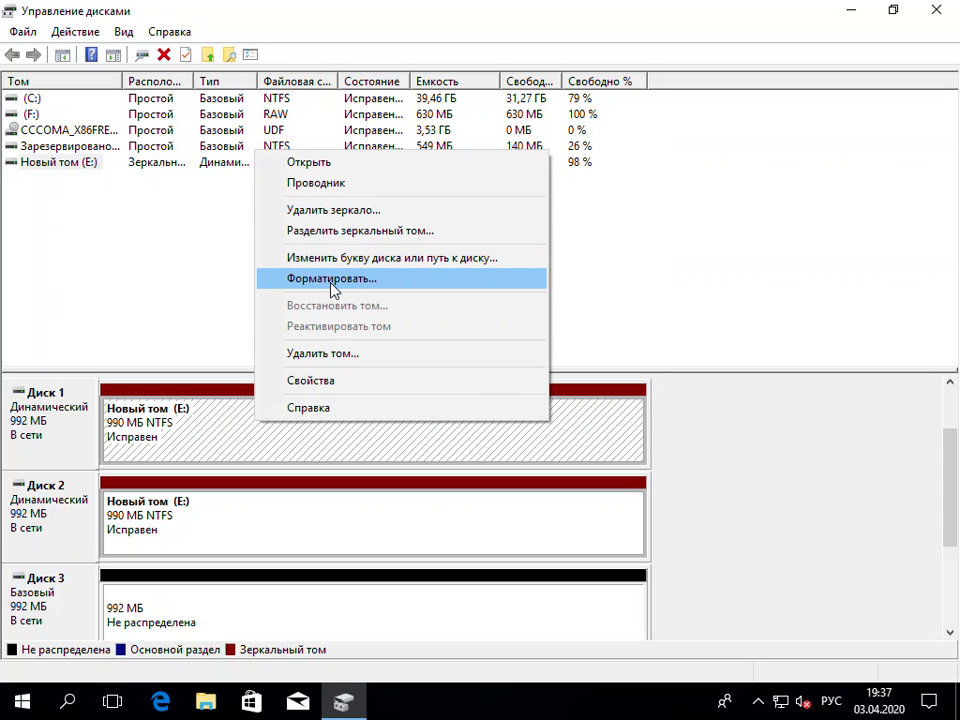
click(321, 354)
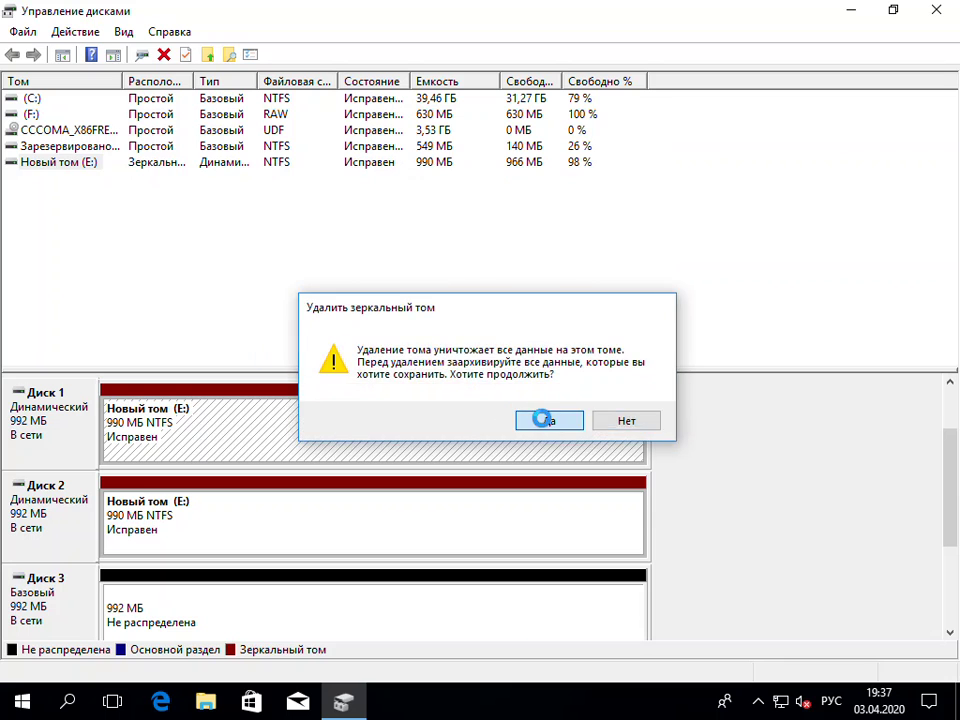
click(545, 420)
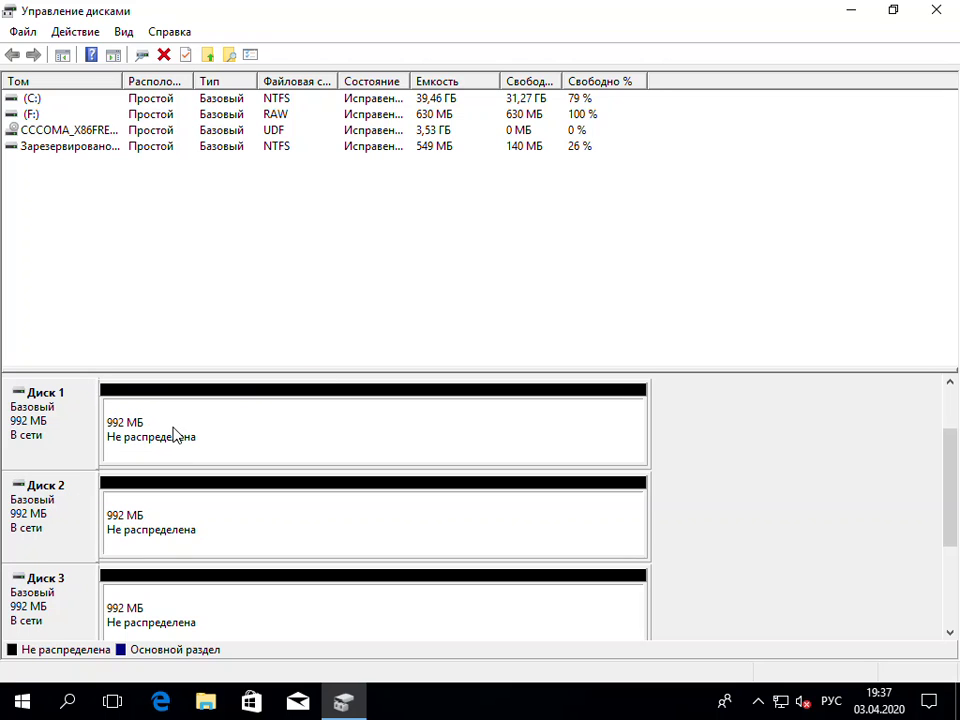
Select volume C:, open drive C: in a new File Explorer window, and try to open its PerfLogs folder
click(32, 98)
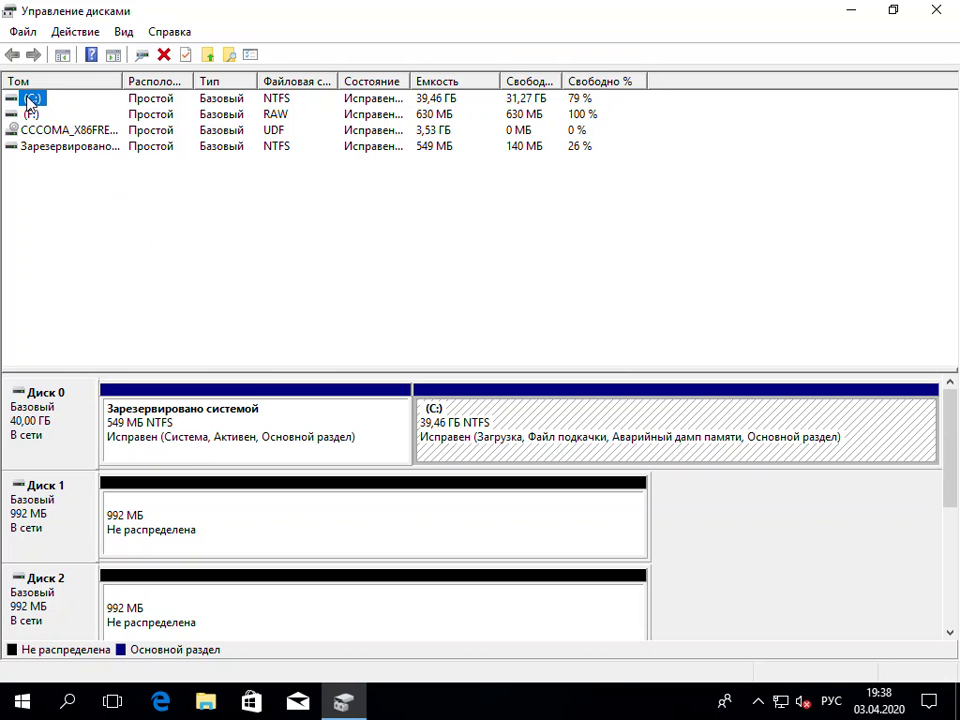
key(super+e)
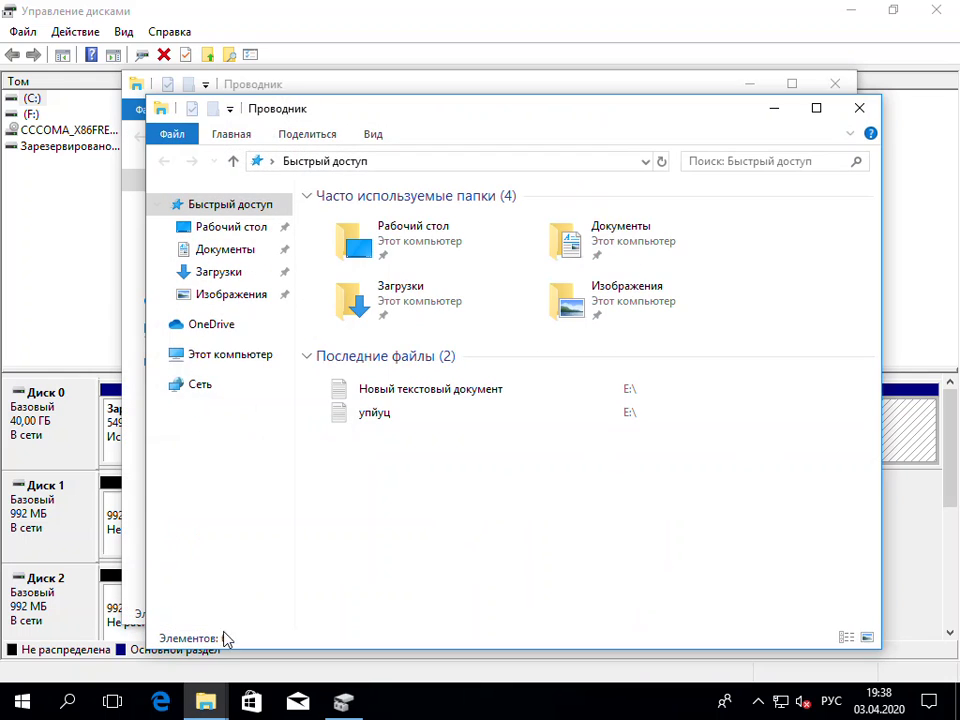
click(262, 356)
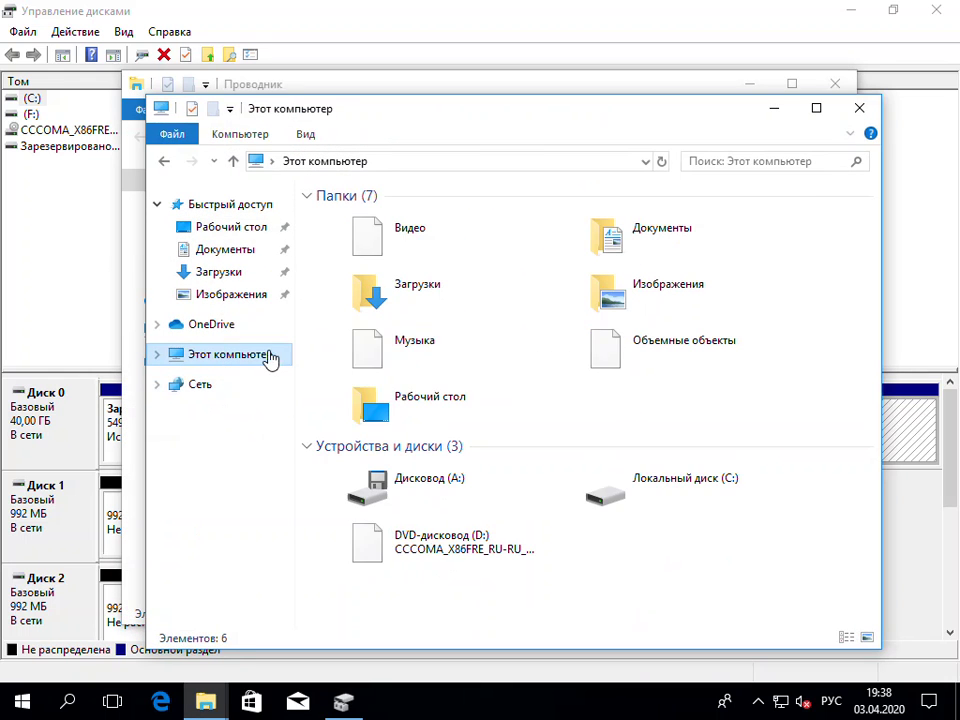
double_click(597, 490)
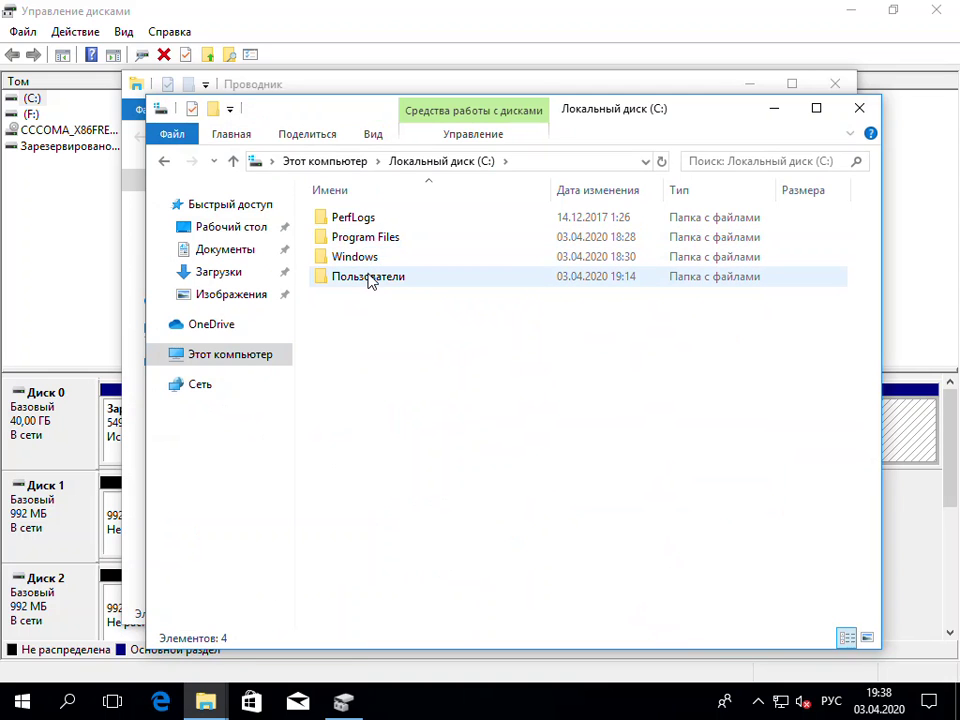
double_click(363, 224)
click(589, 375)
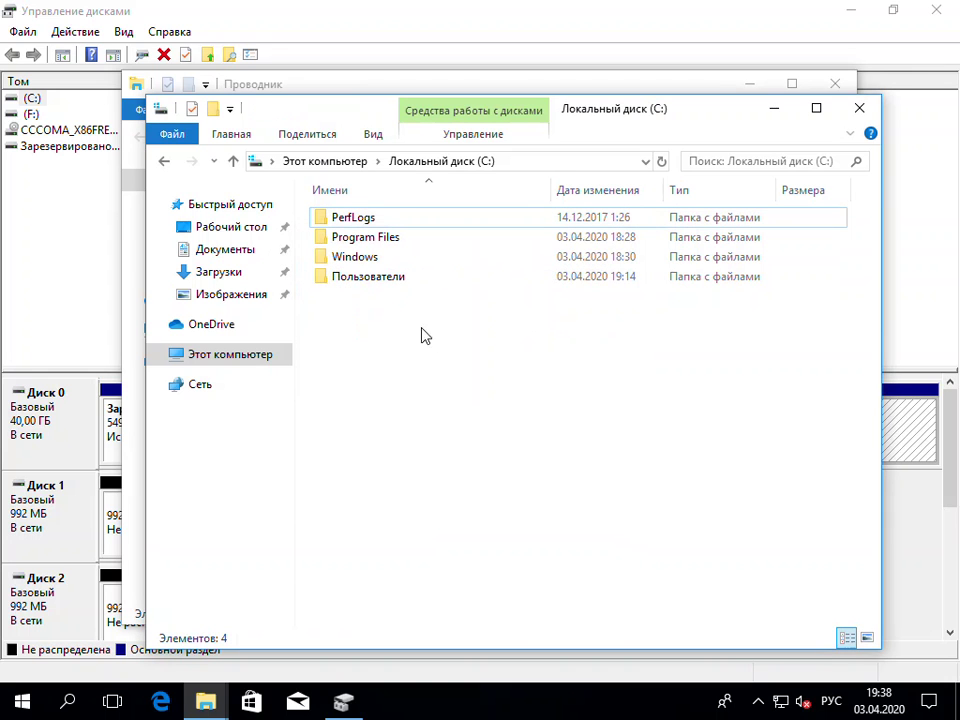
Look through the subfolders of the Windows folder on drive C:, and return to Disk Management
click(370, 259)
double_click(370, 259)
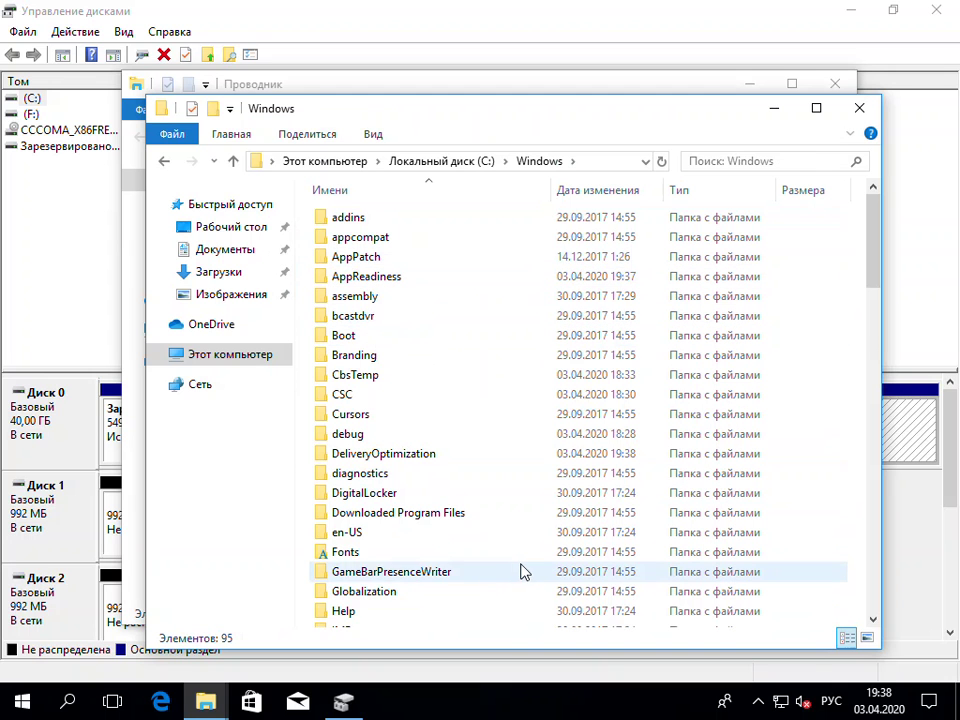
scroll(522, 570, down, 8)
scroll(527, 572, down, 2)
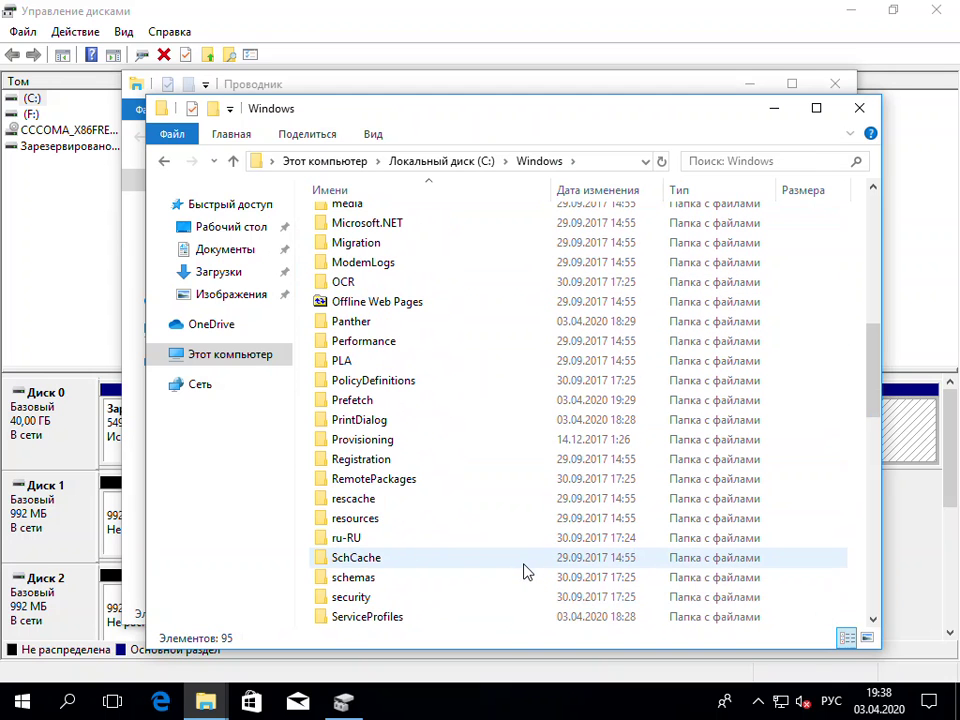
scroll(527, 571, up, 5)
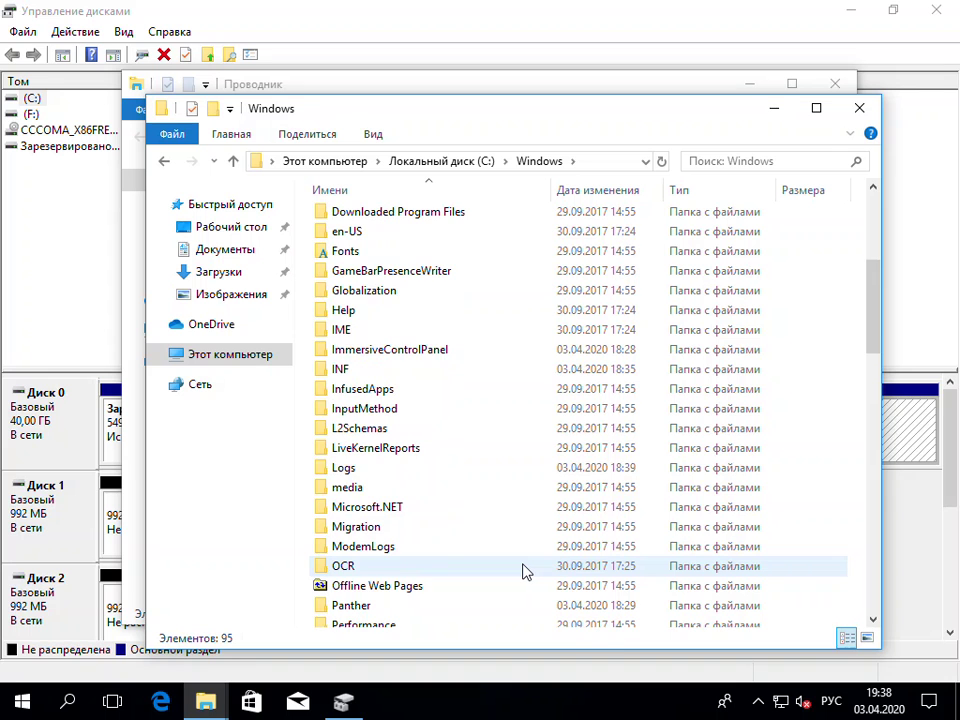
scroll(522, 568, up, 5)
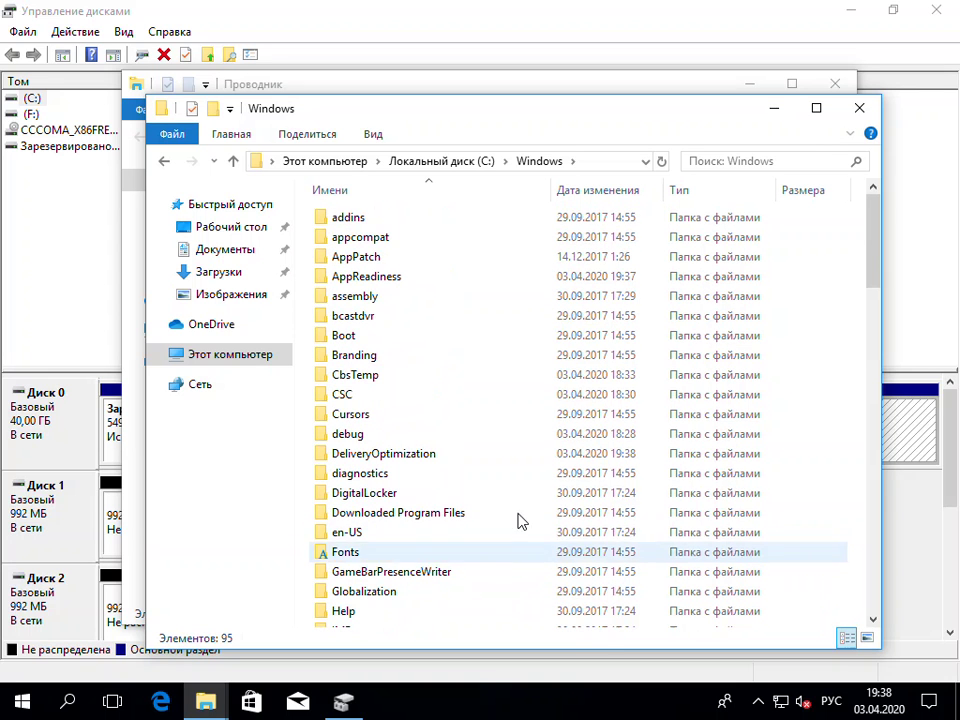
click(756, 107)
click(343, 702)
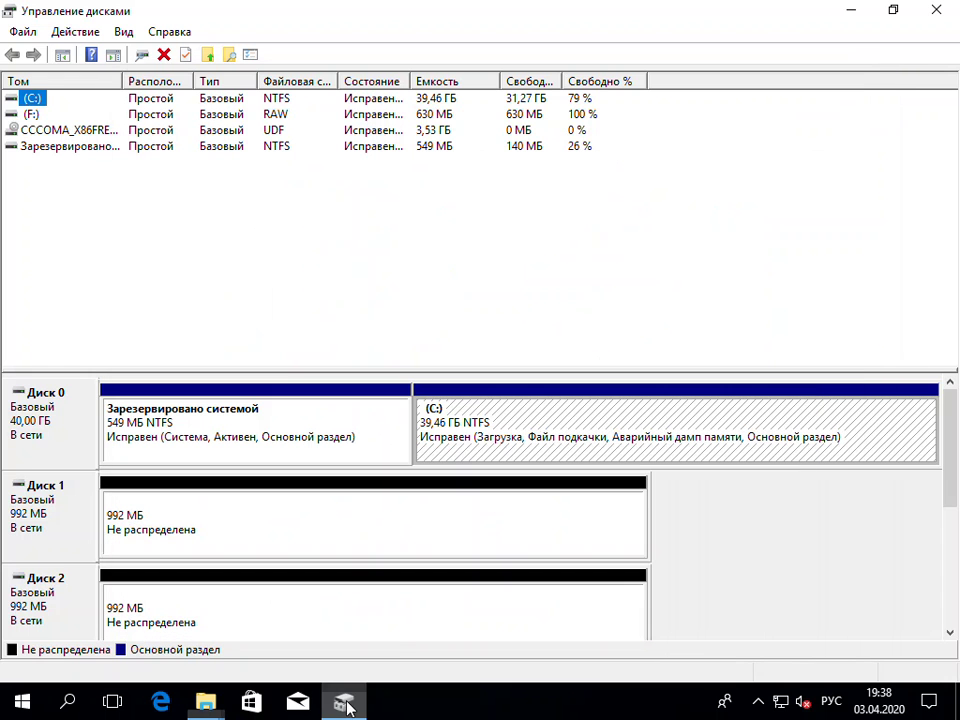
Start a simple volume on the unallocated space of Disk 1 with a size of 990 MB
right_click(175, 519)
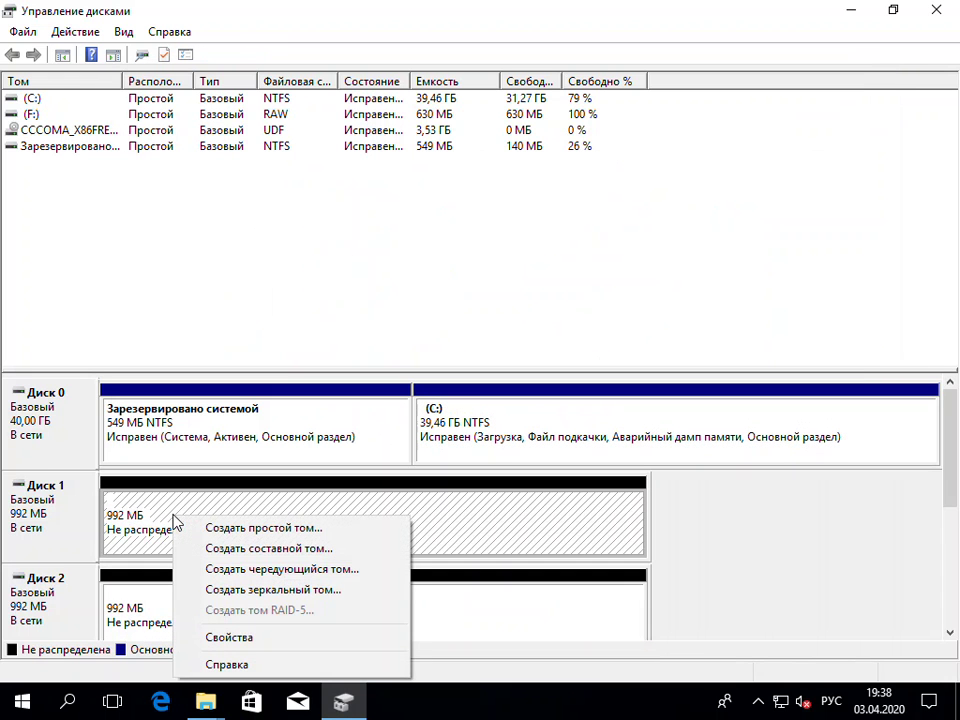
click(295, 532)
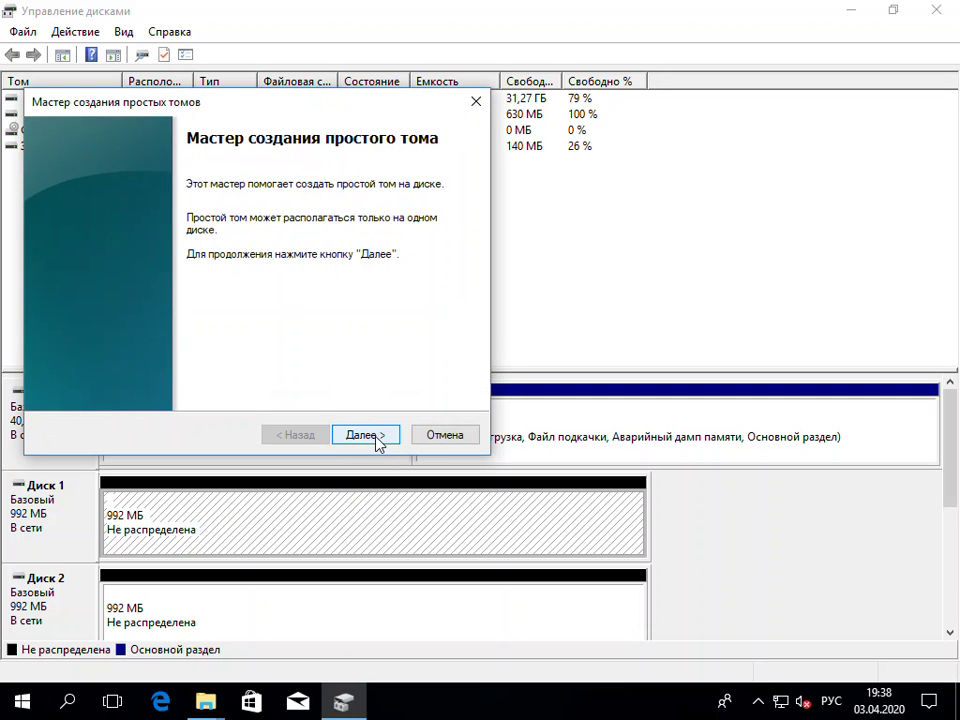
click(366, 435)
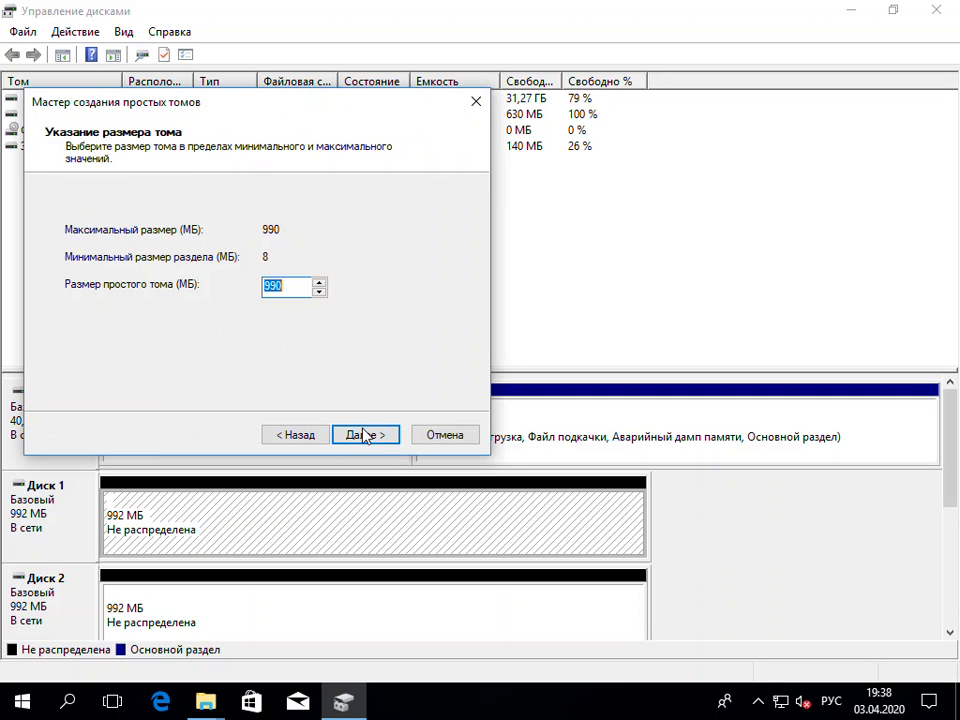
click(366, 436)
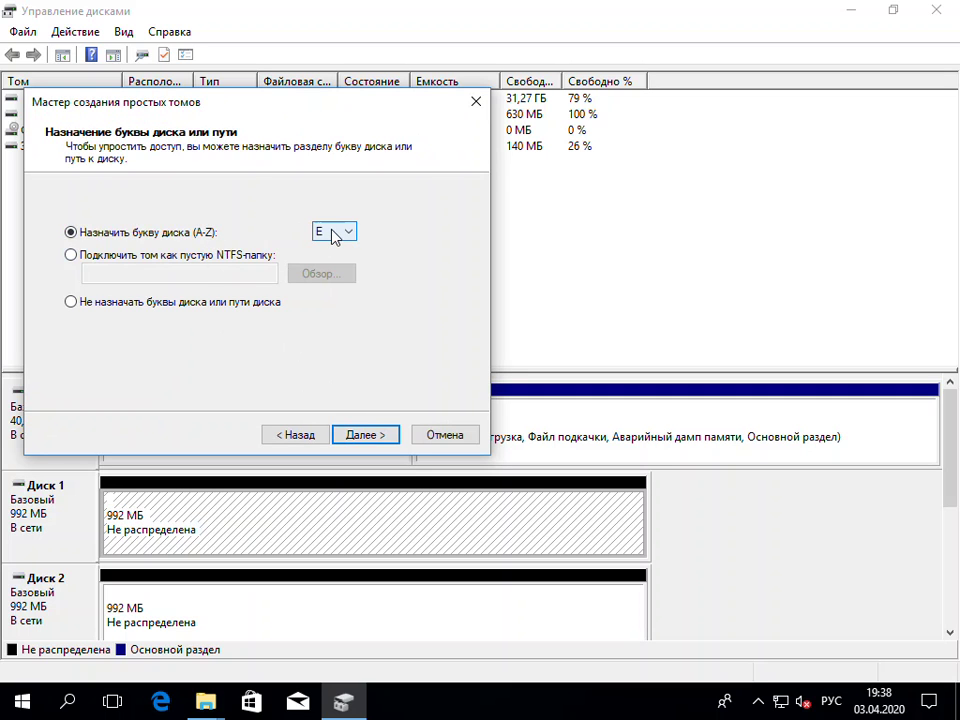
Mount the new volume in an empty NTFS folder, creating folder 111 under C:\Windows\addins as its path
click(71, 255)
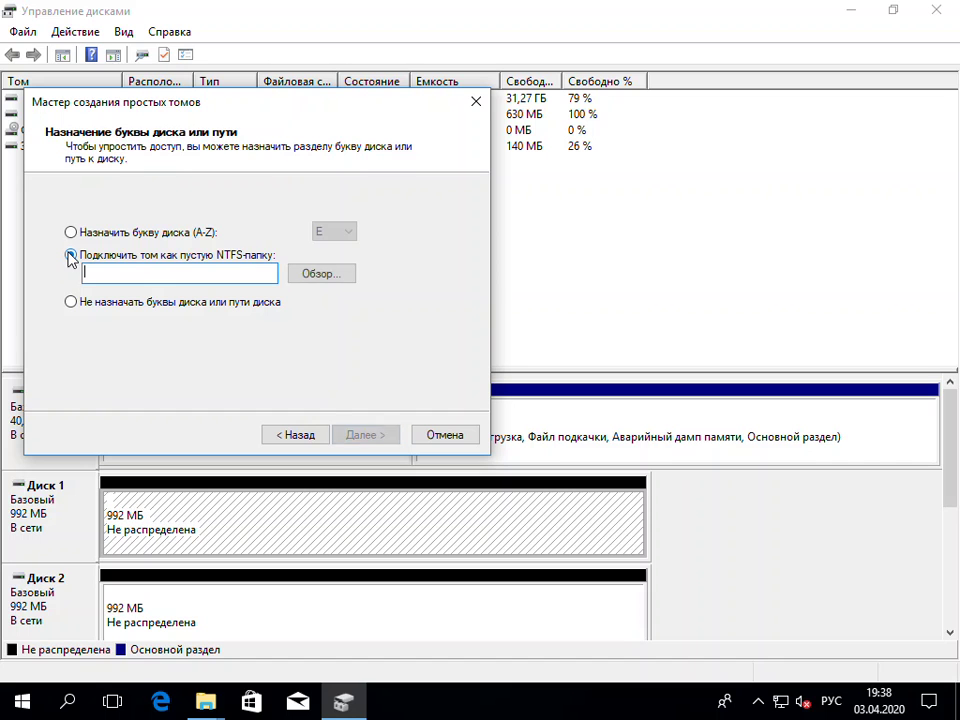
click(316, 275)
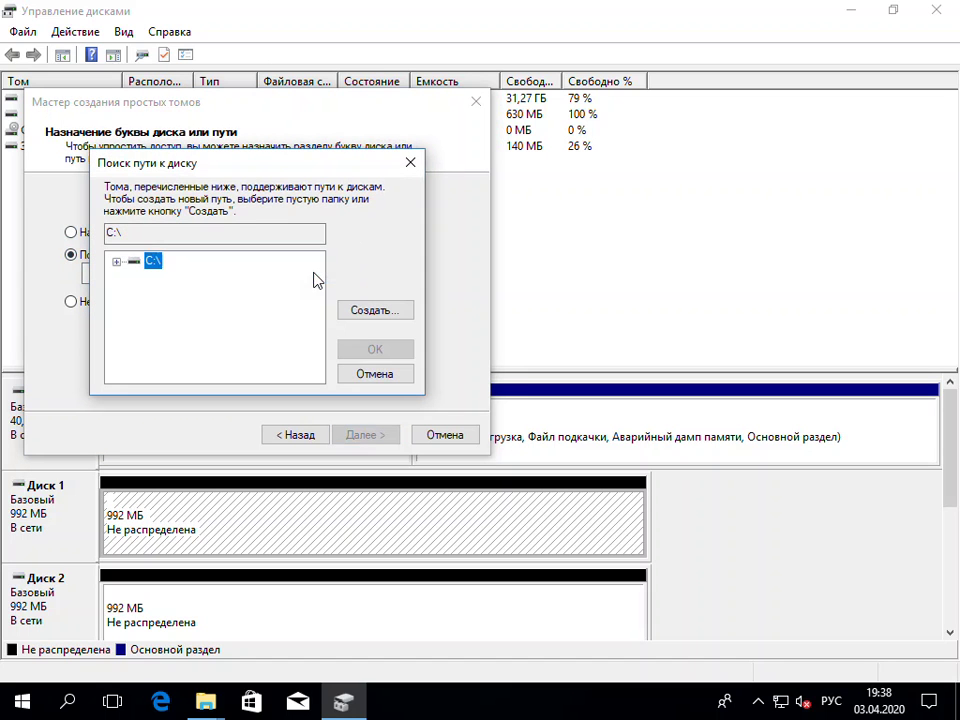
click(116, 262)
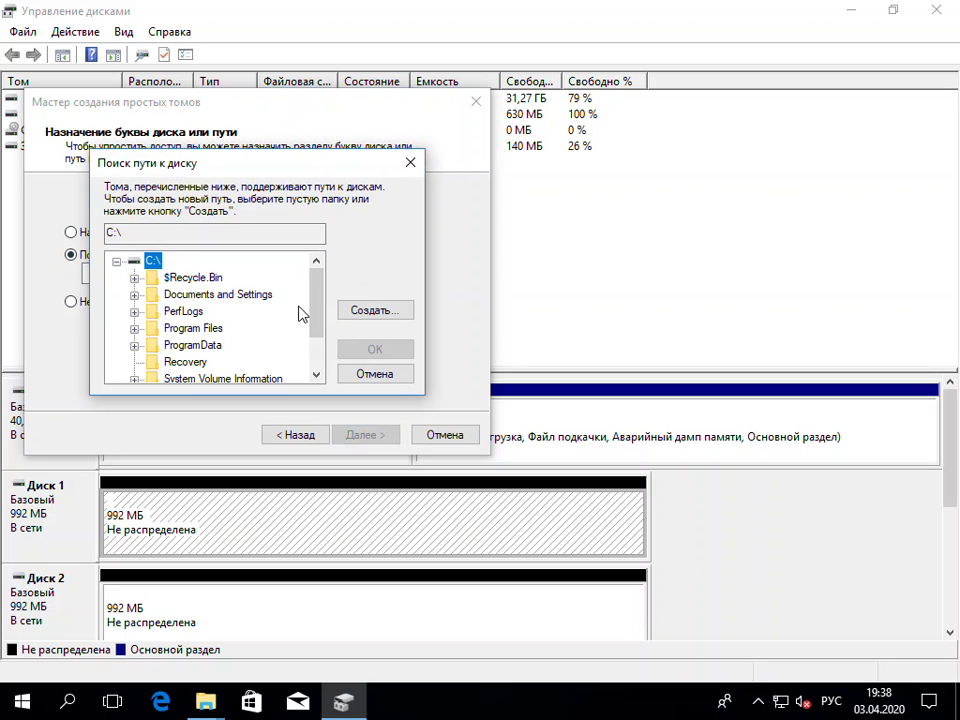
drag(317, 298, 315, 358)
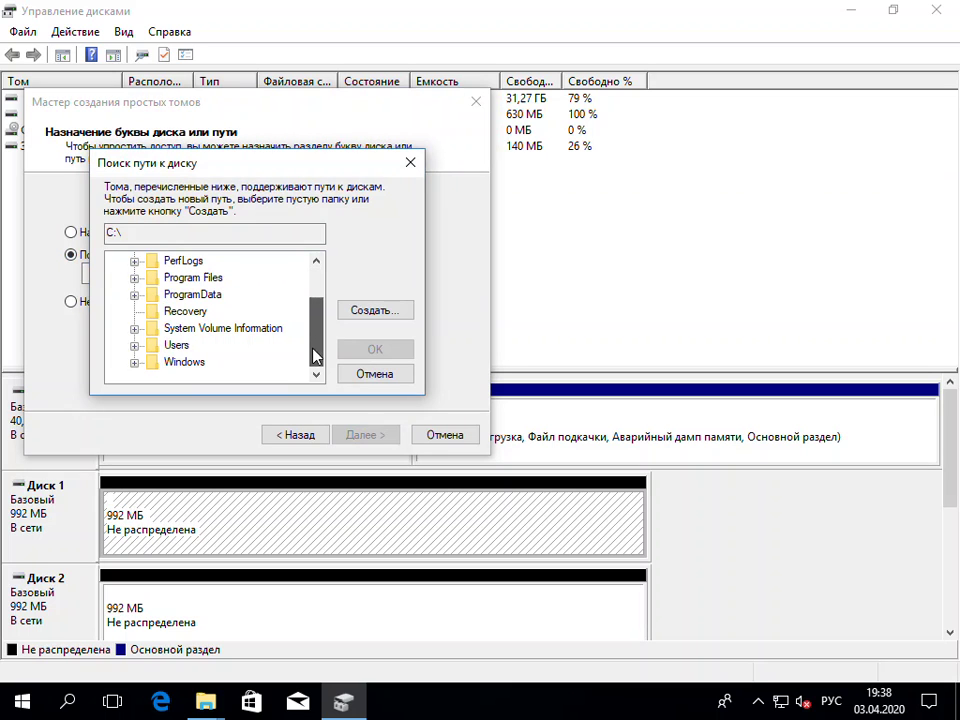
click(135, 363)
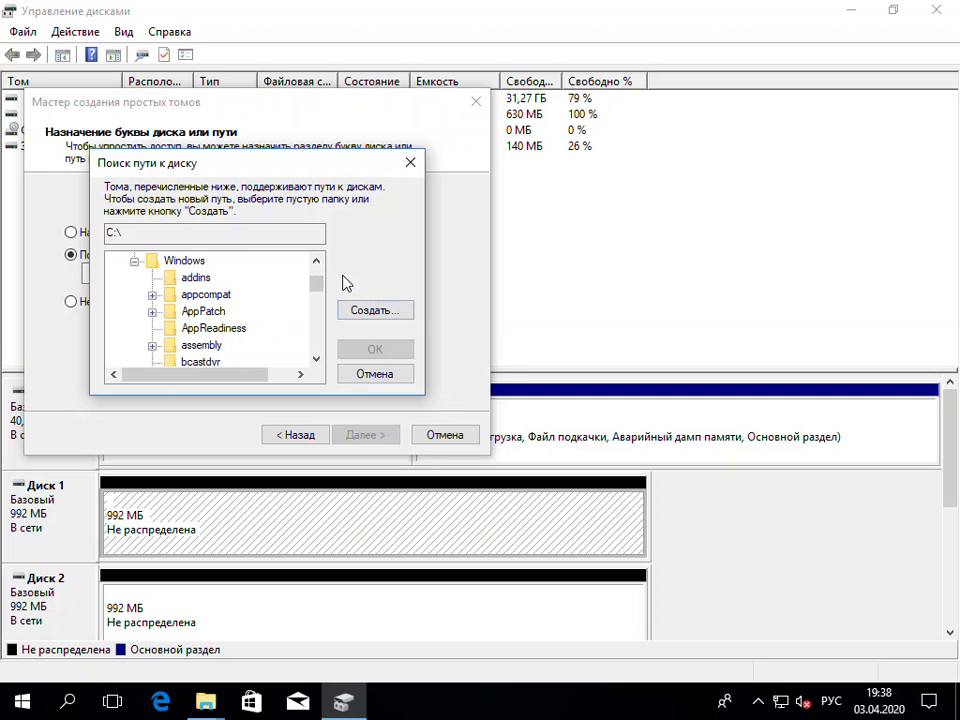
click(197, 279)
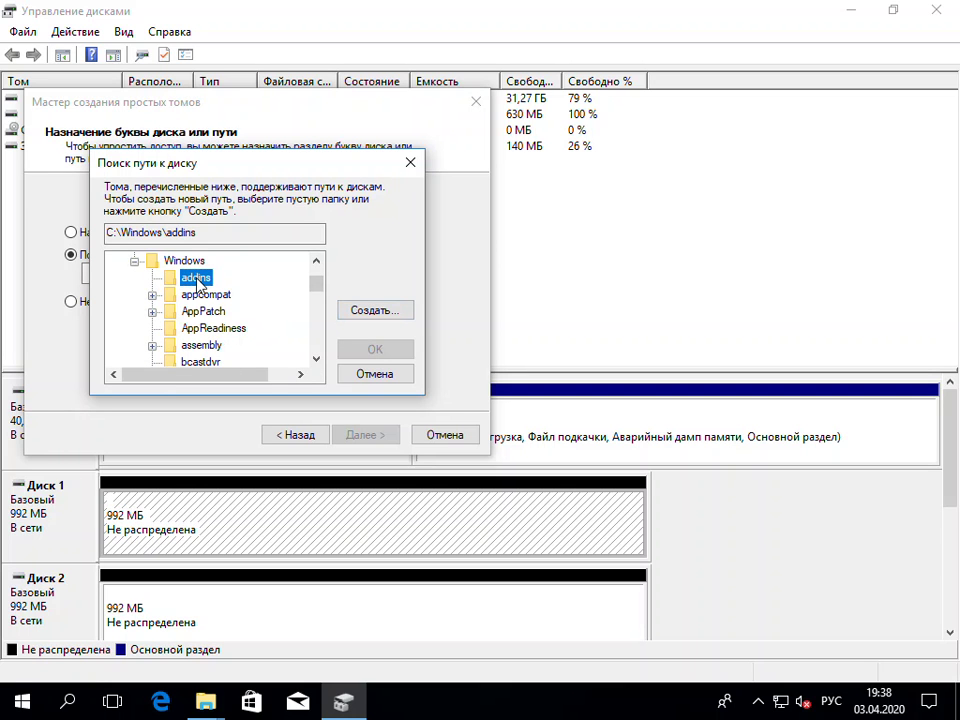
click(402, 311)
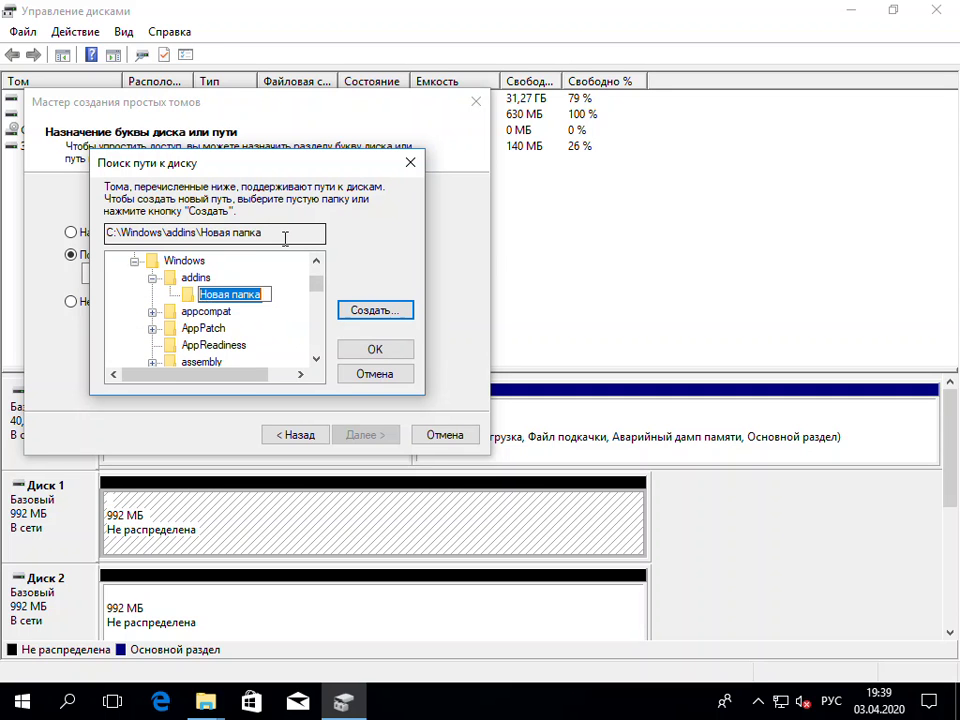
text(111)
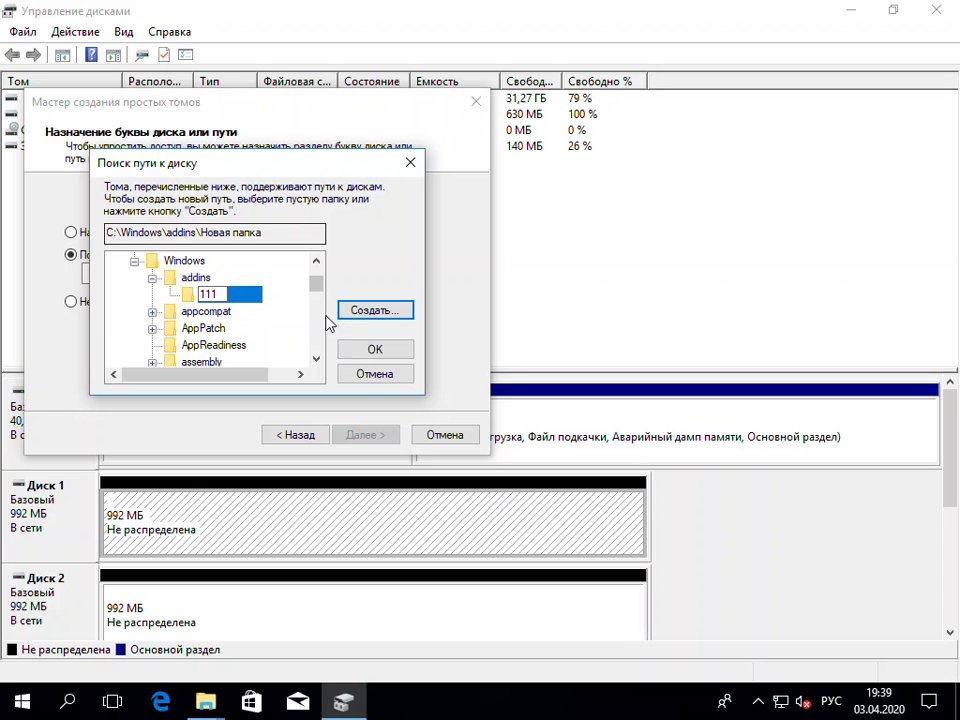
click(373, 351)
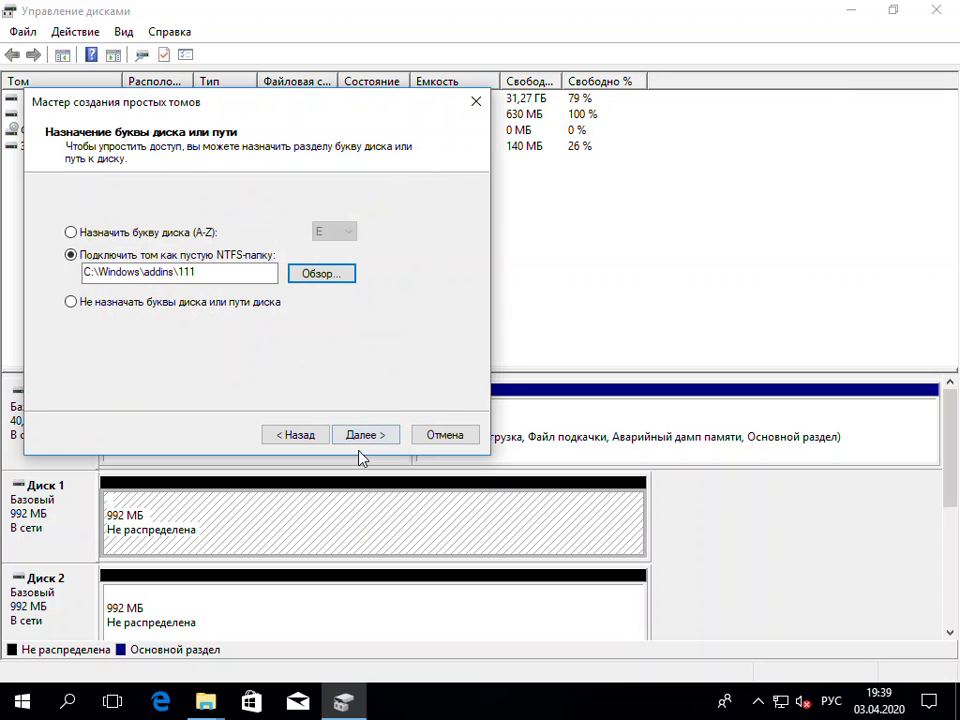
click(376, 440)
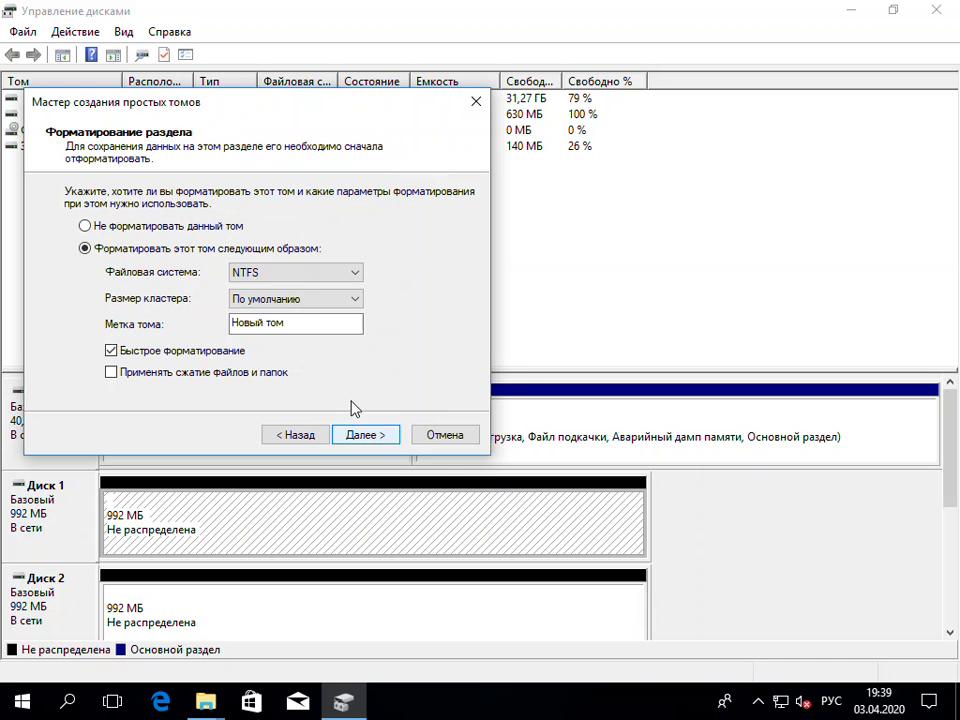
Format the new volume as NTFS with the default cluster size, label Новый том and quick formatting, and finish creating it
click(374, 437)
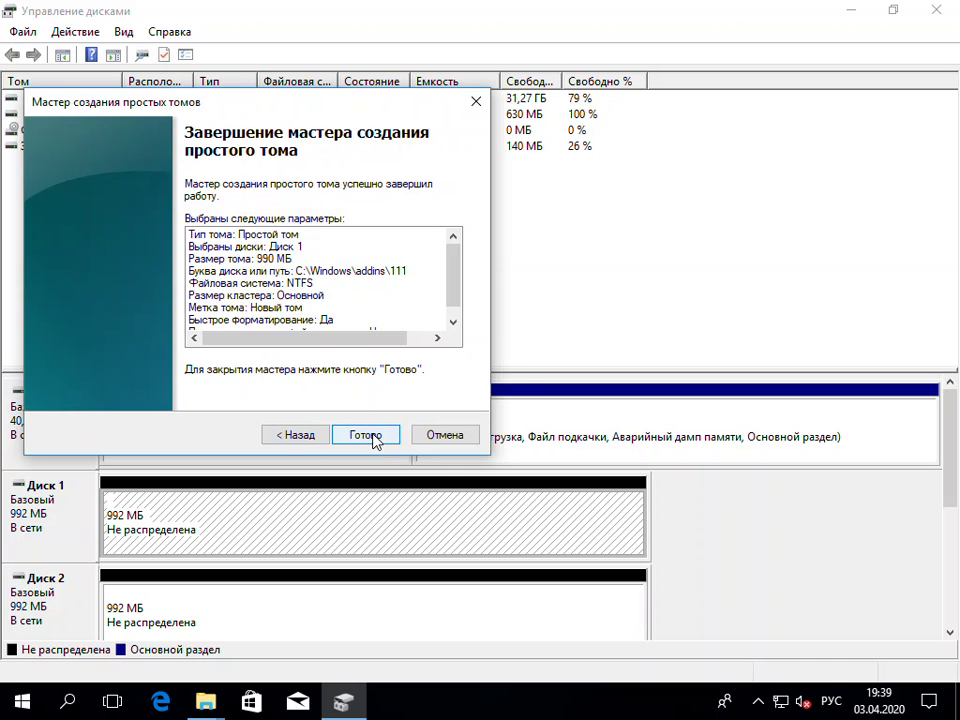
click(366, 436)
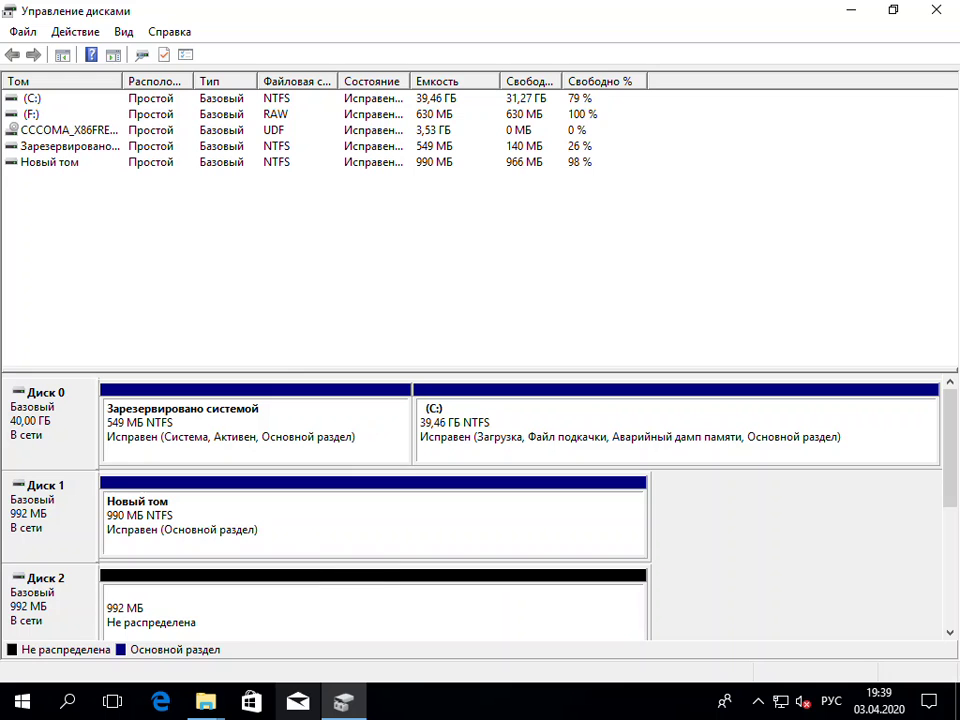
Switch to the File Explorer window, go to This PC, check the capacity in drive C:'s properties, and close the properties unchanged
click(210, 707)
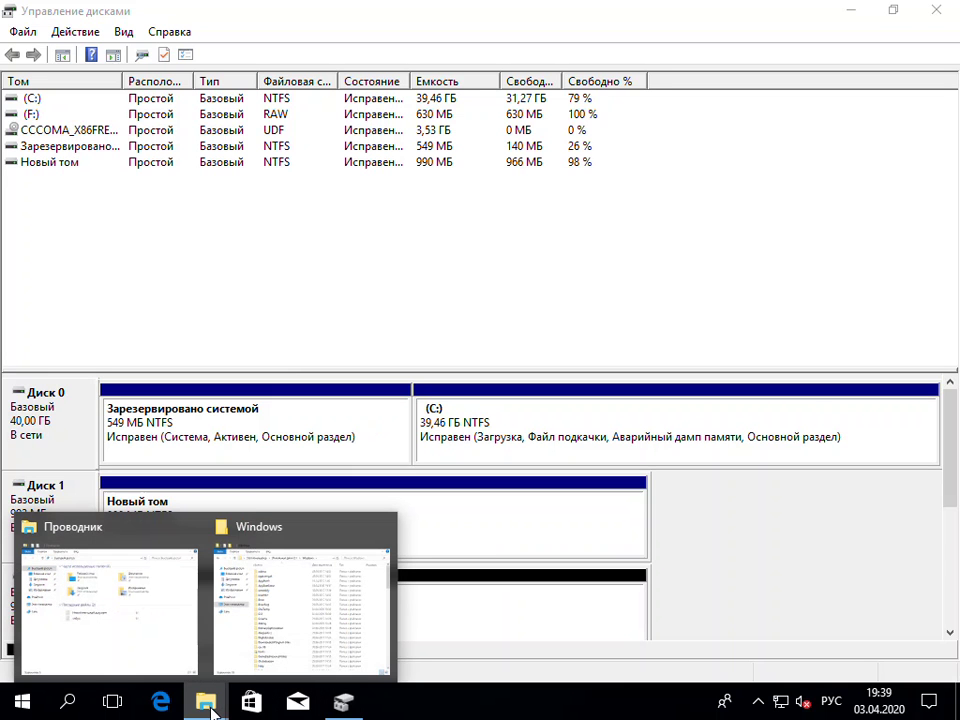
click(206, 708)
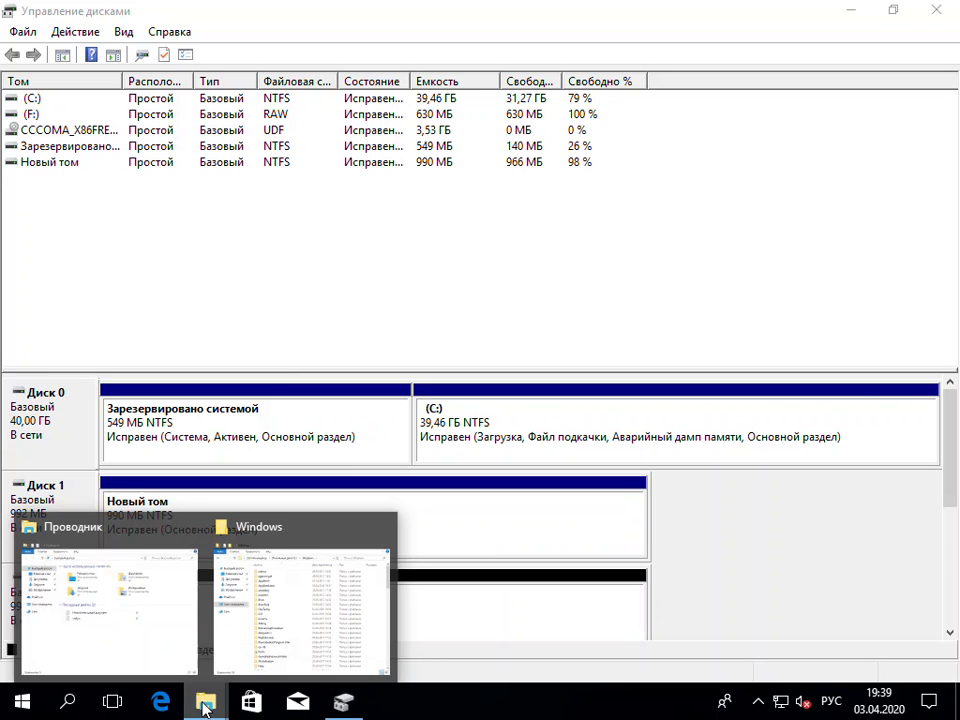
click(251, 574)
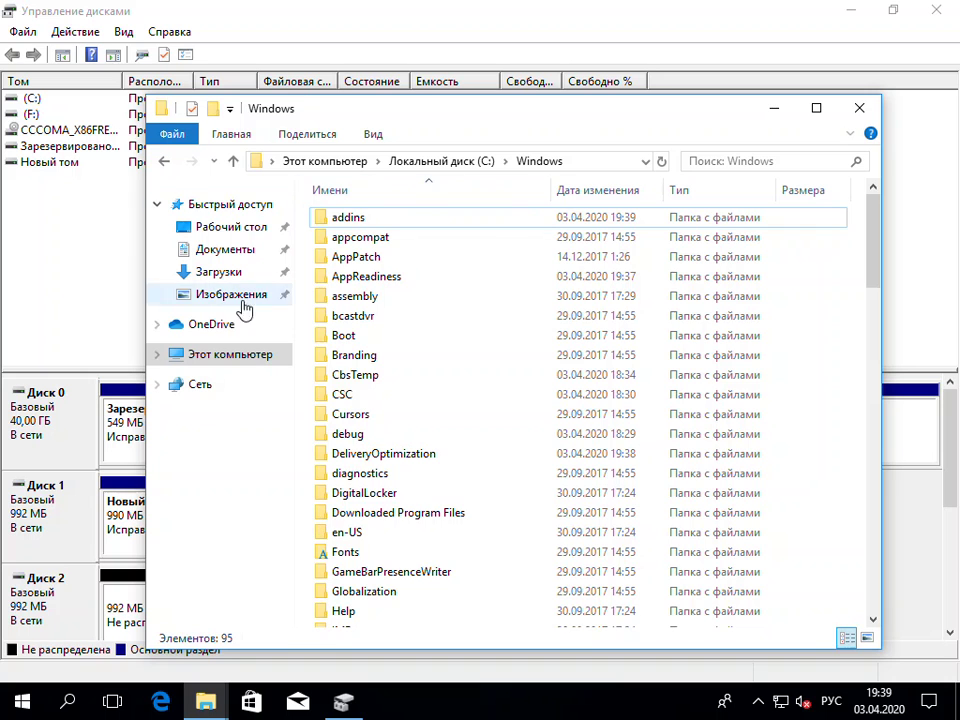
click(213, 355)
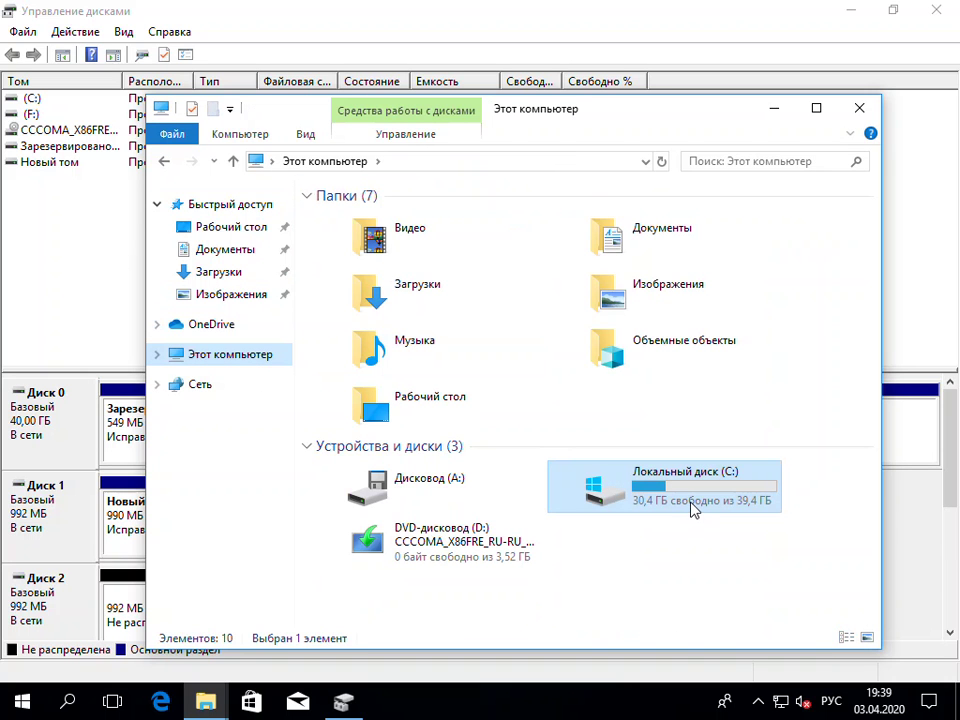
right_click(686, 486)
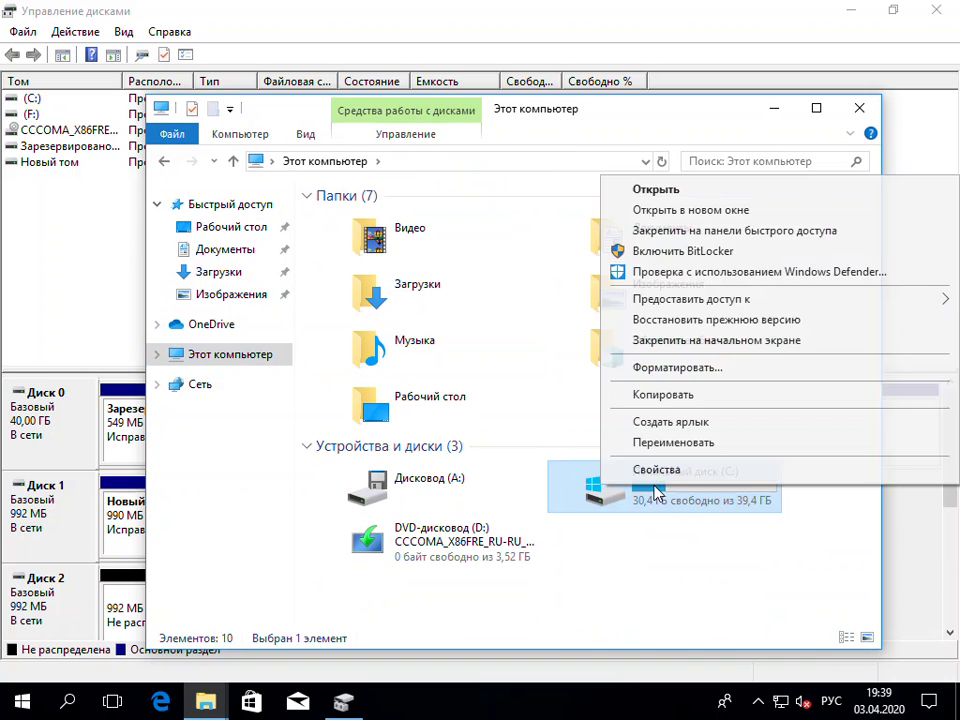
click(660, 470)
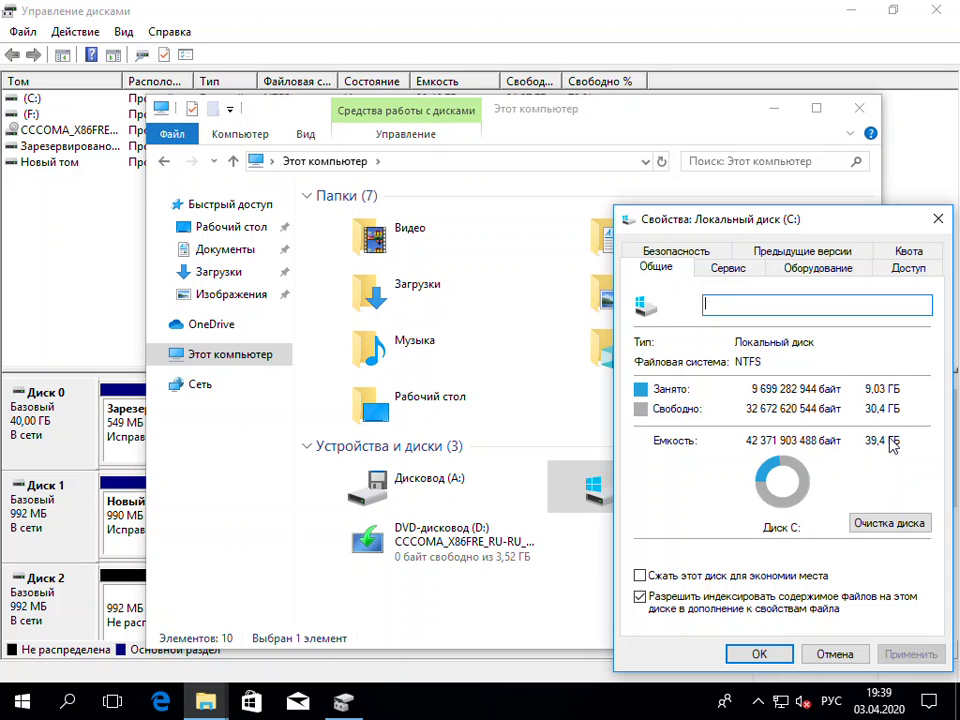
click(834, 653)
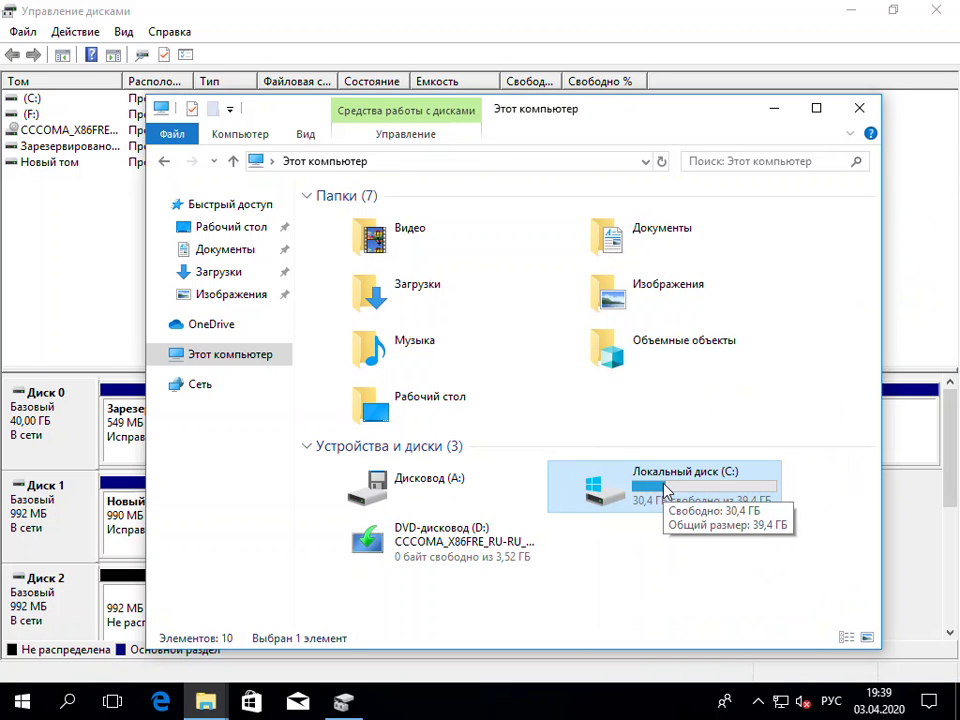
Browse drive C: to Windows\addins and open folder 111, the mount point of the new volume
double_click(665, 490)
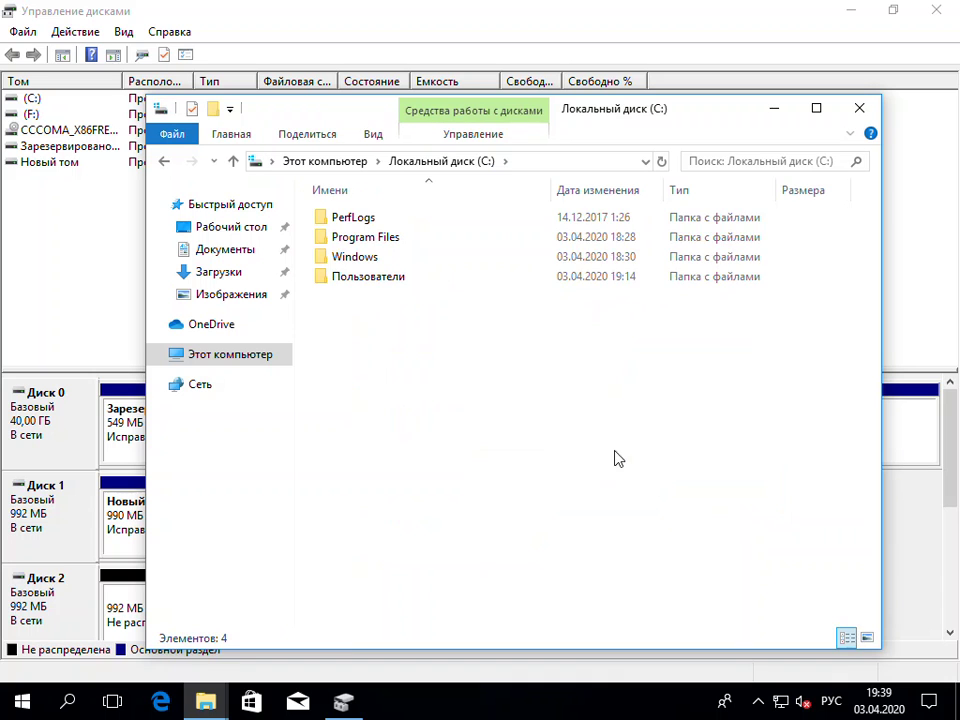
double_click(377, 239)
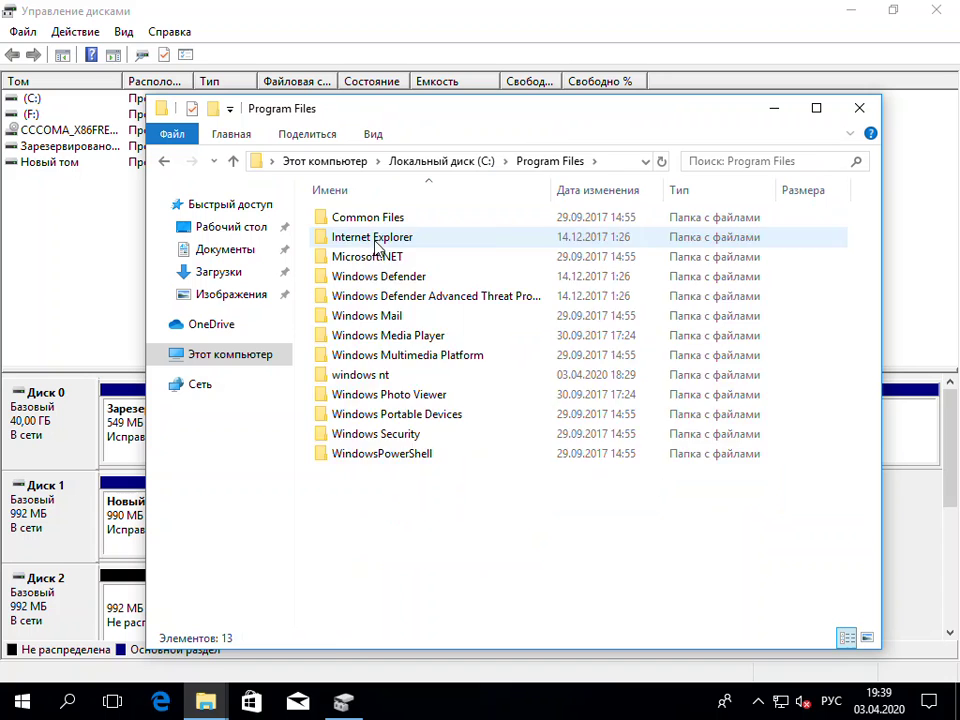
key(BackSpace)
double_click(368, 257)
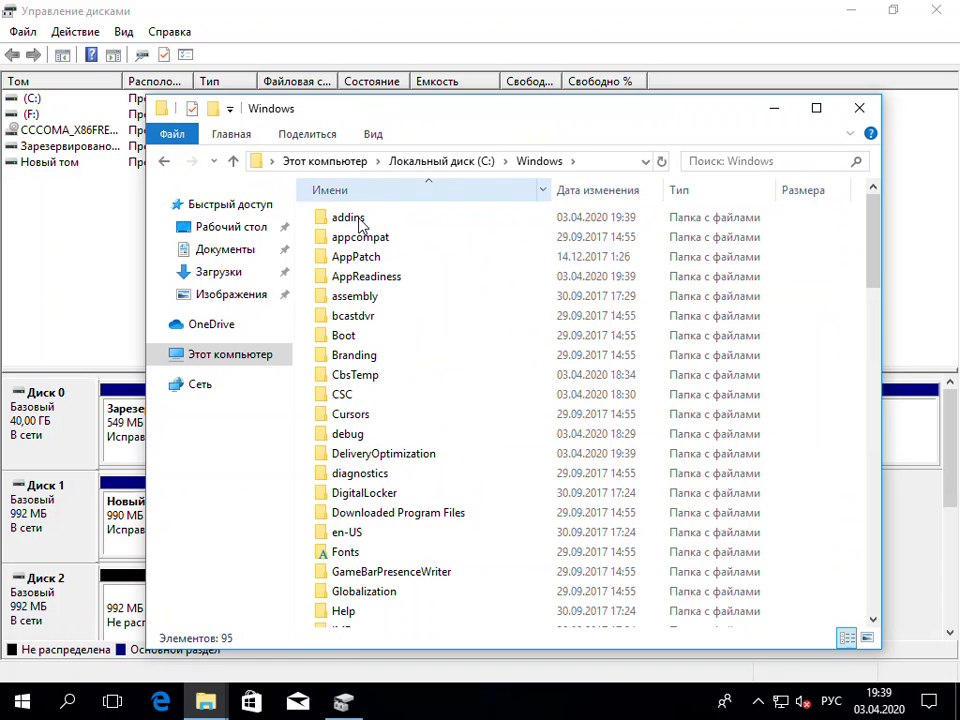
double_click(360, 222)
click(340, 222)
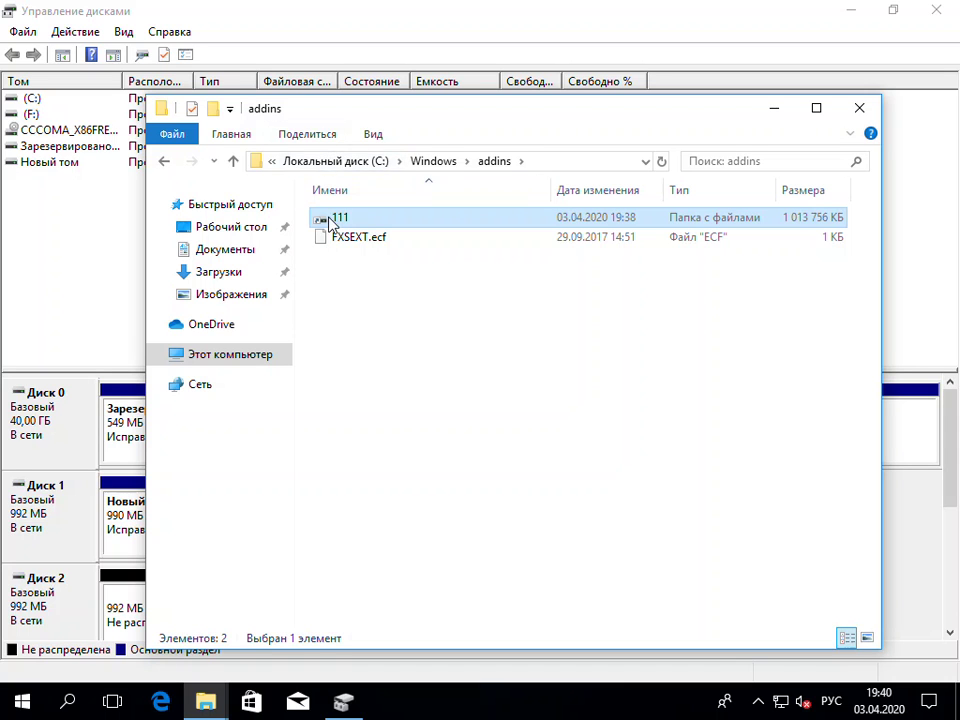
click(340, 217)
double_click(340, 219)
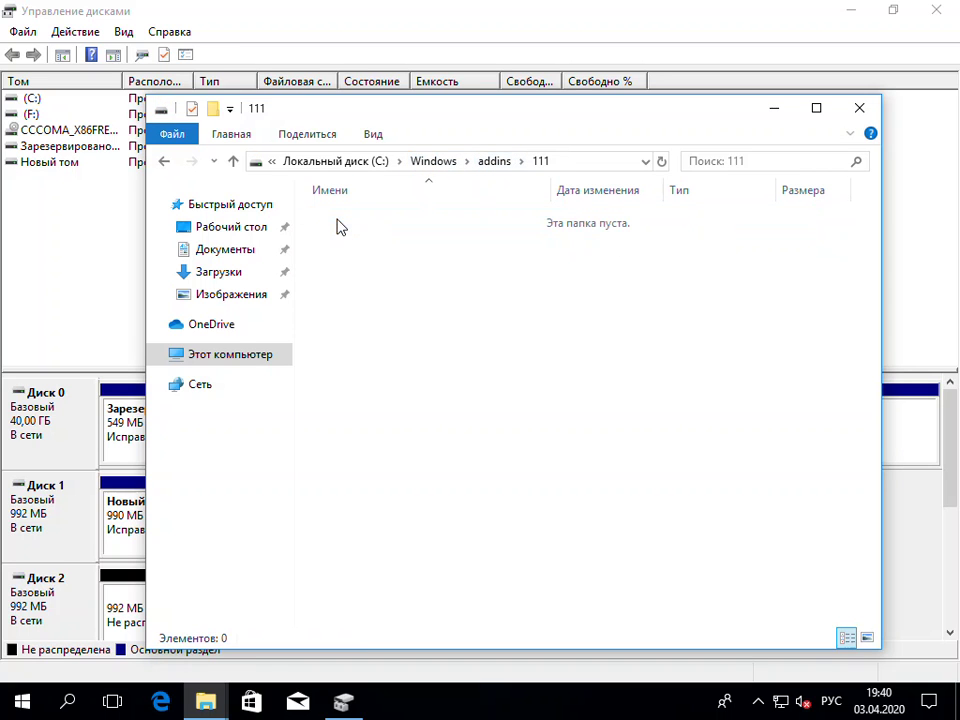
Go back up to the Windows folder, close the File Explorer window, and return to Disk Management
key(BackSpace)
key(BackSpace)
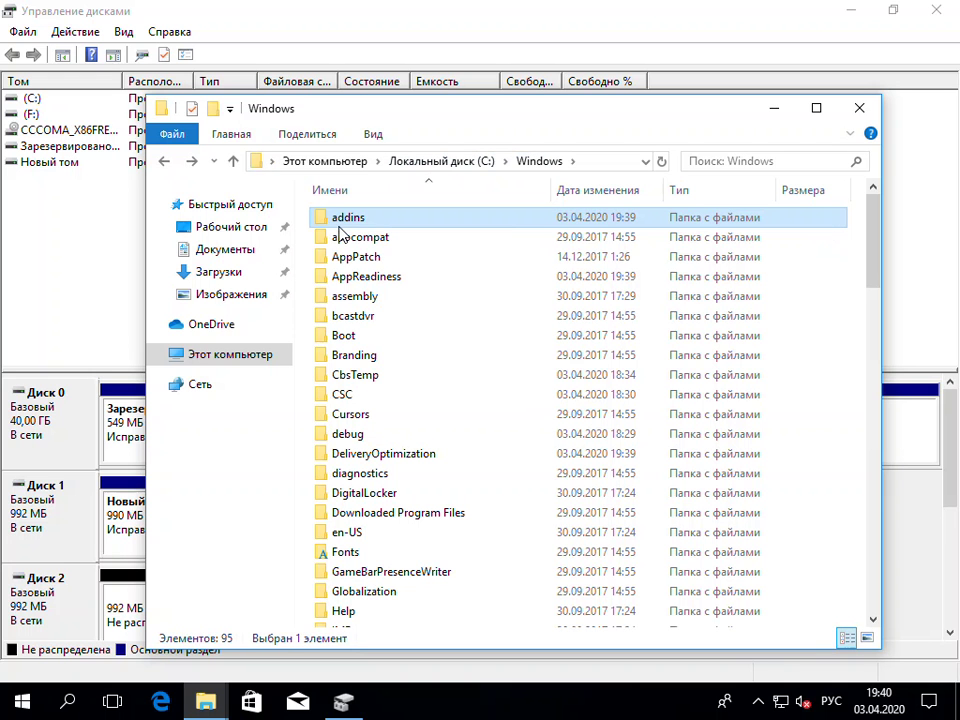
click(857, 108)
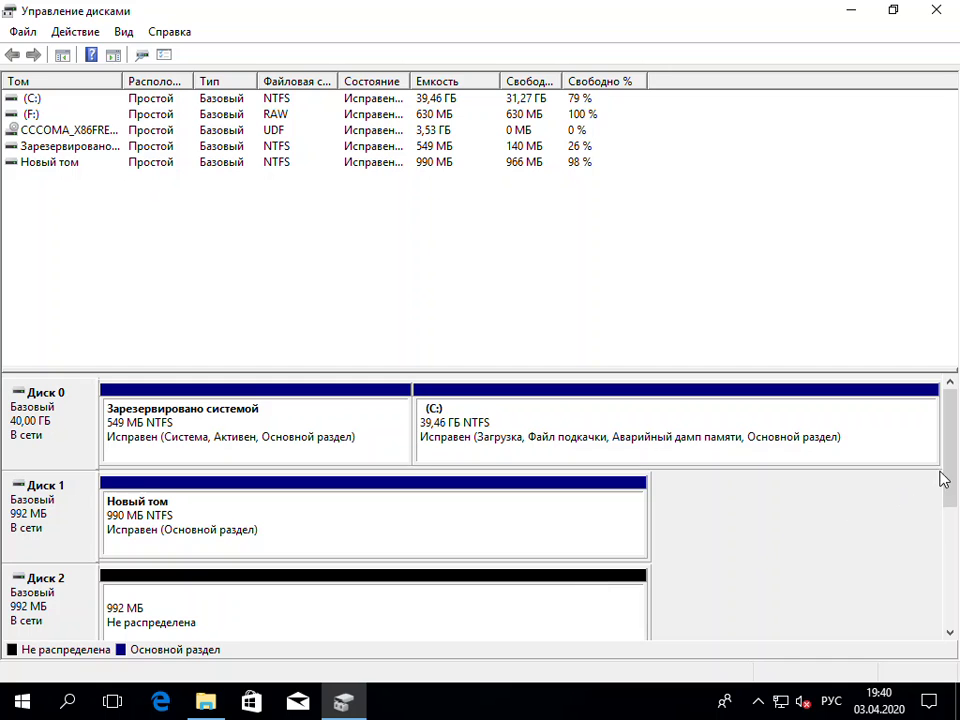
drag(949, 456, 928, 395)
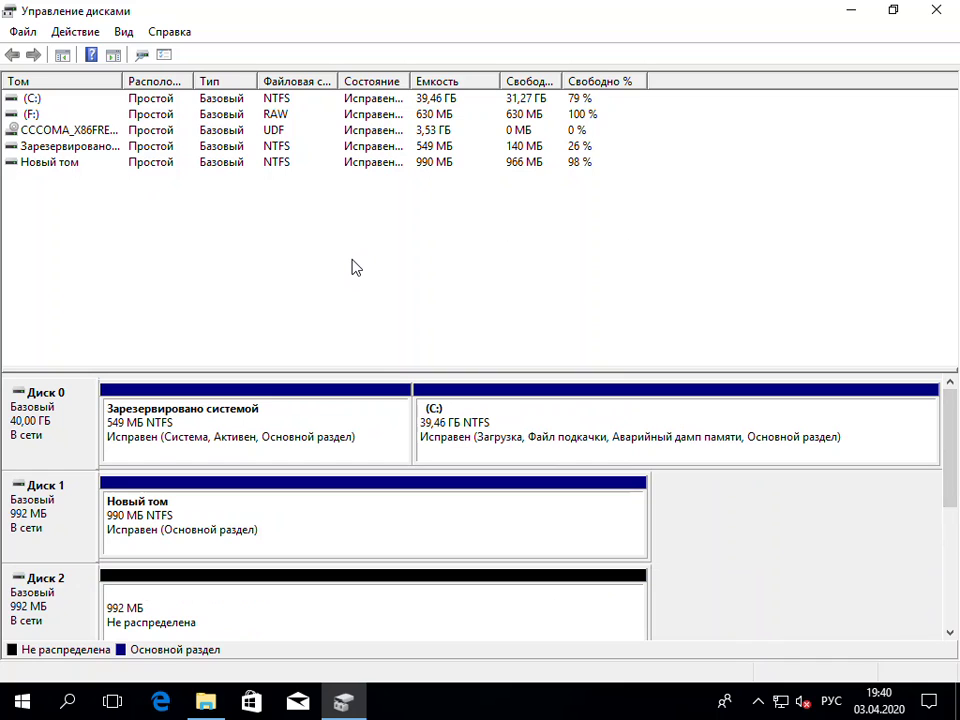